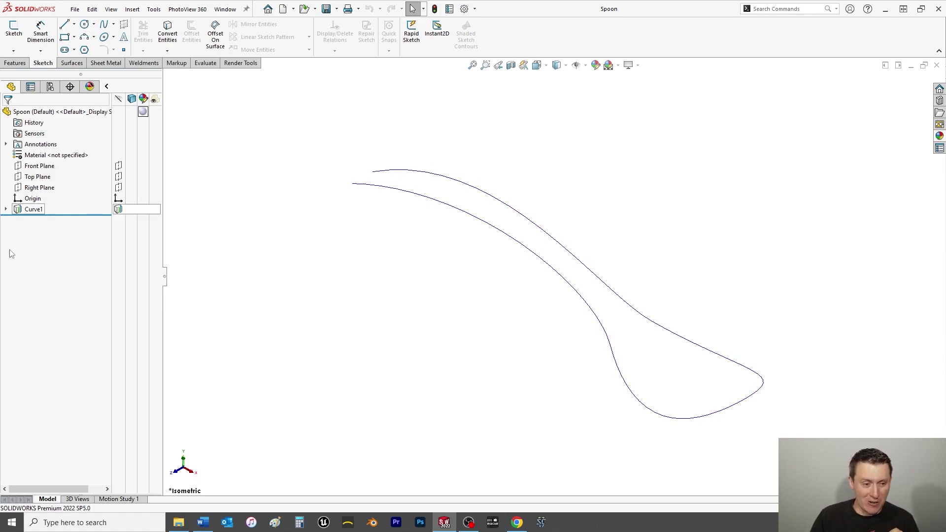
{"action": "left_click", "coordinate": [6, 209]}
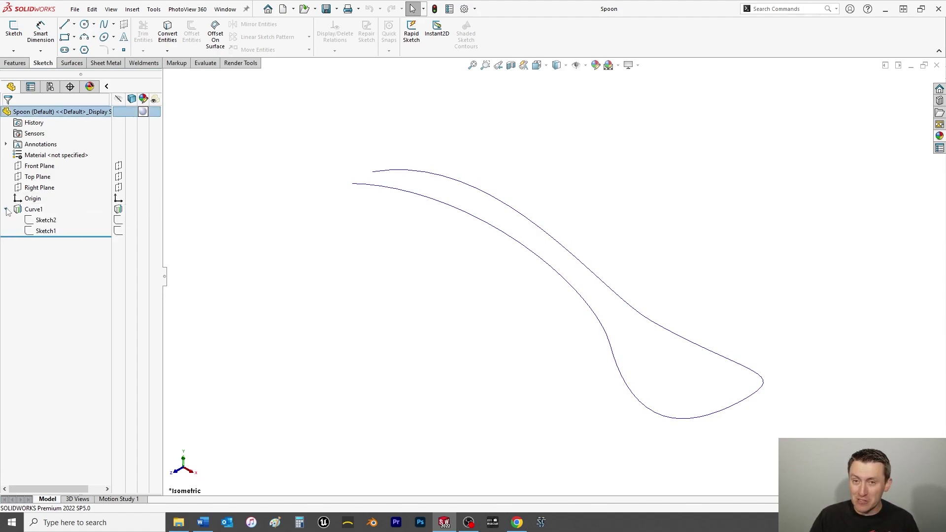
{"action": "left_click", "coordinate": [6, 209]}
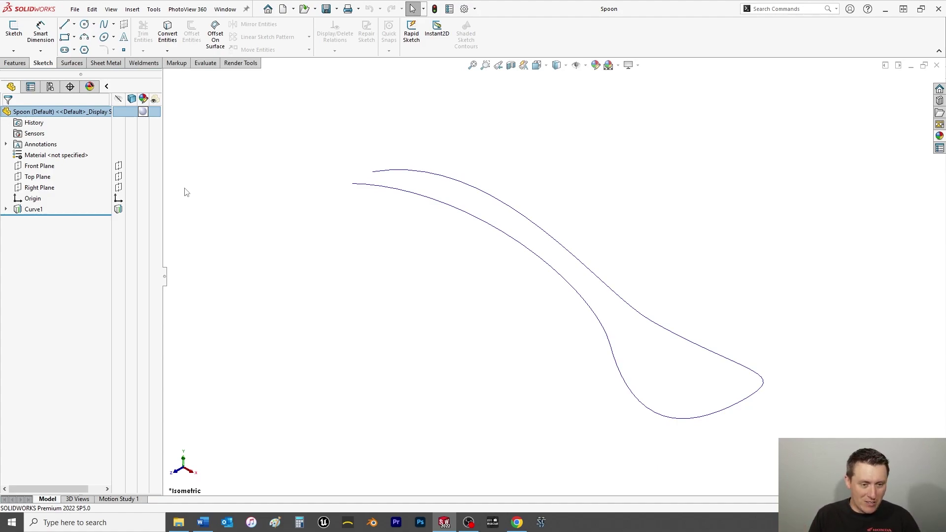
Step: Create a reference plane offset 5 mm from the Right Plane, towards the spoon's bowl
{"action": "left_click", "coordinate": [47, 191]}
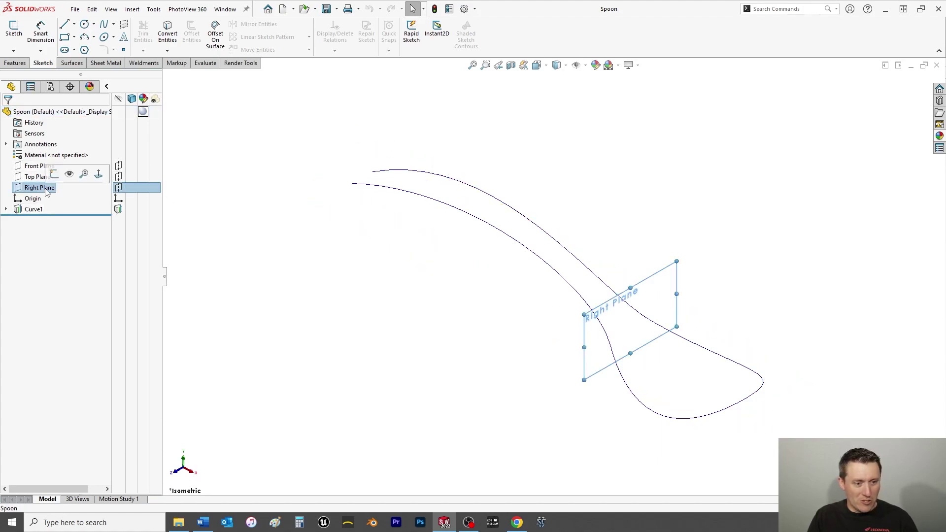
{"action": "left_click", "coordinate": [15, 63]}
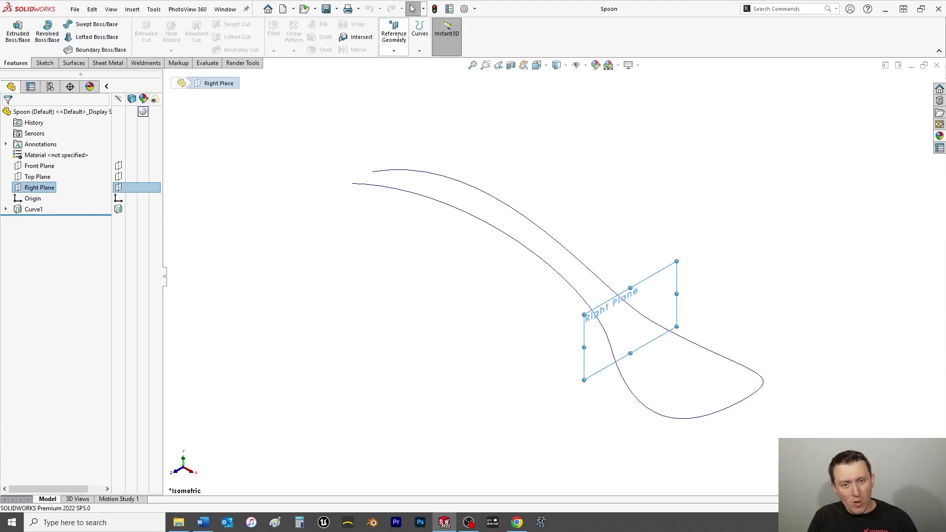
{"action": "left_click", "coordinate": [400, 37]}
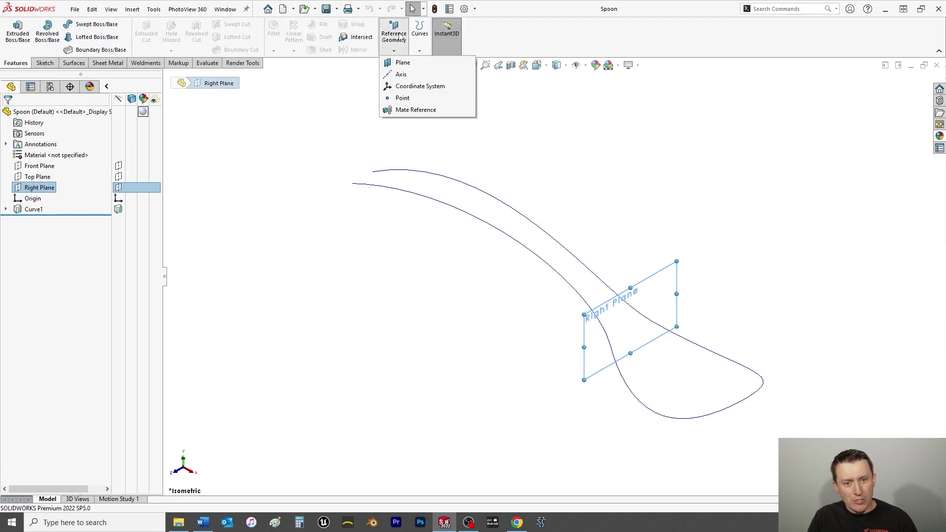
{"action": "left_click", "coordinate": [403, 62]}
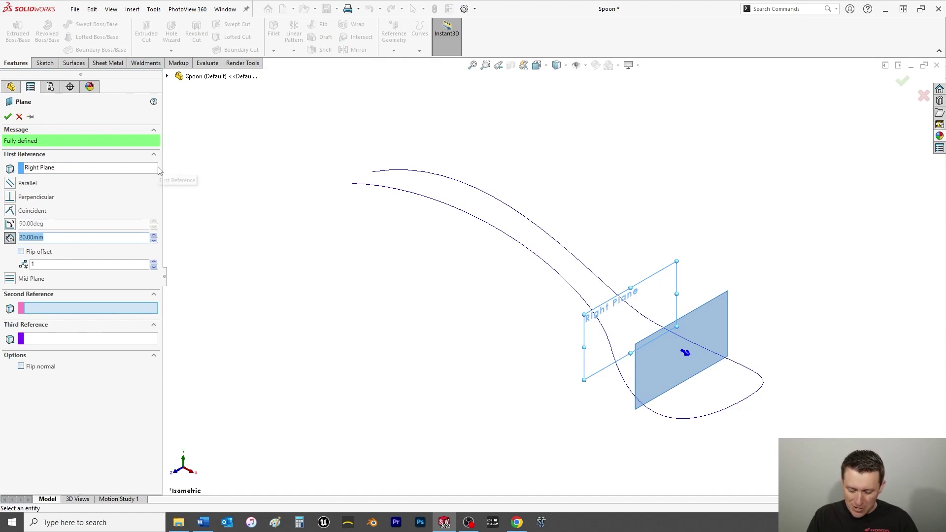
{"action": "type", "text": "5"}
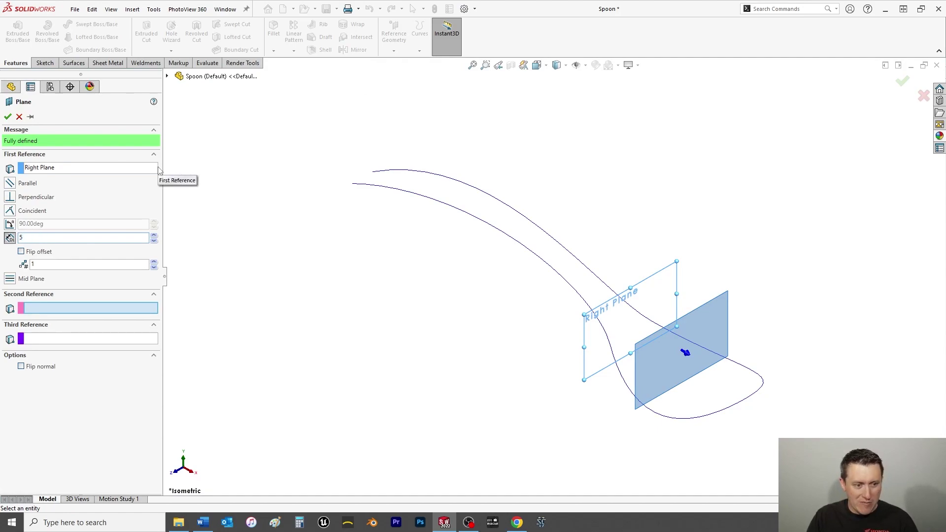
{"action": "key", "text": "Return"}
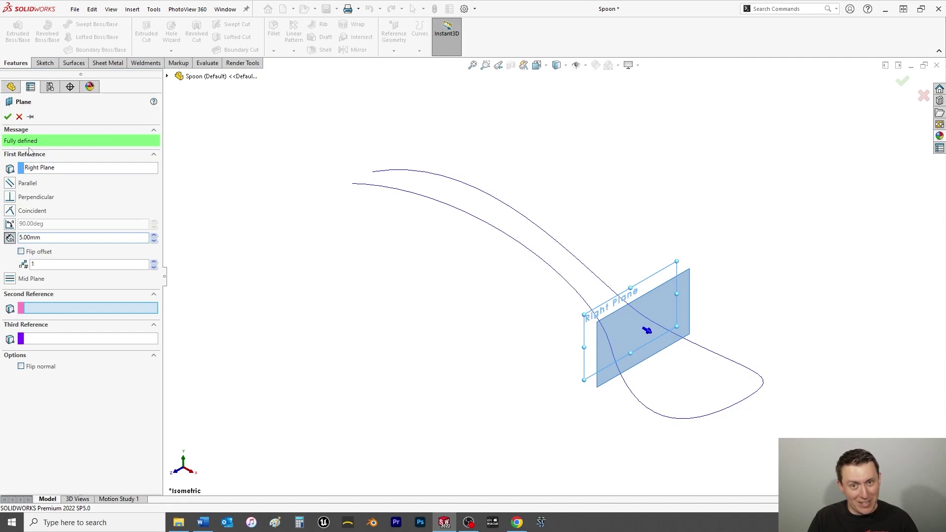
{"action": "left_click", "coordinate": [8, 116]}
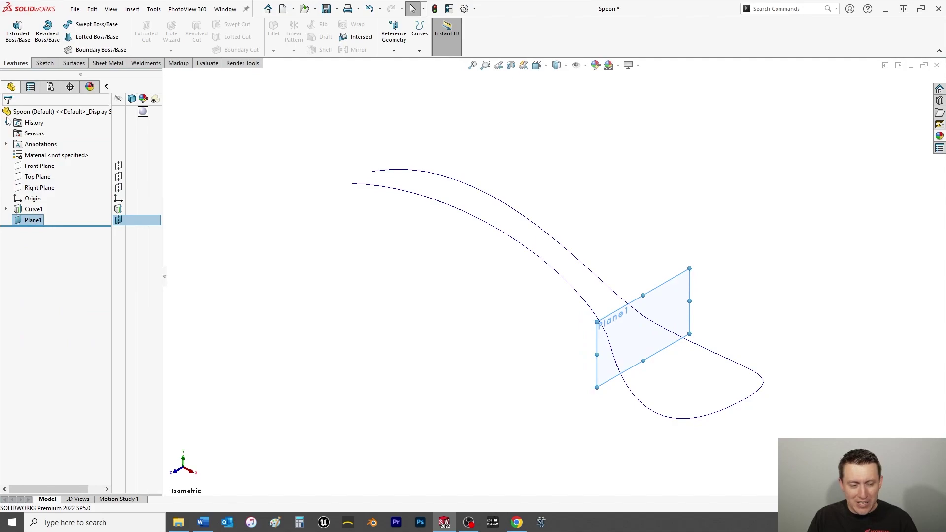
Step: Sketch a downward-bulging 3 Point Arc on the new offset plane, with a radius of about 24.7 mm
{"action": "left_click", "coordinate": [43, 64]}
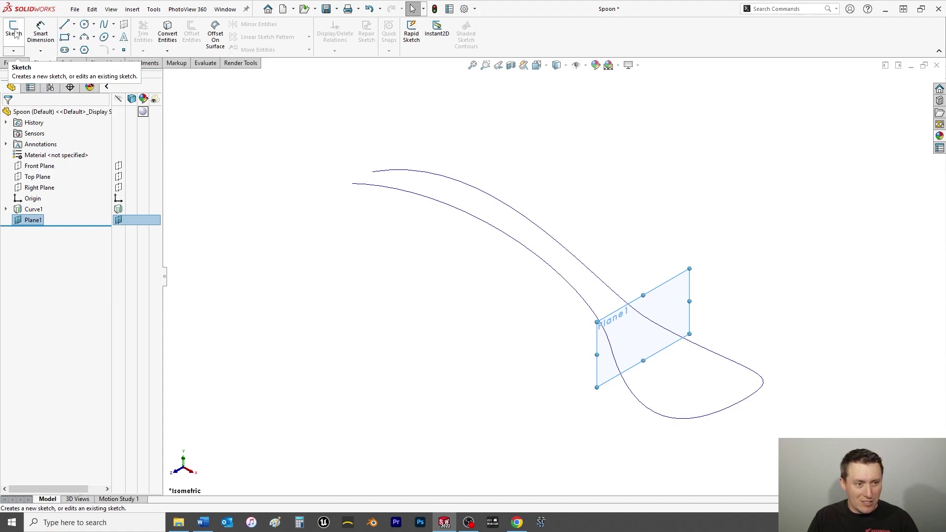
{"action": "left_click", "coordinate": [95, 40]}
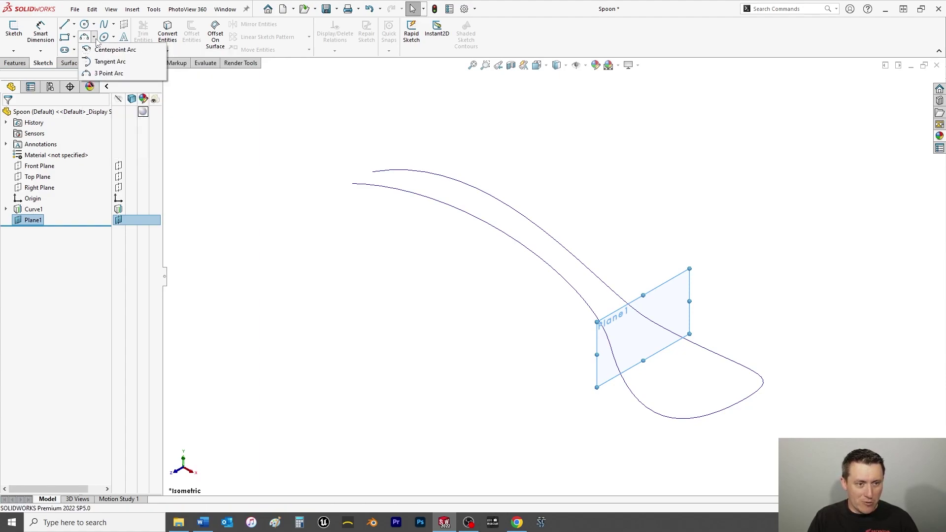
{"action": "left_click", "coordinate": [91, 73]}
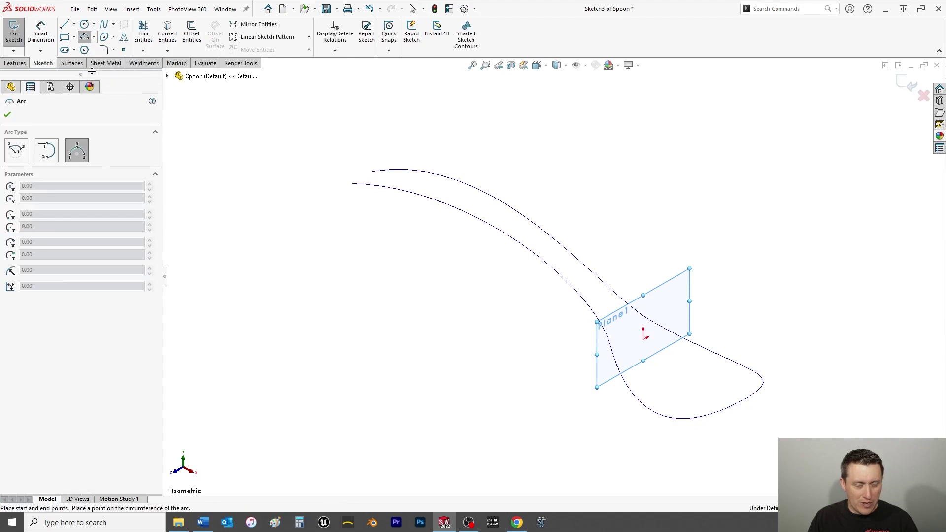
{"action": "scroll", "coordinate": [672, 334], "scroll_direction": "up", "scroll_amount": 1}
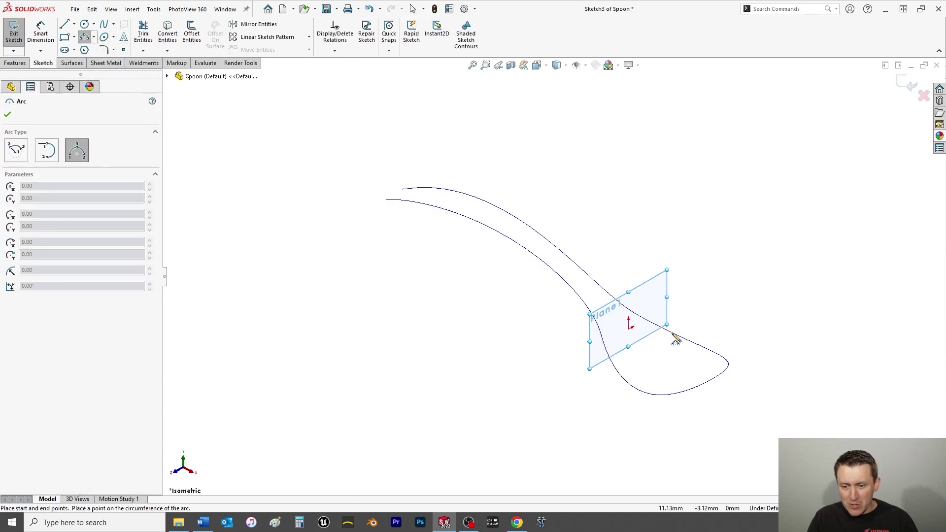
{"action": "scroll", "coordinate": [669, 334], "scroll_direction": "down", "scroll_amount": 3}
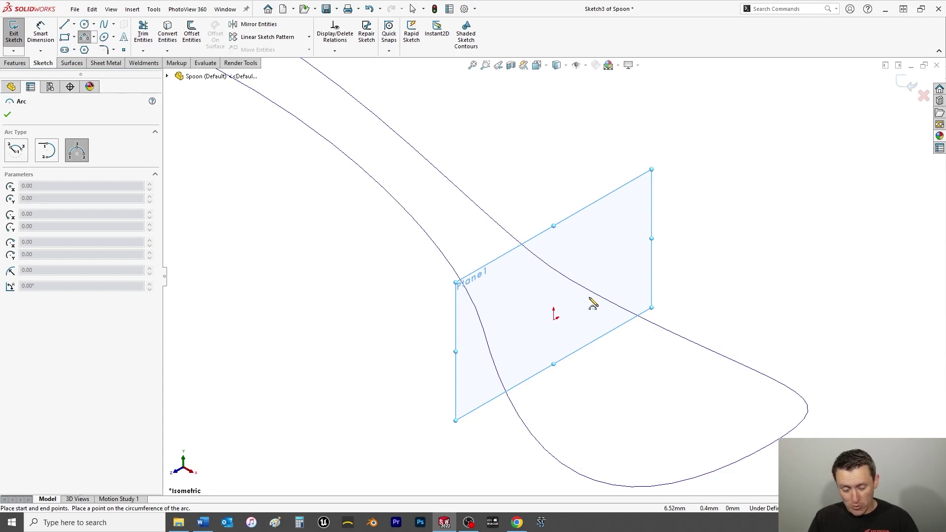
{"action": "left_click", "coordinate": [470, 359]}
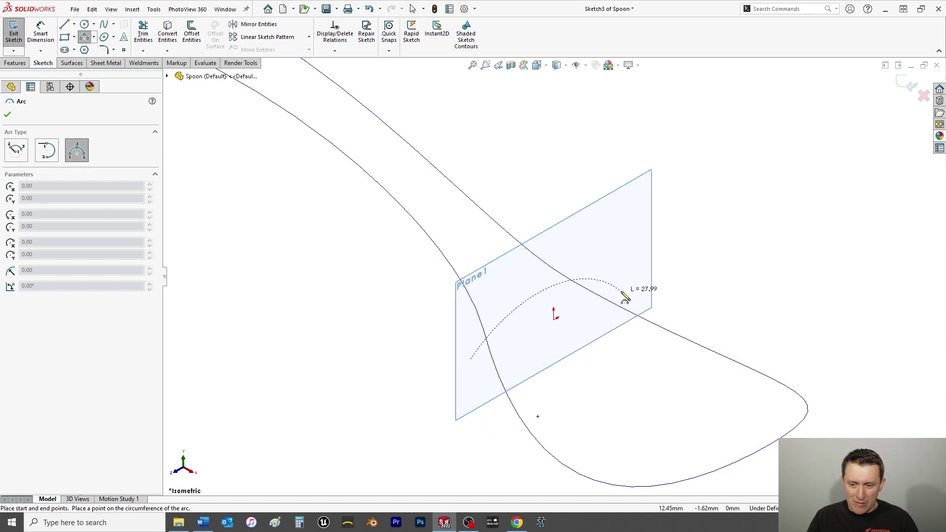
{"action": "left_click", "coordinate": [633, 285]}
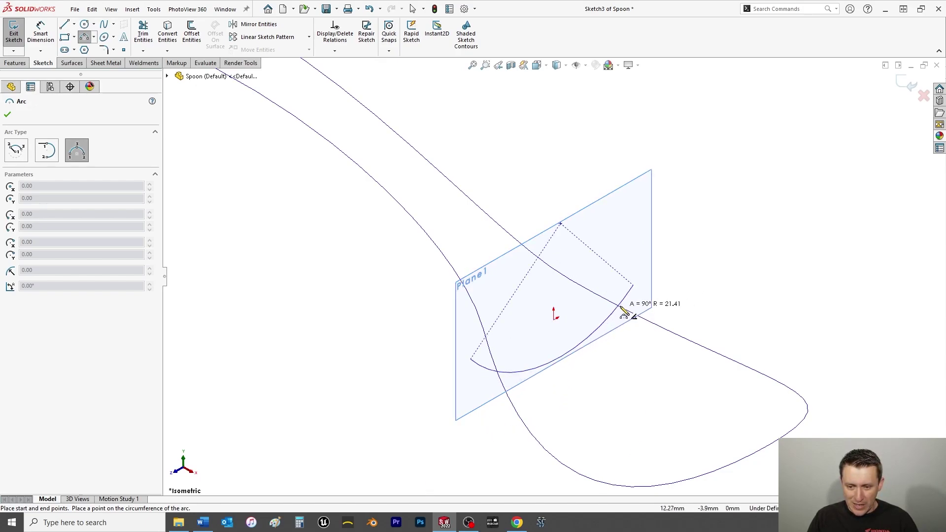
{"action": "left_click", "coordinate": [601, 324]}
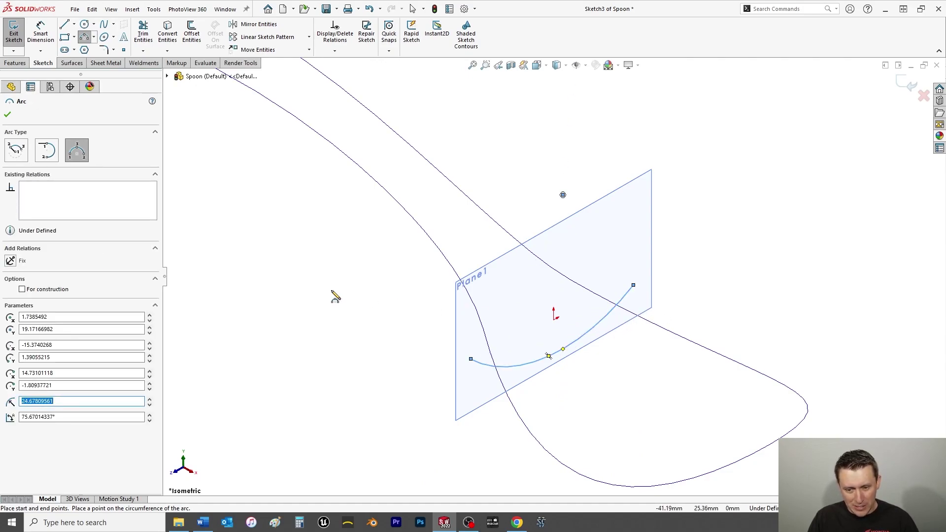
{"action": "key", "text": "Escape"}
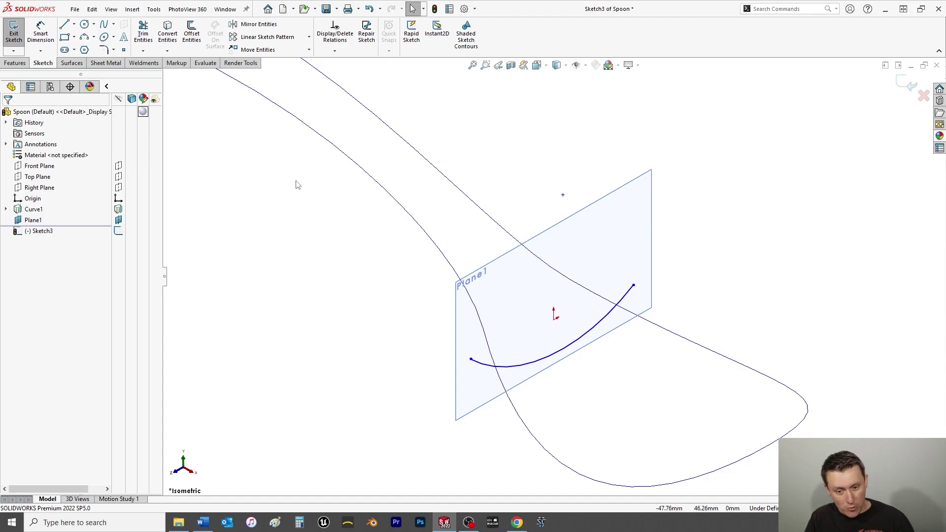
Step: Add a Pierce relation between each endpoint of the arc and the spoon outline curve on its side
{"action": "left_click", "coordinate": [471, 360]}
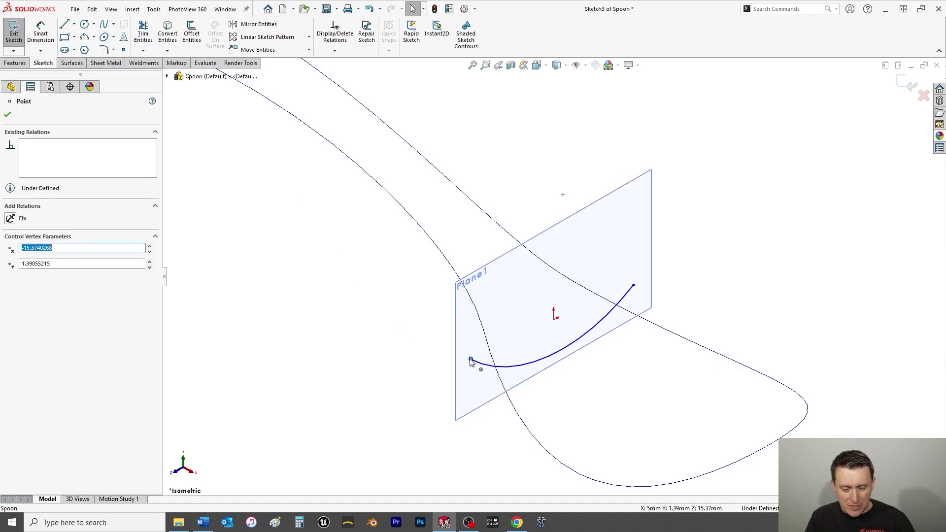
{"action": "left_click", "coordinate": [516, 416], "text": "ctrl"}
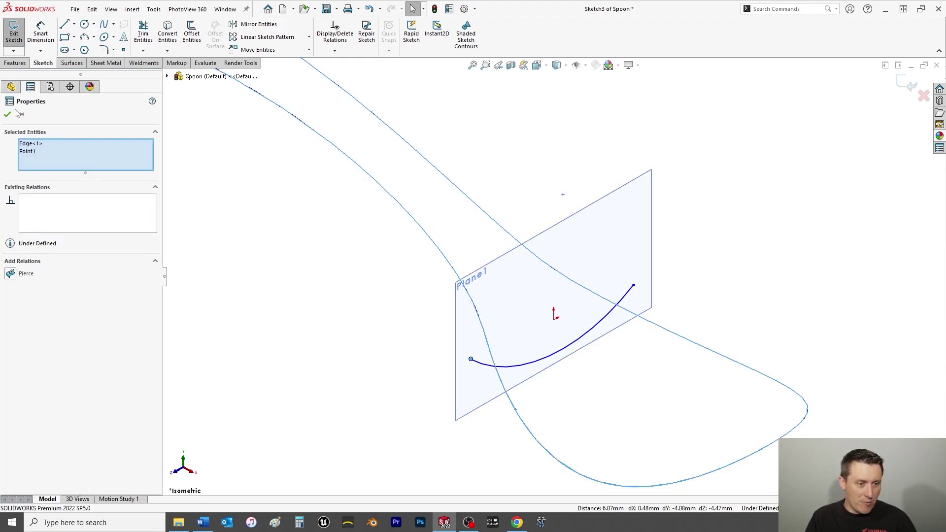
{"action": "left_click", "coordinate": [10, 274]}
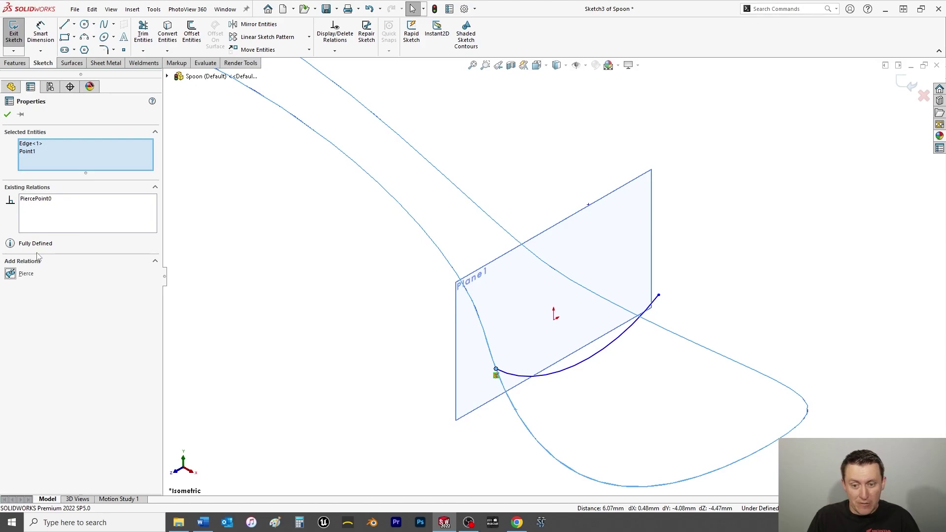
{"action": "left_click", "coordinate": [7, 115]}
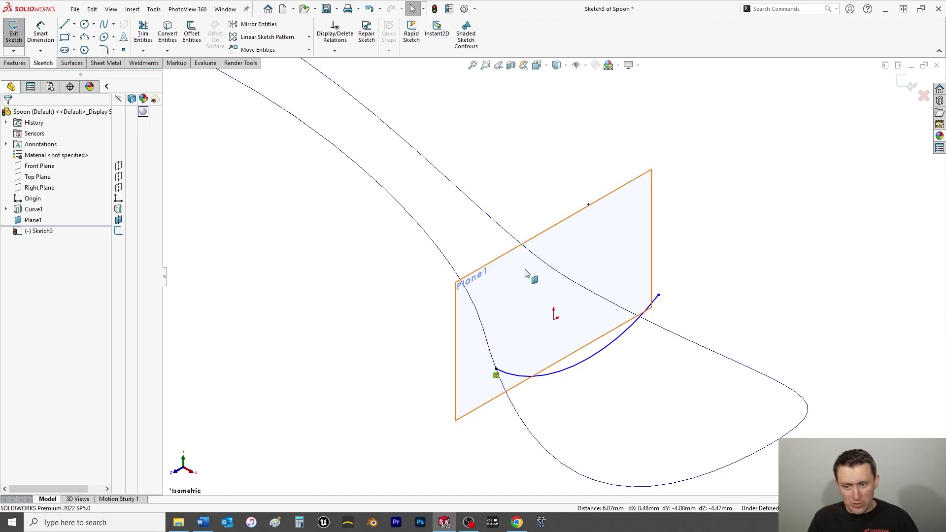
{"action": "left_click", "coordinate": [659, 296]}
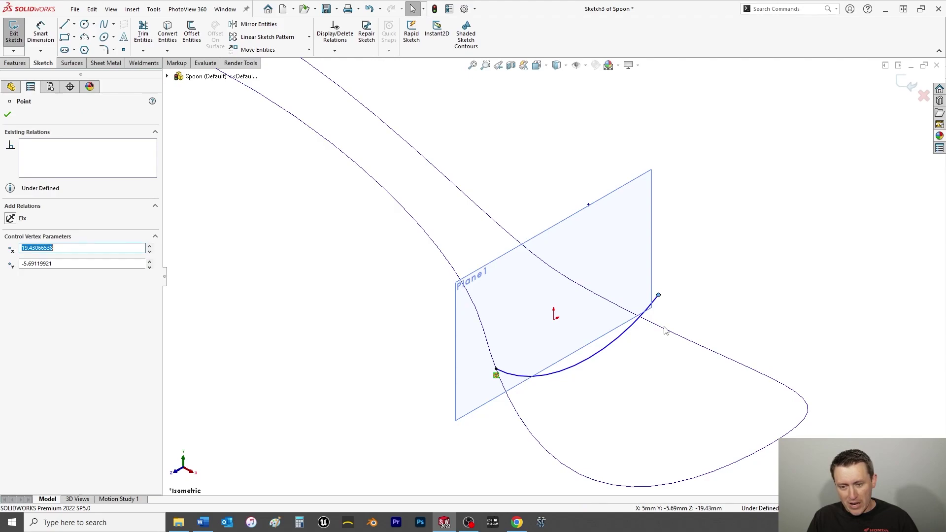
{"action": "left_click", "coordinate": [665, 329], "text": "ctrl"}
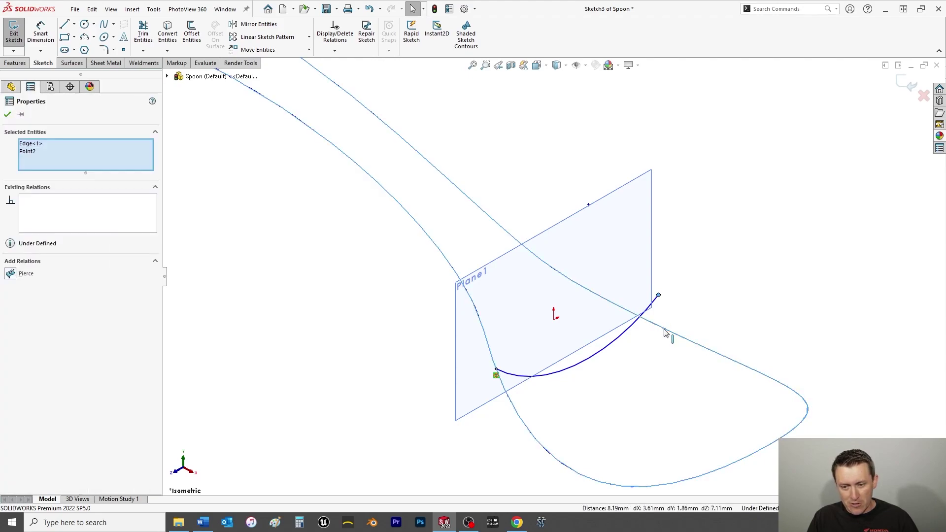
{"action": "left_click", "coordinate": [27, 272]}
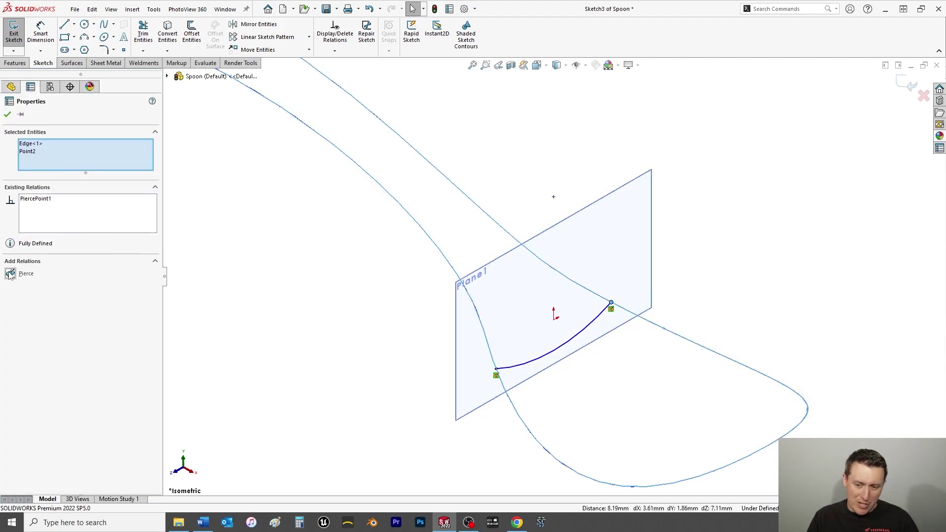
{"action": "left_click", "coordinate": [7, 114]}
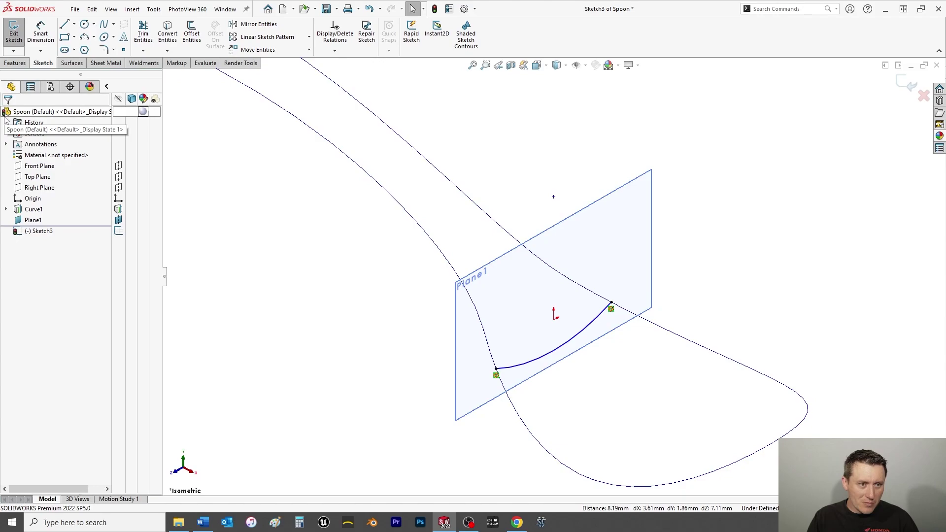
Step: Dimension the arc's radius as 20 mm and exit the sketch
{"action": "left_click", "coordinate": [41, 35]}
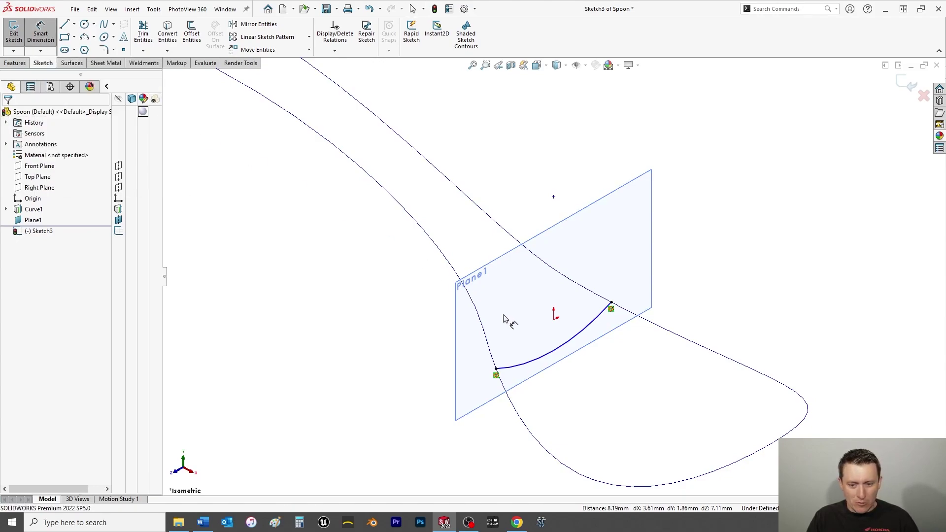
{"action": "left_click", "coordinate": [548, 354]}
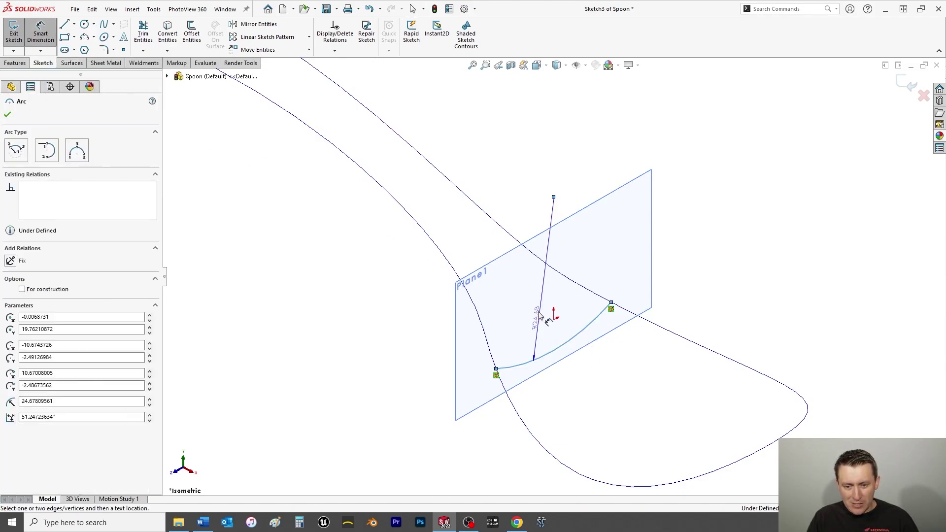
{"action": "left_click", "coordinate": [540, 316]}
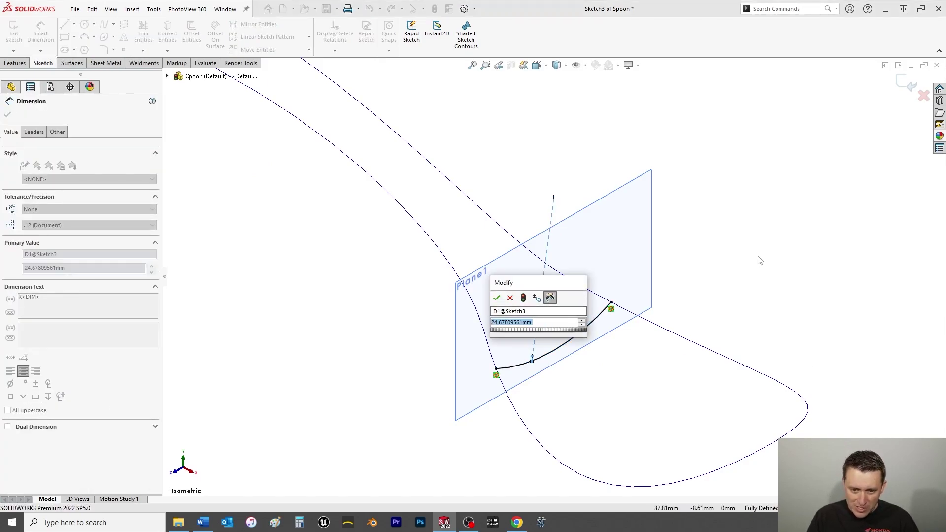
{"action": "type", "text": "20"}
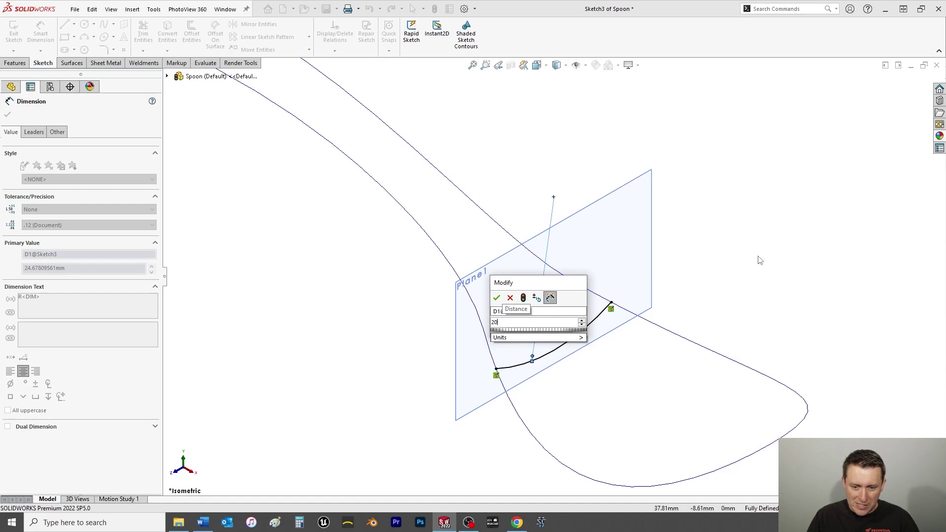
{"action": "key", "text": "Return"}
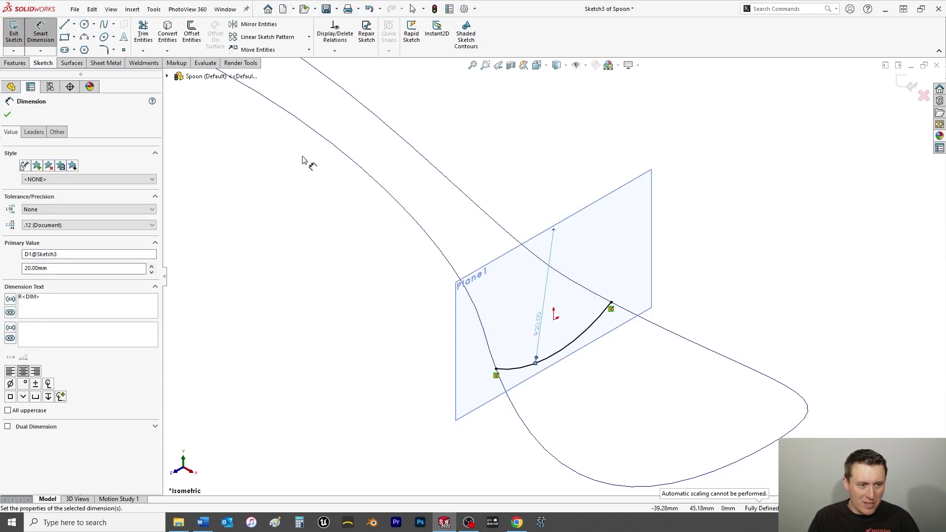
{"action": "left_click", "coordinate": [8, 114]}
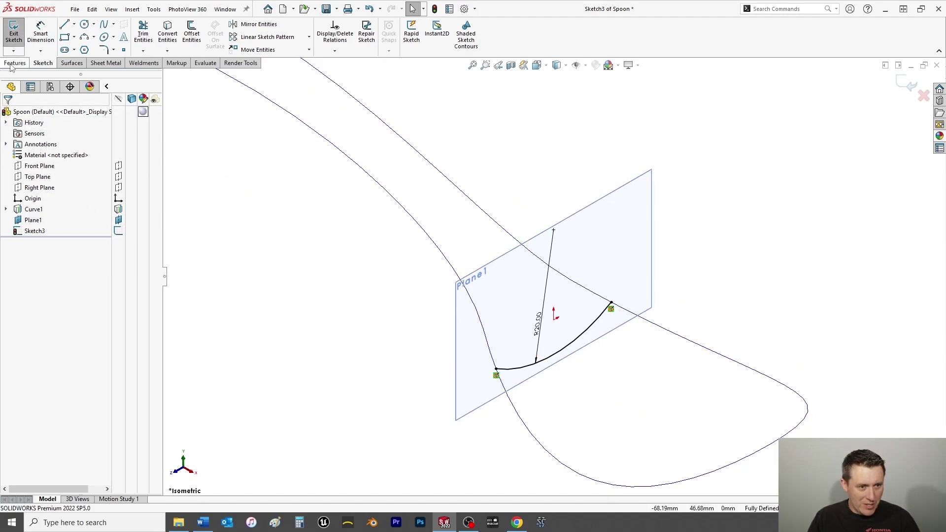
{"action": "left_click", "coordinate": [14, 33]}
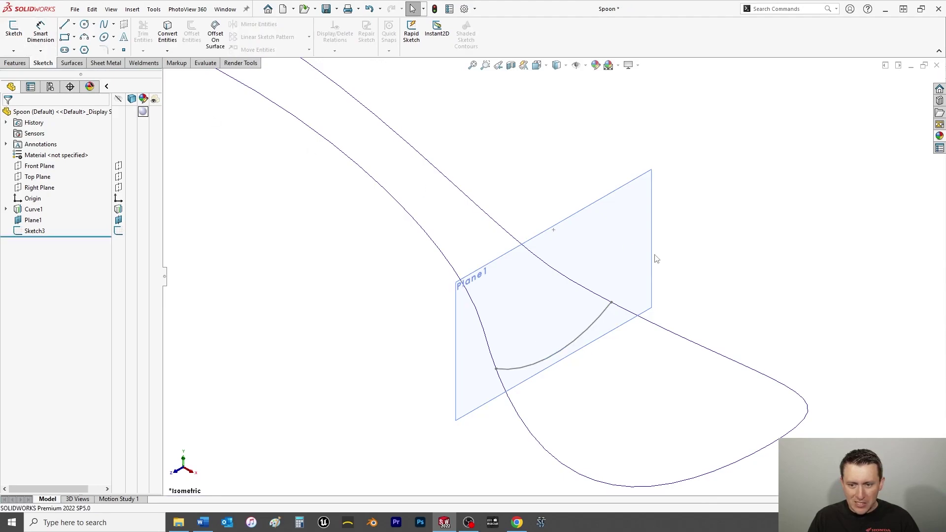
Step: Hide the offset reference plane that carries the arc sketch
{"action": "left_click", "coordinate": [606, 223]}
{"action": "right_click", "coordinate": [607, 223]}
{"action": "left_click", "coordinate": [645, 211]}
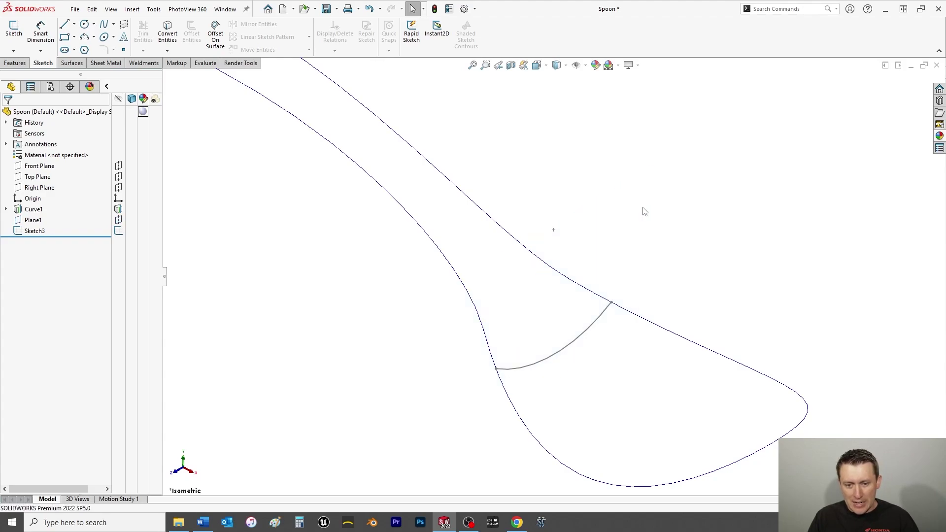
{"action": "key", "text": "z"}
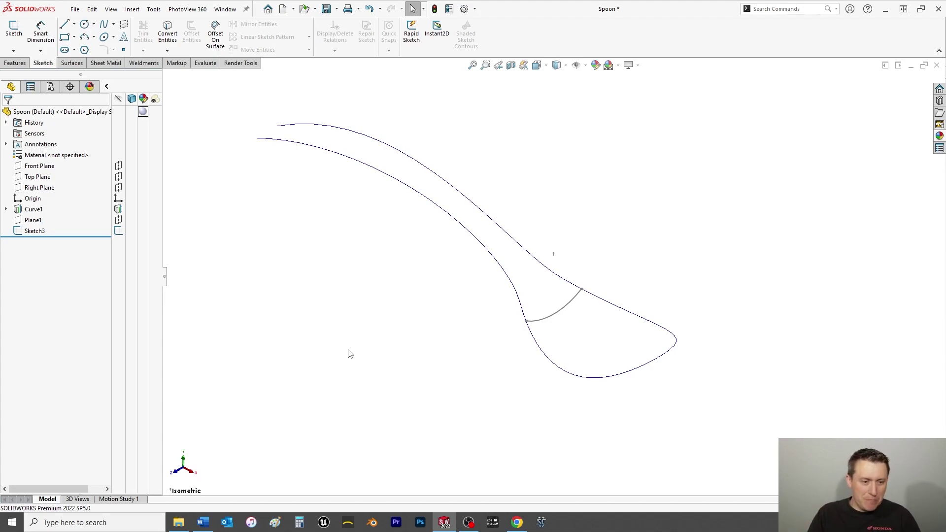
Step: Create a reference plane offset 22.5 mm from the Right Plane, towards the tip of the spoon bowl
{"action": "left_click", "coordinate": [50, 189]}
{"action": "left_click", "coordinate": [12, 64]}
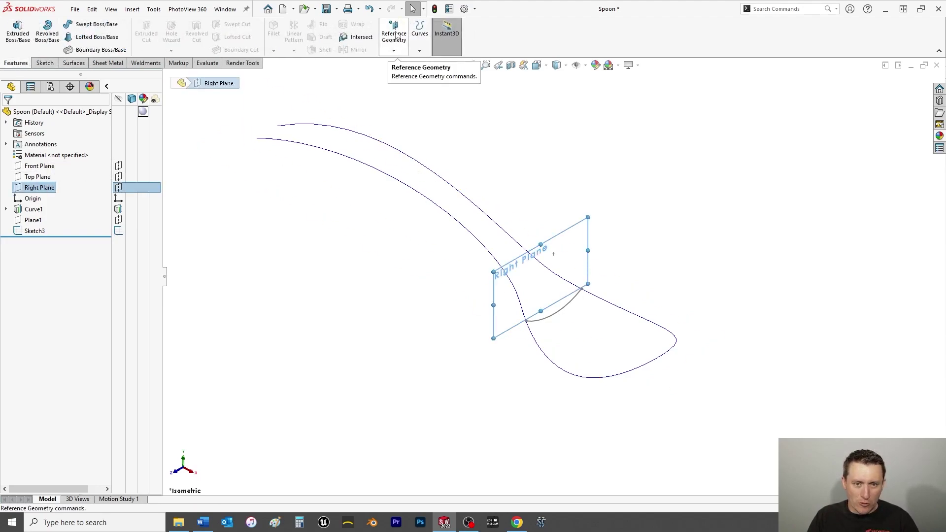
{"action": "left_click", "coordinate": [397, 35]}
{"action": "left_click", "coordinate": [402, 63]}
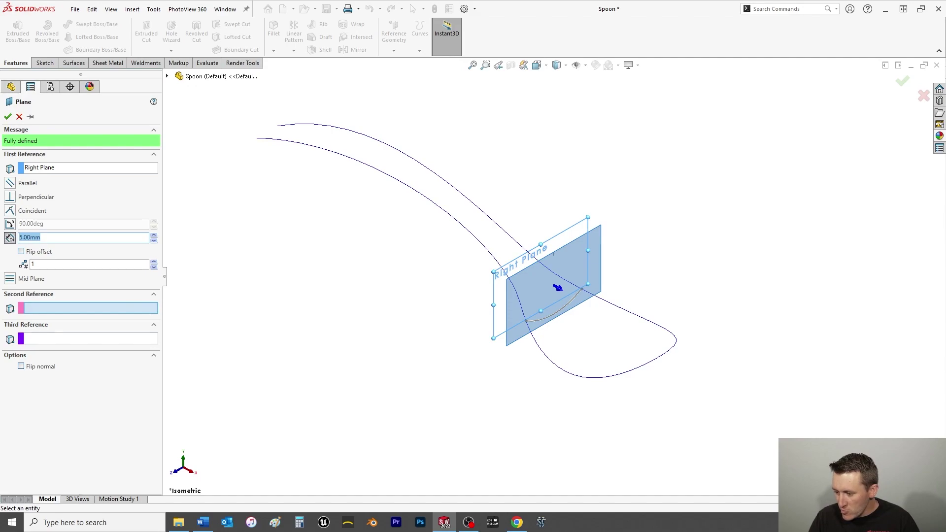
{"action": "type", "text": "2"}
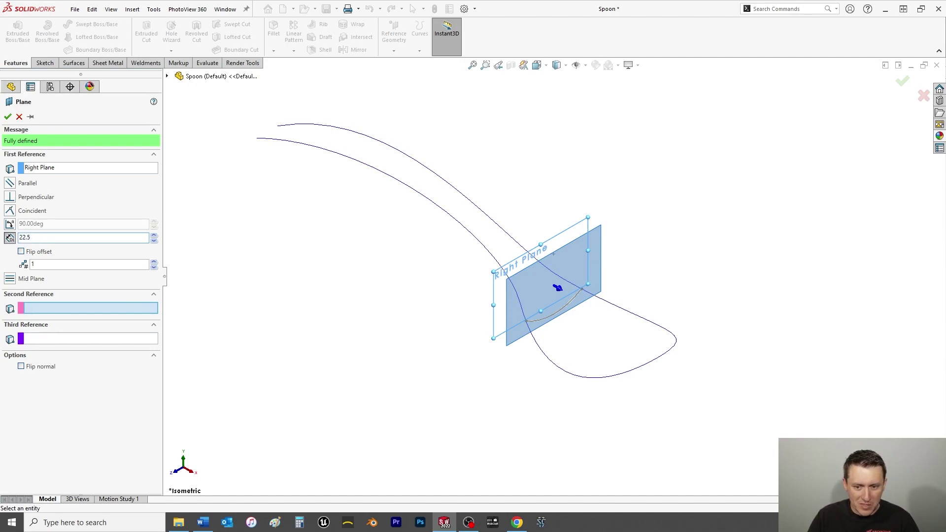
{"action": "type", "text": "2.5"}
{"action": "key", "text": "Return"}
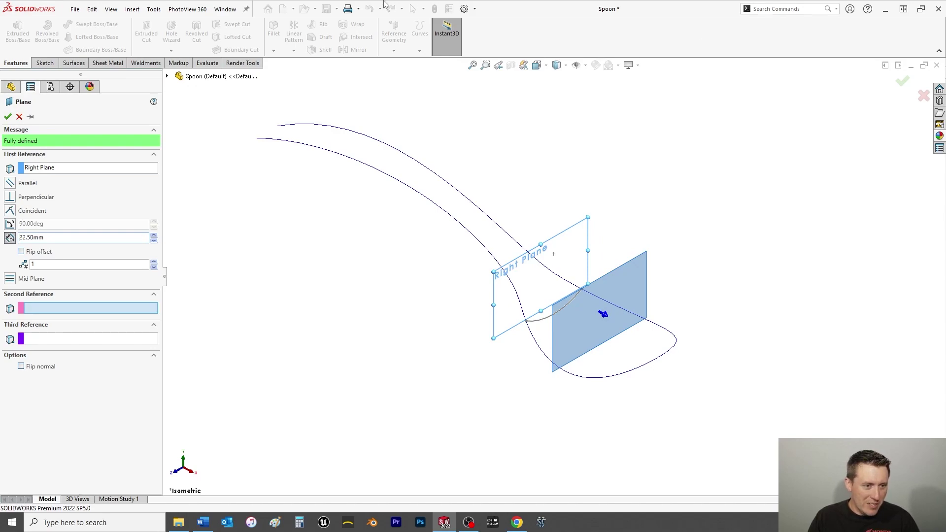
{"action": "left_click", "coordinate": [9, 116]}
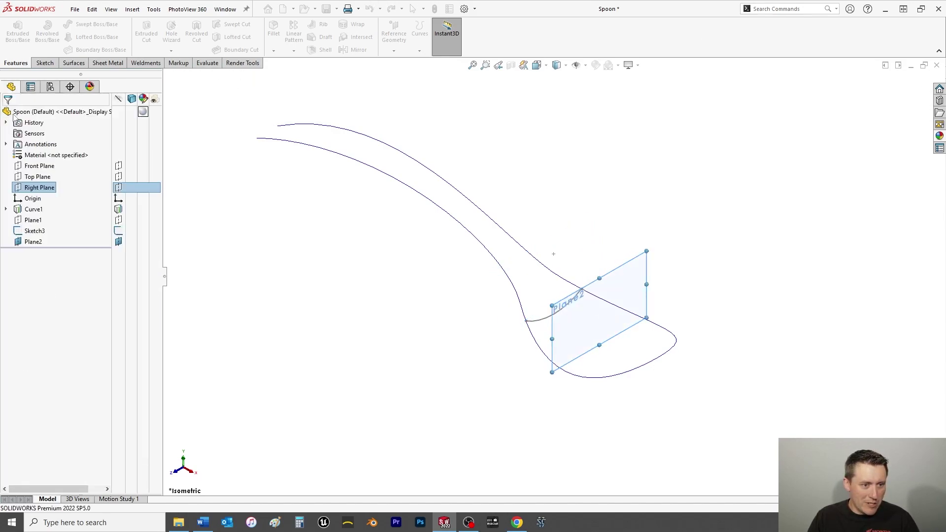
Step: Sketch a downward-bulging 3 Point Arc on the 22.5 mm offset plane, with a radius of about 15.8 mm
{"action": "left_click", "coordinate": [43, 63]}
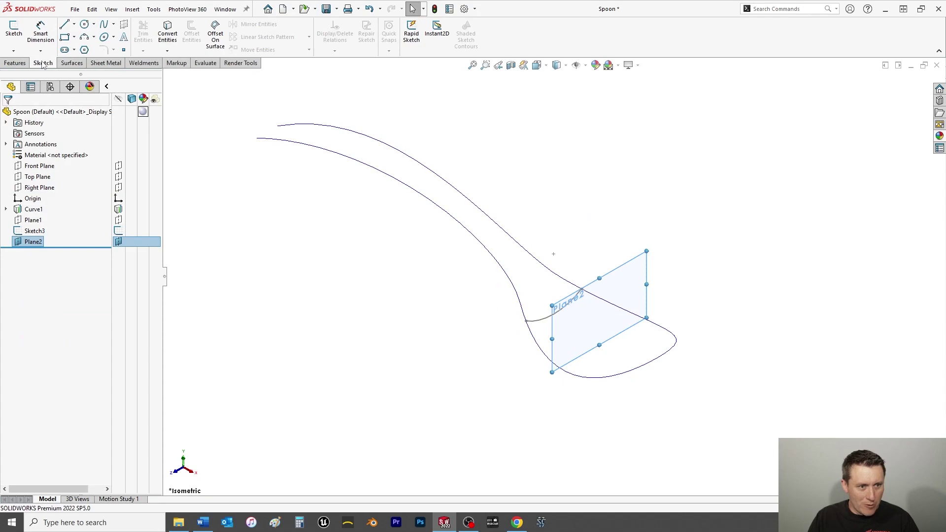
{"action": "left_click", "coordinate": [84, 37]}
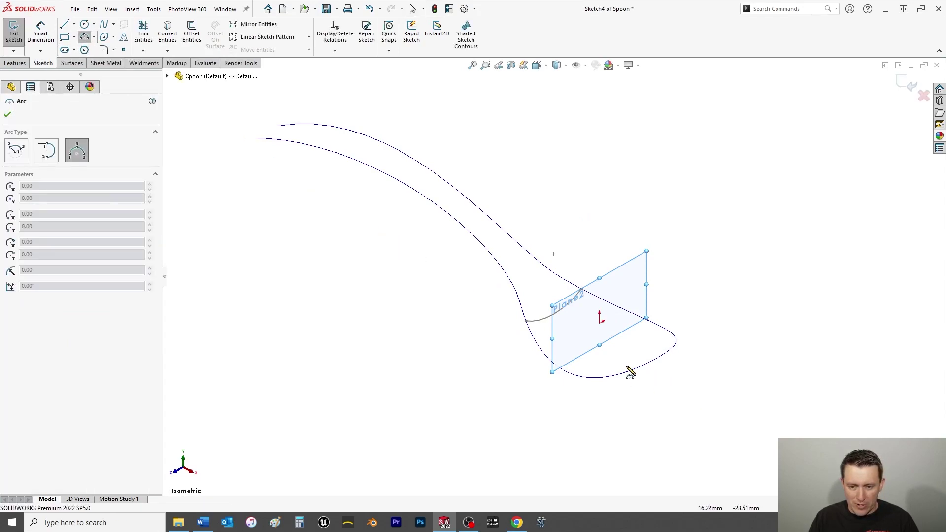
{"action": "left_click", "coordinate": [566, 346]}
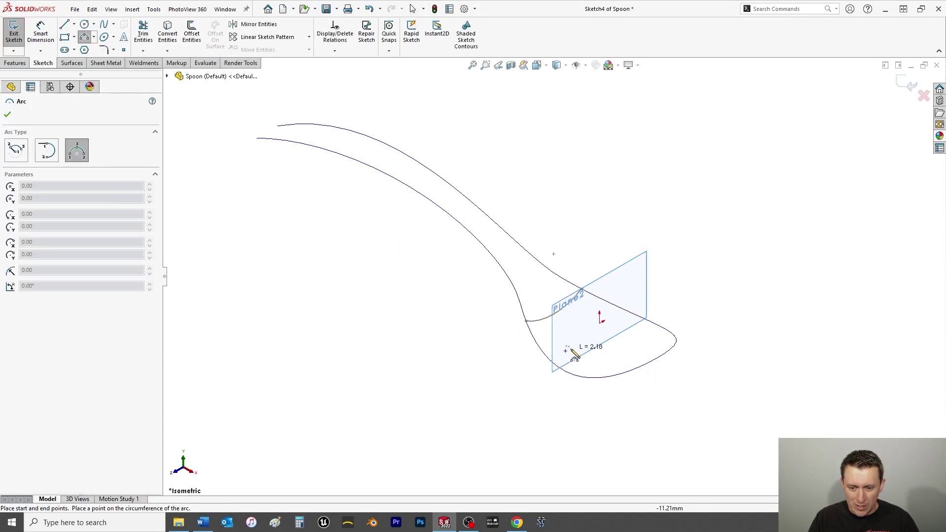
{"action": "left_click", "coordinate": [640, 311]}
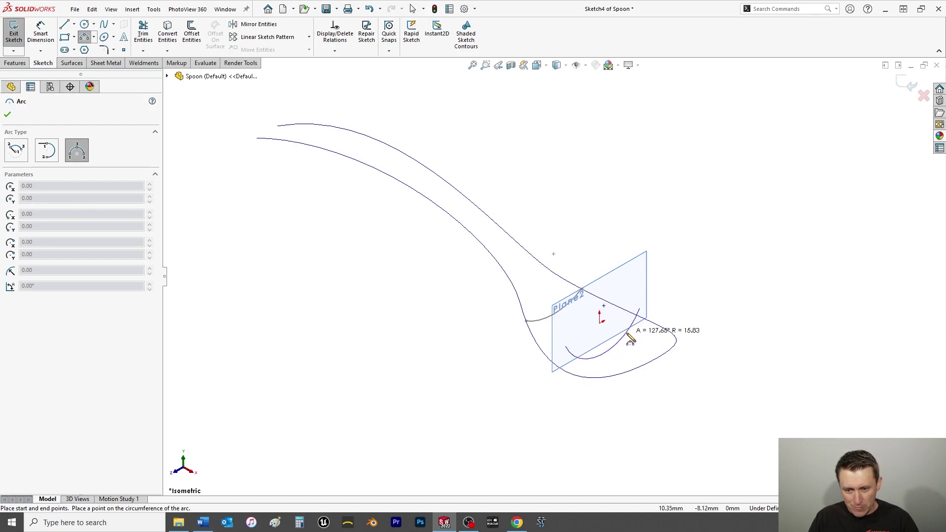
{"action": "left_click", "coordinate": [629, 335]}
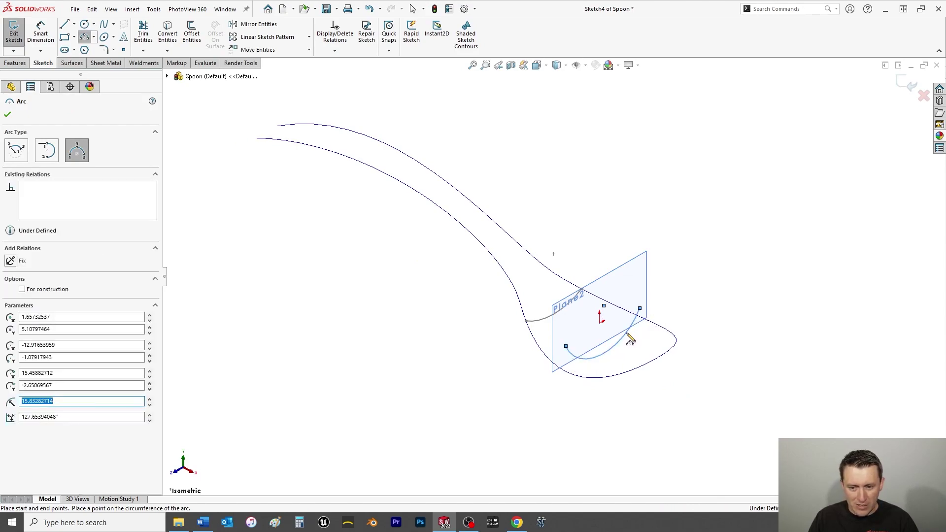
{"action": "key", "text": "Escape"}
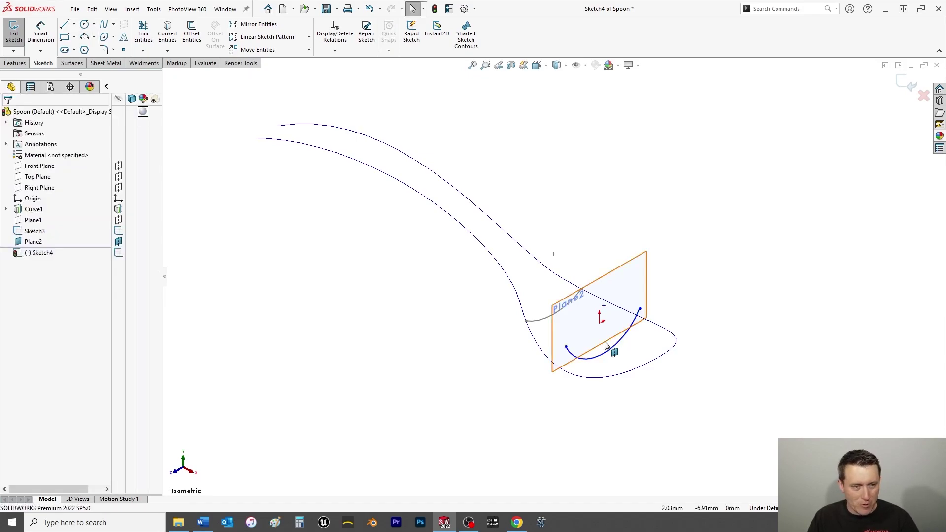
Step: Add Pierce relations tying both endpoints of the bowl arc to the spoon outline curve on their respective sides
{"action": "left_click", "coordinate": [567, 348]}
{"action": "left_click", "coordinate": [567, 376]}
{"action": "left_click", "coordinate": [566, 376], "text": "ctrl"}
{"action": "left_click", "coordinate": [10, 274]}
{"action": "left_click", "coordinate": [8, 114]}
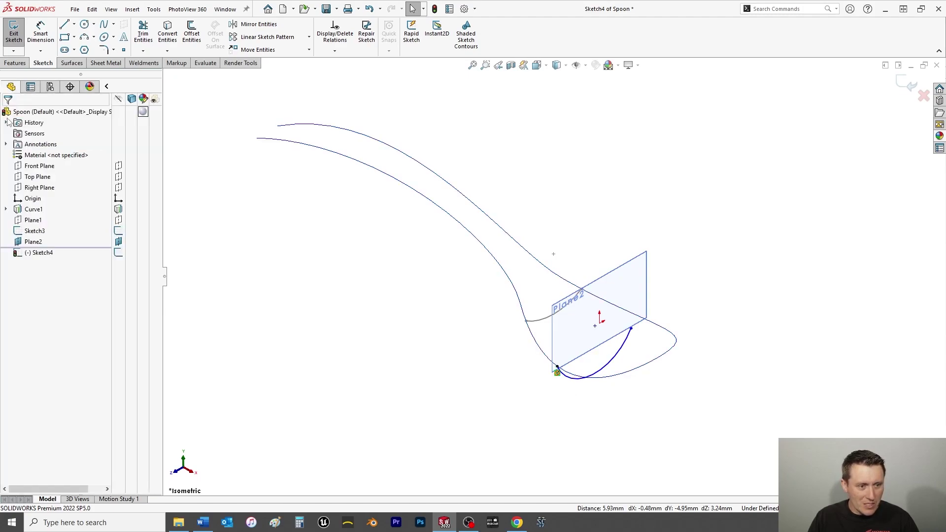
{"action": "left_click", "coordinate": [631, 329]}
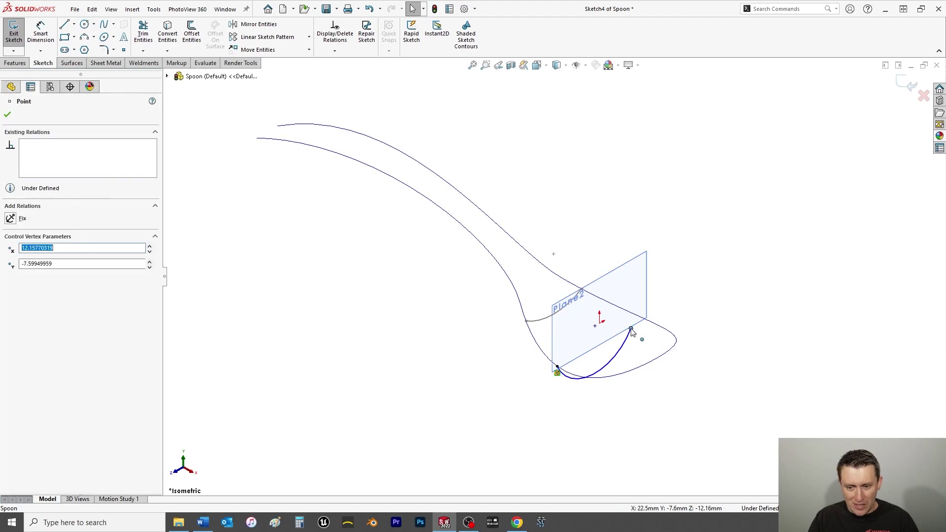
{"action": "left_click", "coordinate": [656, 327], "text": "ctrl"}
{"action": "left_click", "coordinate": [10, 275]}
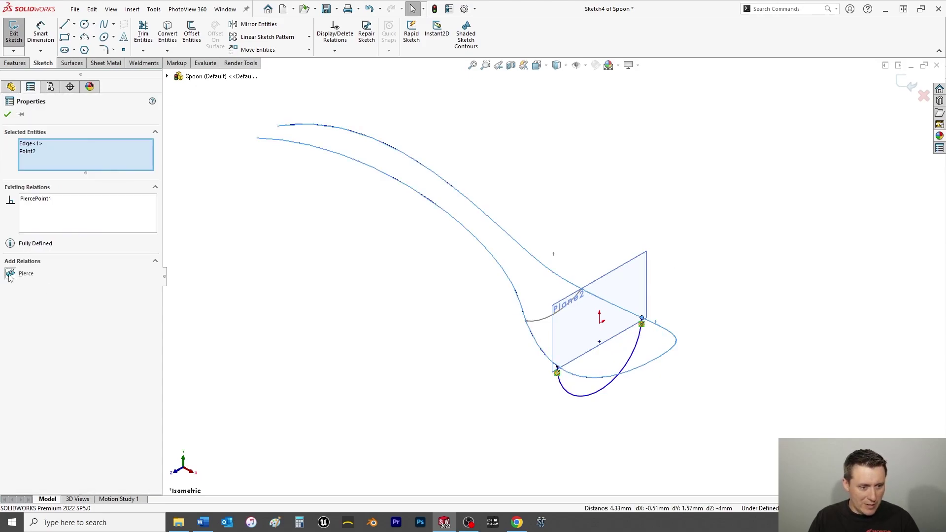
{"action": "left_click", "coordinate": [7, 116]}
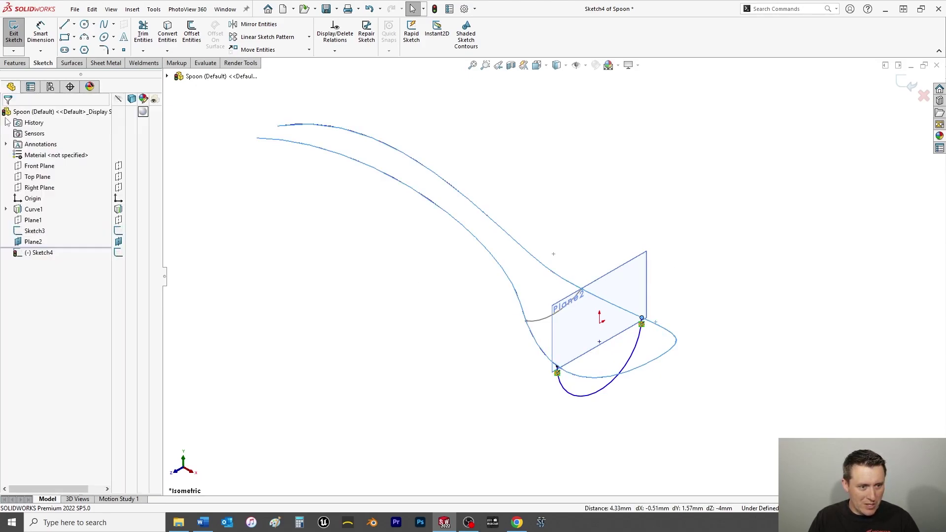
Step: Dimension the bowl arc's radius as 22 mm and exit the sketch
{"action": "left_click", "coordinate": [38, 40]}
{"action": "left_click", "coordinate": [605, 392]}
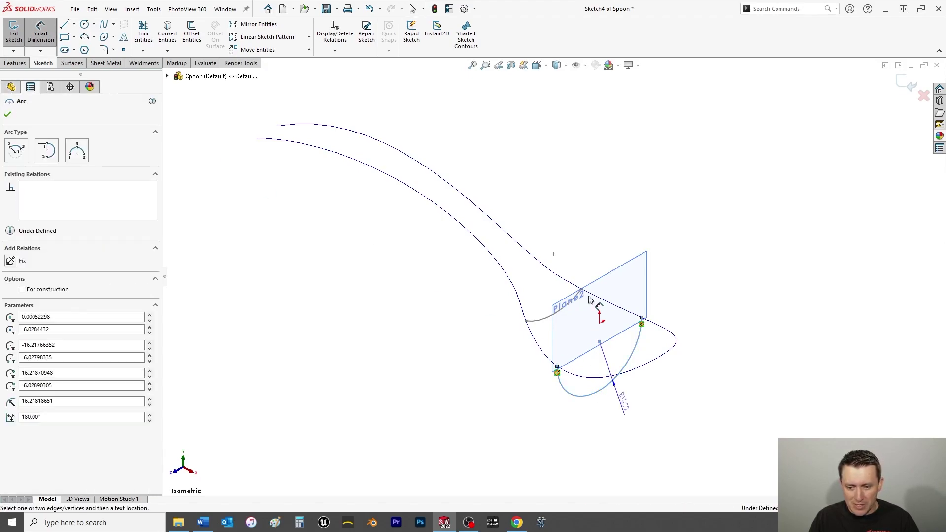
{"action": "left_click", "coordinate": [611, 365]}
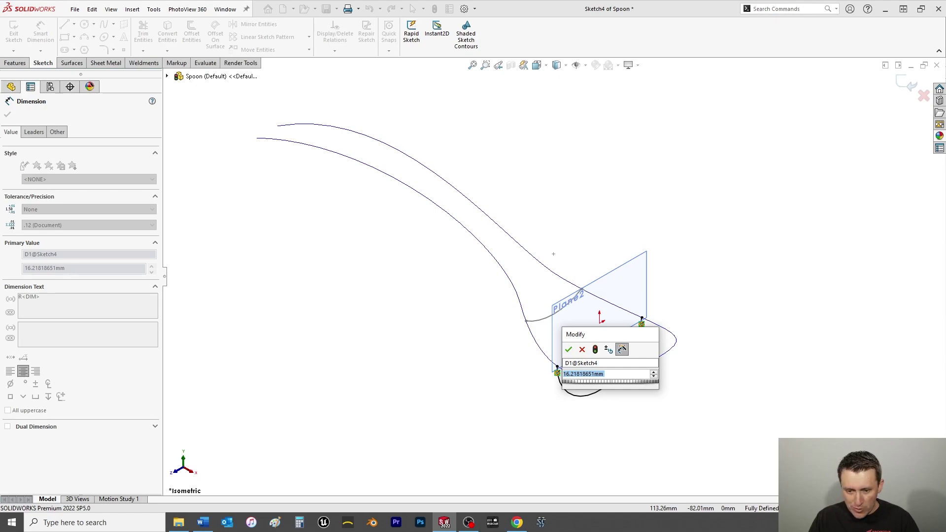
{"action": "type", "text": "22"}
{"action": "key", "text": "Return"}
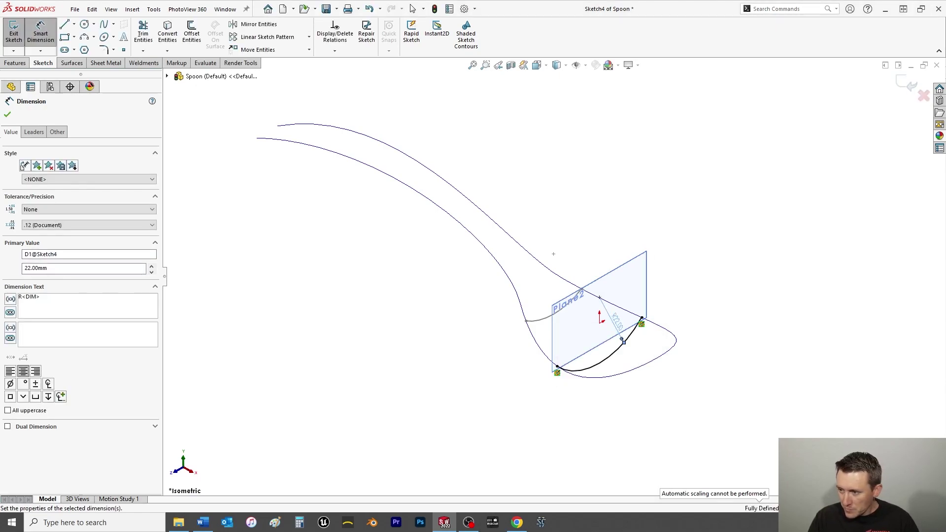
{"action": "left_click", "coordinate": [8, 115]}
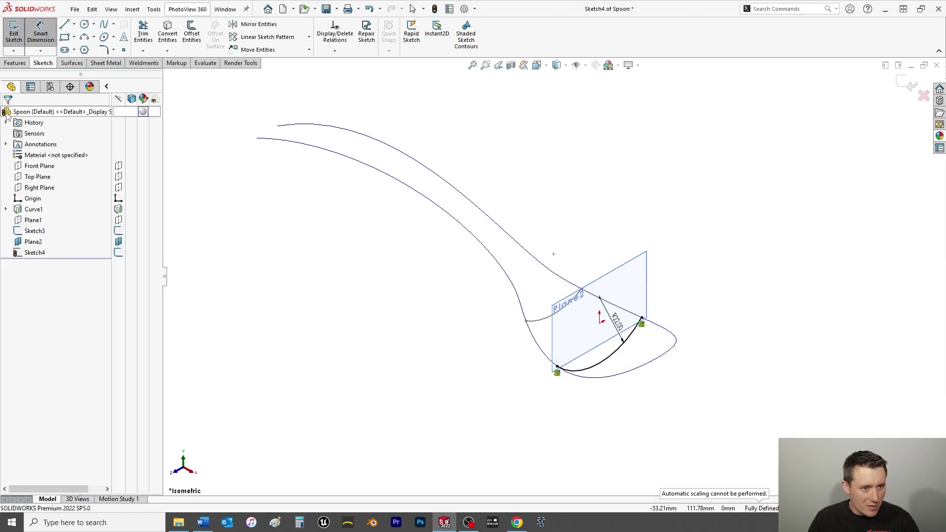
{"action": "left_click", "coordinate": [16, 35]}
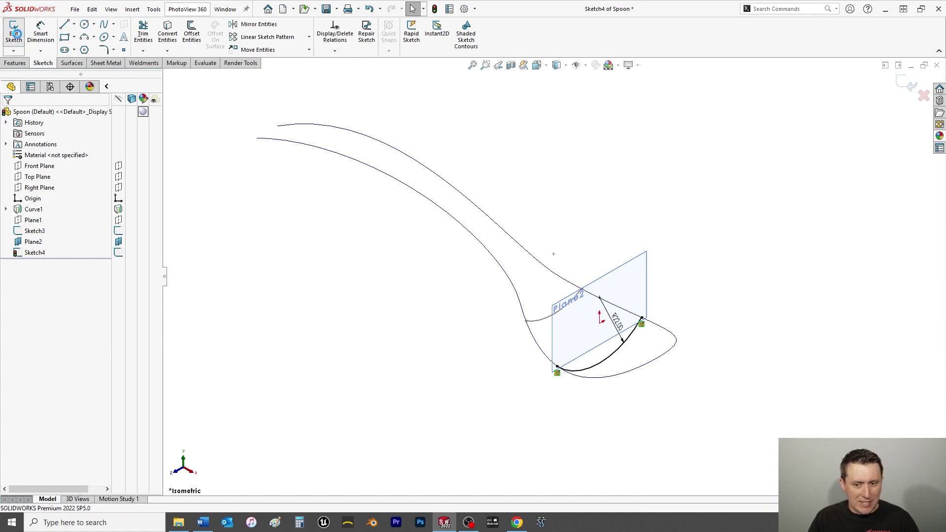
Step: Save the part and hide the 22.5 mm offset plane that carries the bowl arc
{"action": "key", "text": "ctrl+s"}
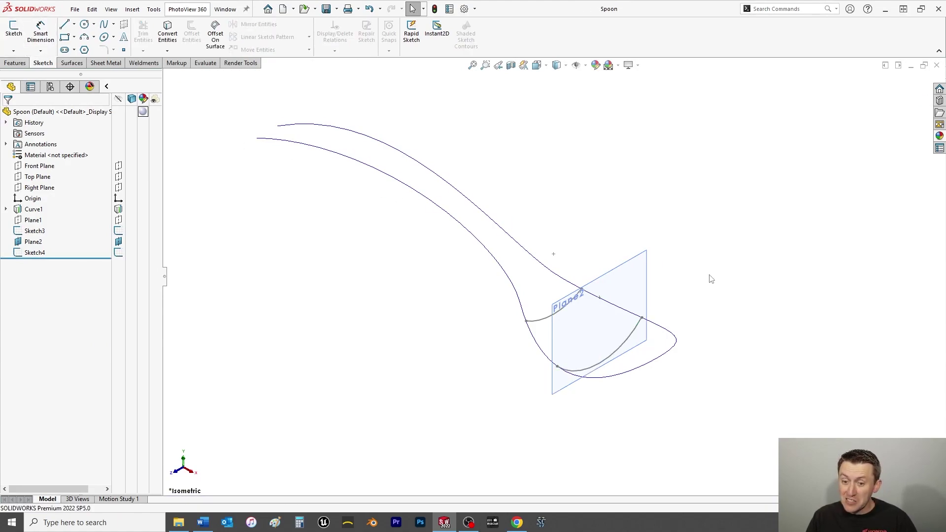
{"action": "right_click", "coordinate": [631, 278]}
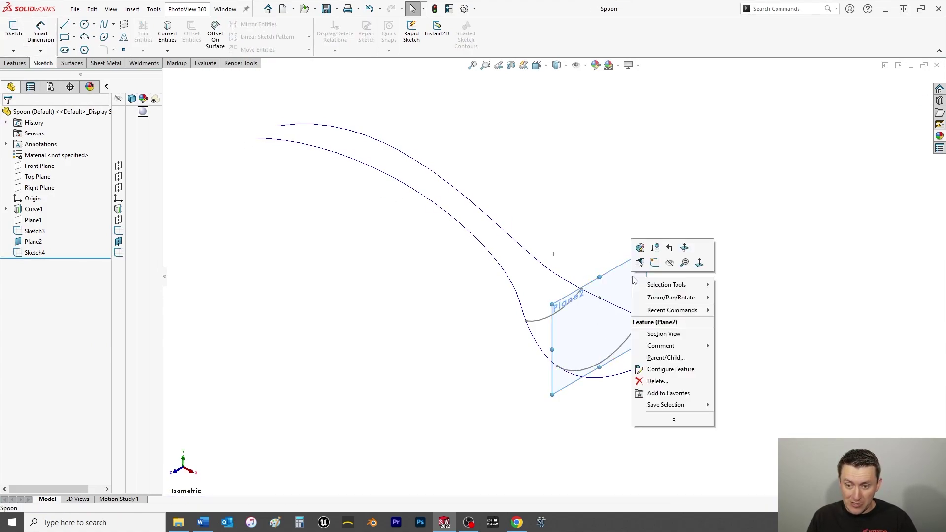
{"action": "left_click", "coordinate": [671, 264]}
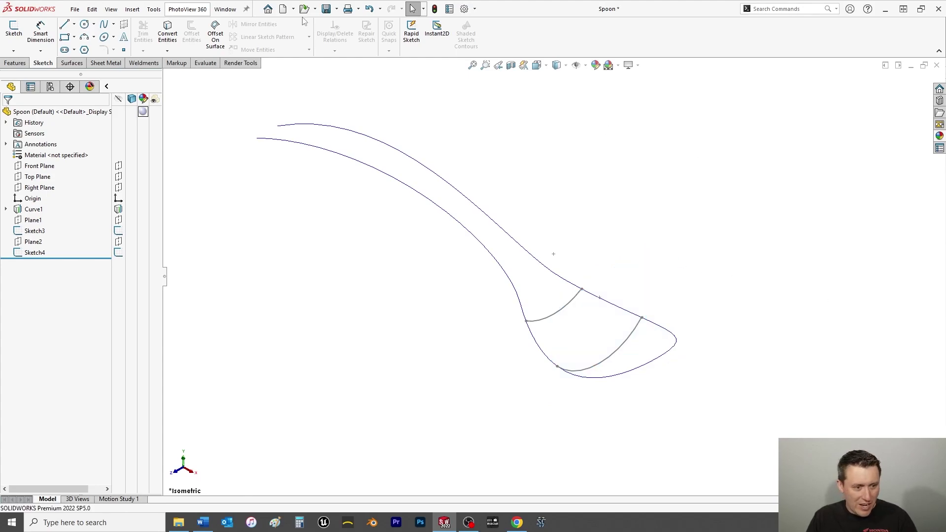
Step: Create a reference plane offset 5 mm from the Right Plane, with the offset flipped towards the handle
{"action": "left_click", "coordinate": [38, 190]}
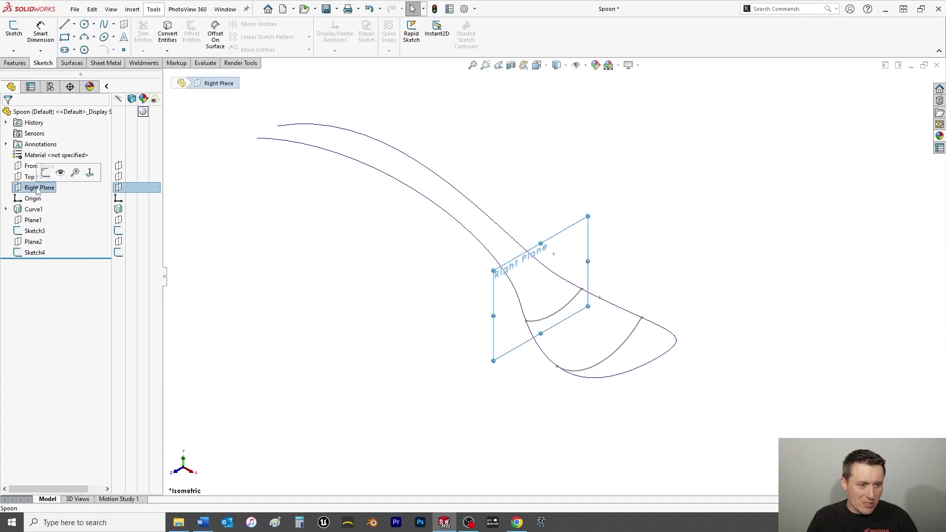
{"action": "left_click", "coordinate": [15, 67]}
{"action": "left_click", "coordinate": [393, 39]}
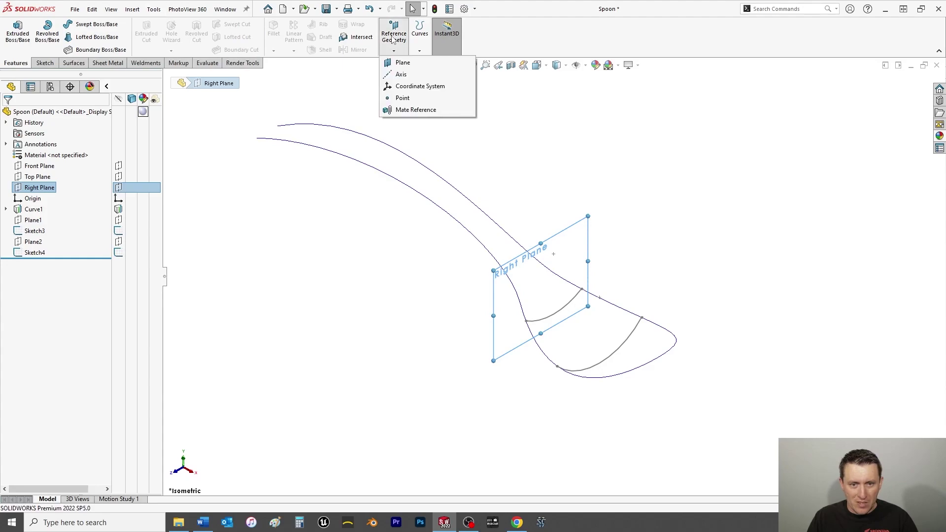
{"action": "left_click", "coordinate": [401, 63]}
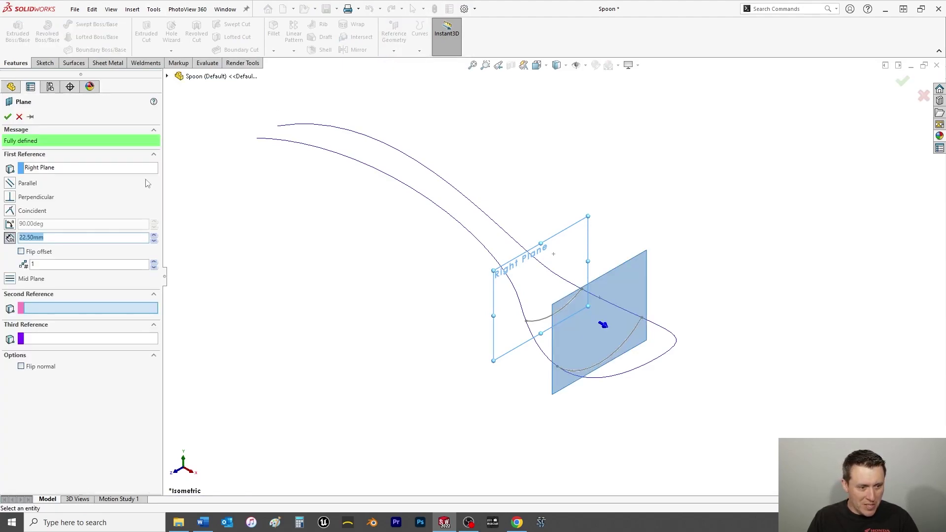
{"action": "type", "text": "5"}
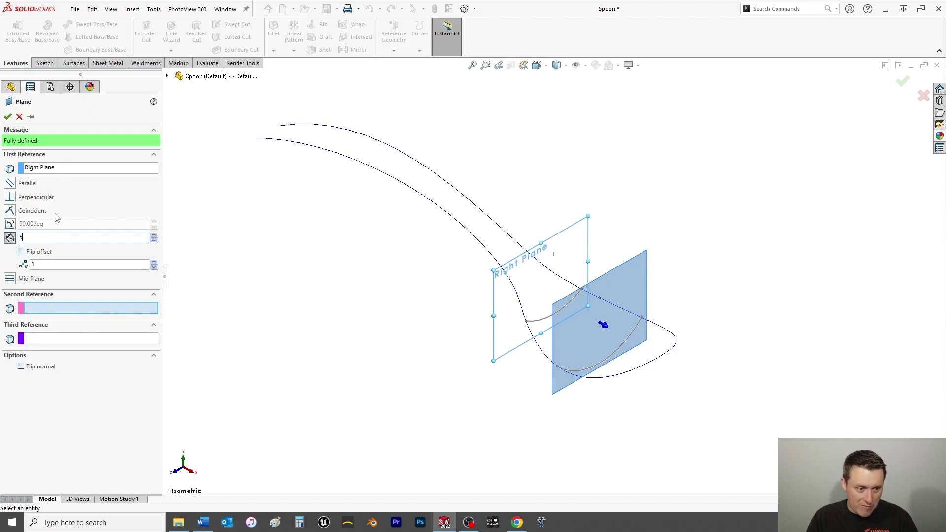
{"action": "key", "text": "Return"}
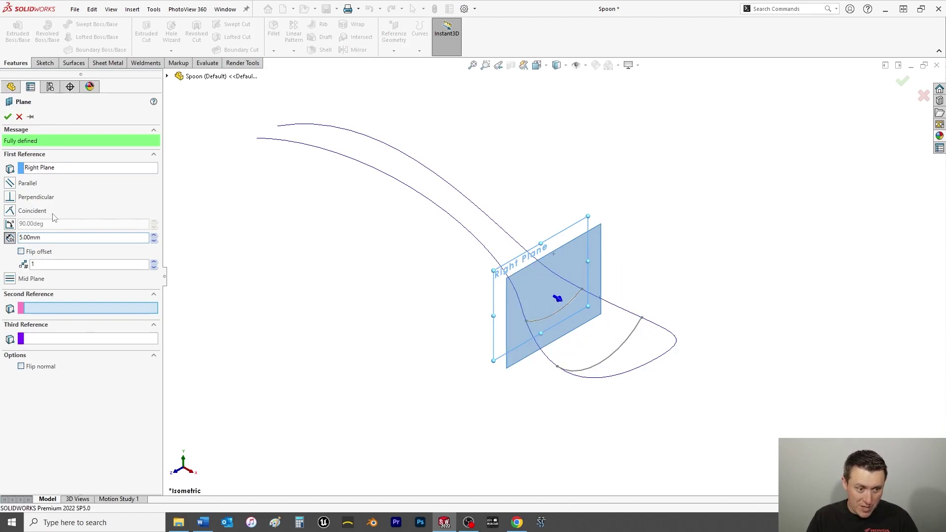
{"action": "left_click", "coordinate": [21, 252]}
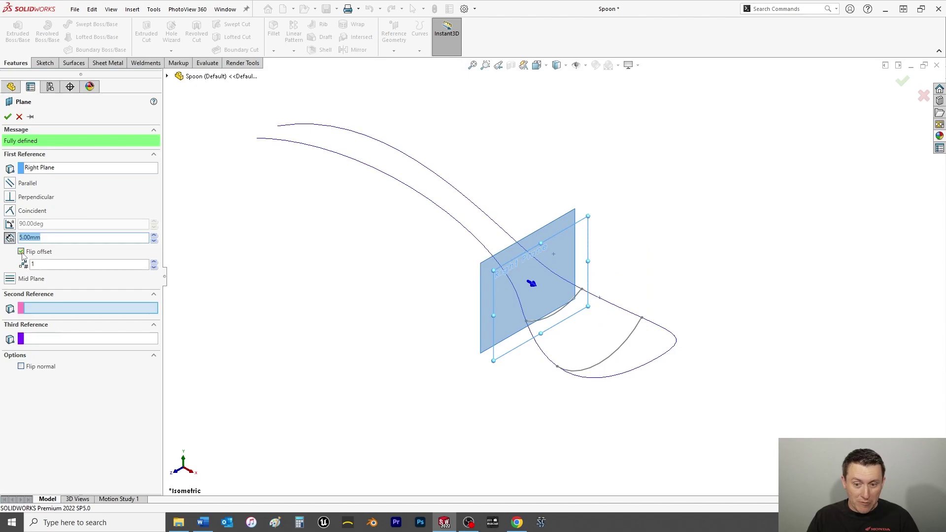
{"action": "left_click", "coordinate": [7, 117]}
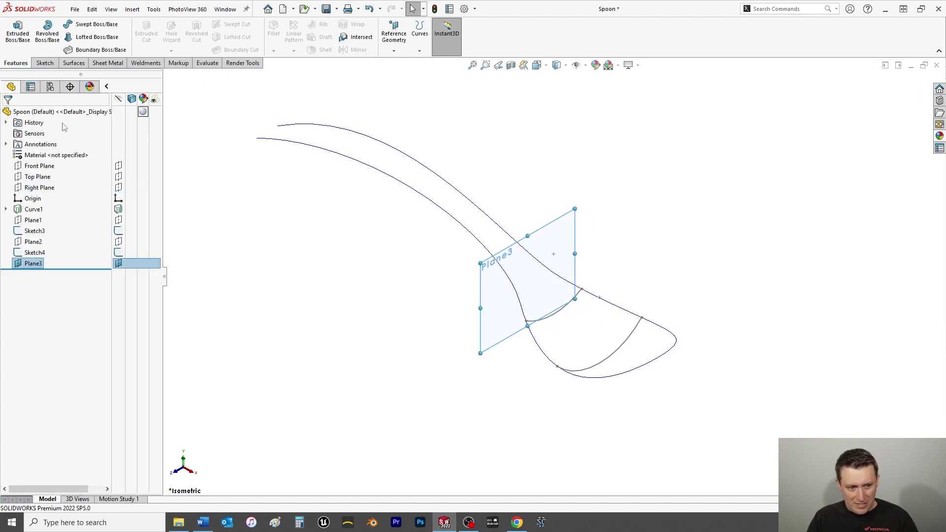
Step: Sketch a downward-bulging 3 Point Arc on the flipped 5 mm offset plane, with a radius of about 15.9 mm
{"action": "left_click", "coordinate": [43, 64]}
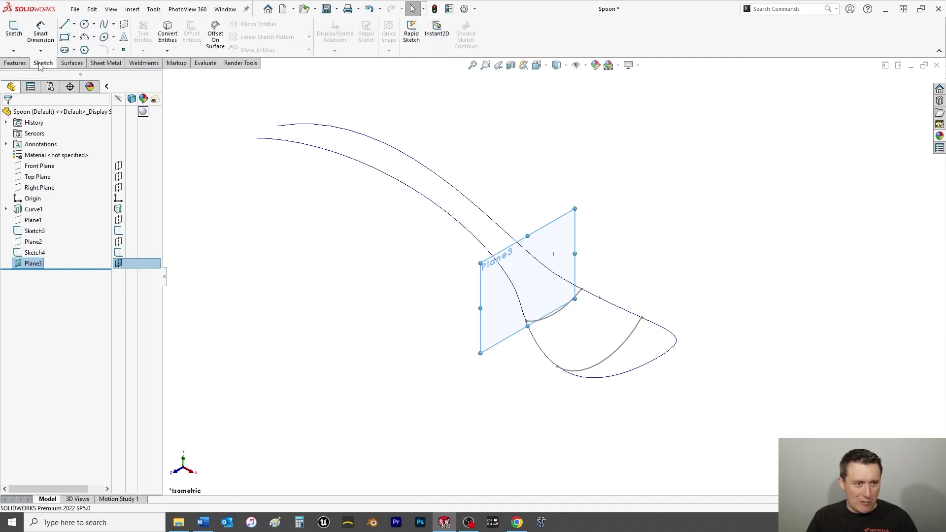
{"action": "left_click", "coordinate": [84, 37]}
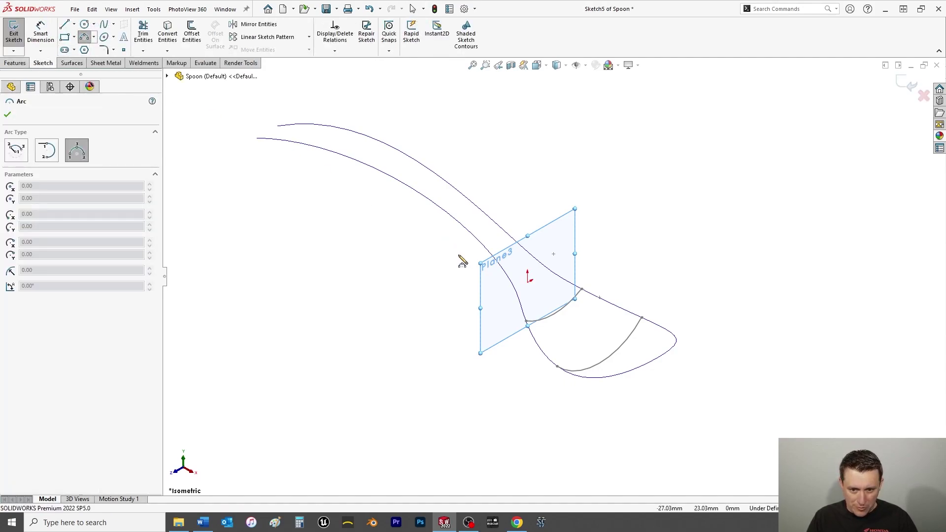
{"action": "left_click", "coordinate": [497, 311]}
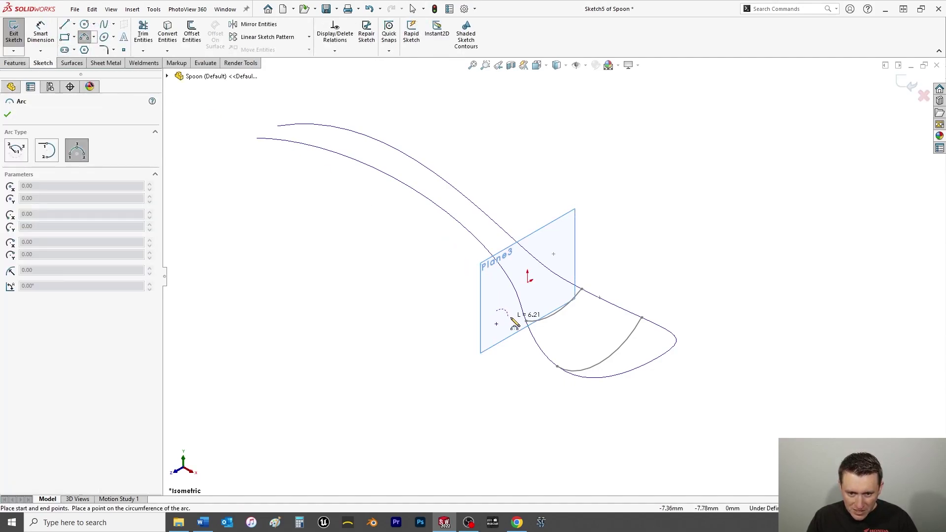
{"action": "left_click", "coordinate": [566, 267]}
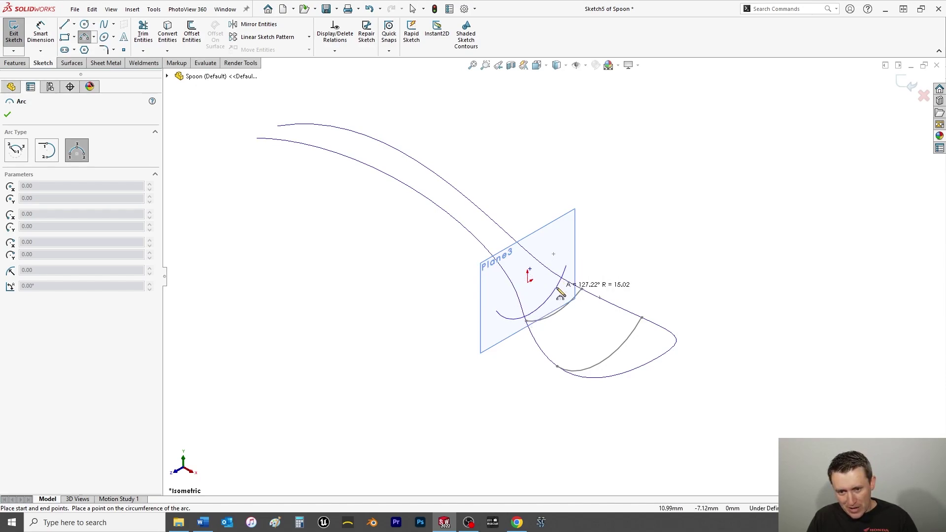
{"action": "left_click", "coordinate": [560, 290]}
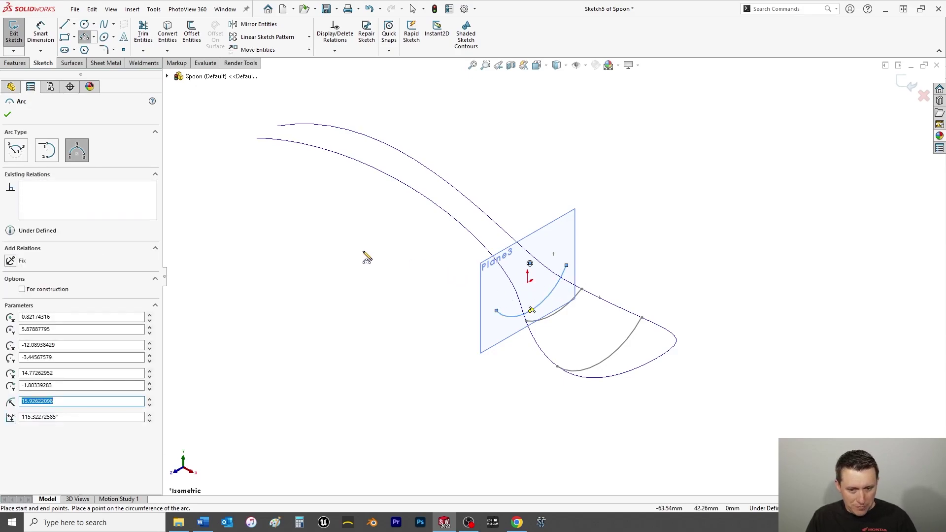
Step: Add Pierce relations between both endpoints of the arc on the flipped 5 mm offset plane and the spoon's projected outline curve
{"action": "key", "text": "Escape"}
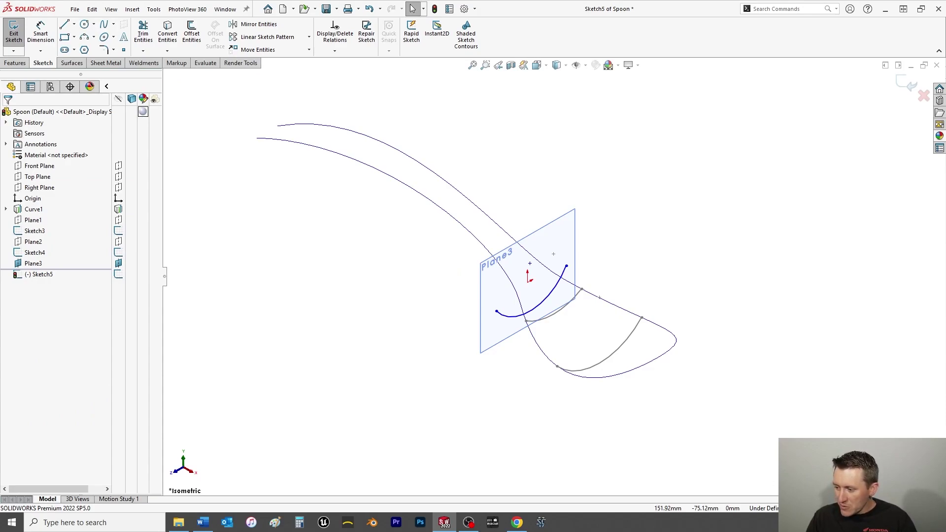
{"action": "left_click", "coordinate": [497, 313]}
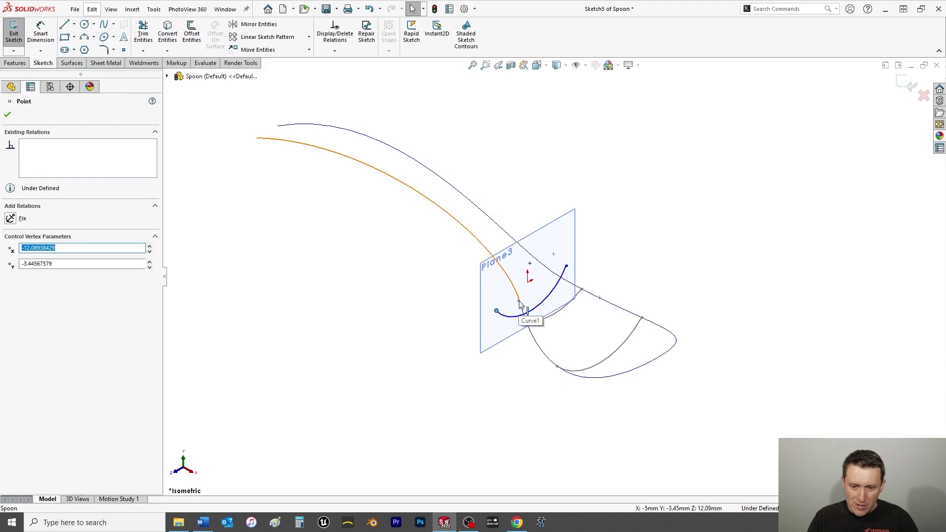
{"action": "left_click", "coordinate": [520, 304], "text": "ctrl"}
{"action": "left_click", "coordinate": [10, 272]}
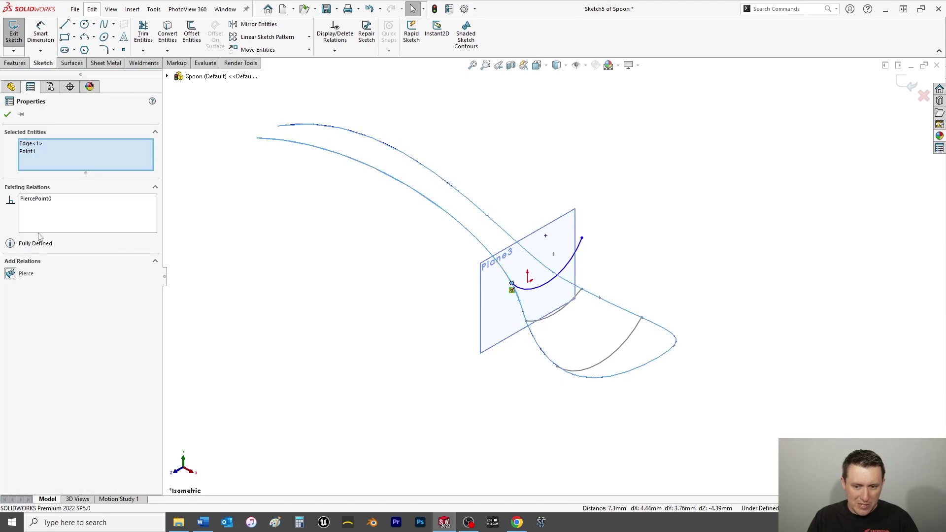
{"action": "left_click", "coordinate": [8, 115]}
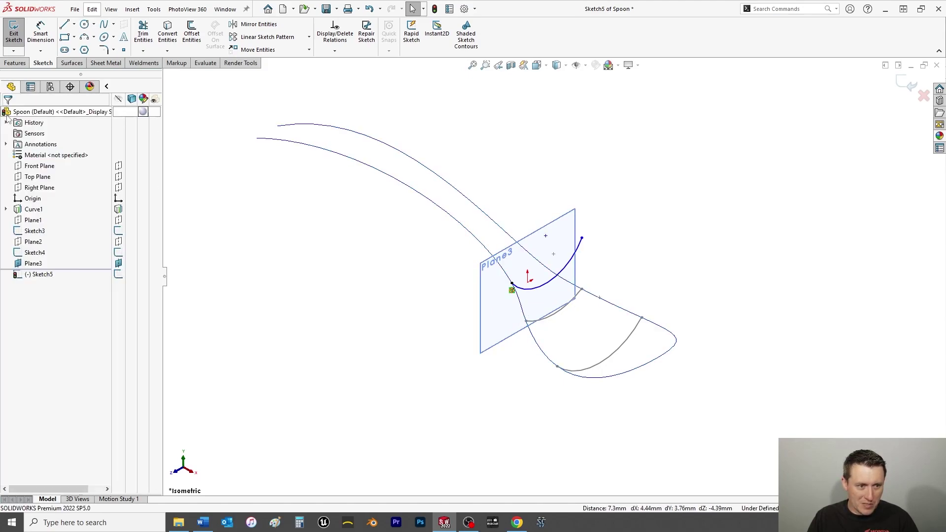
{"action": "left_click", "coordinate": [582, 239]}
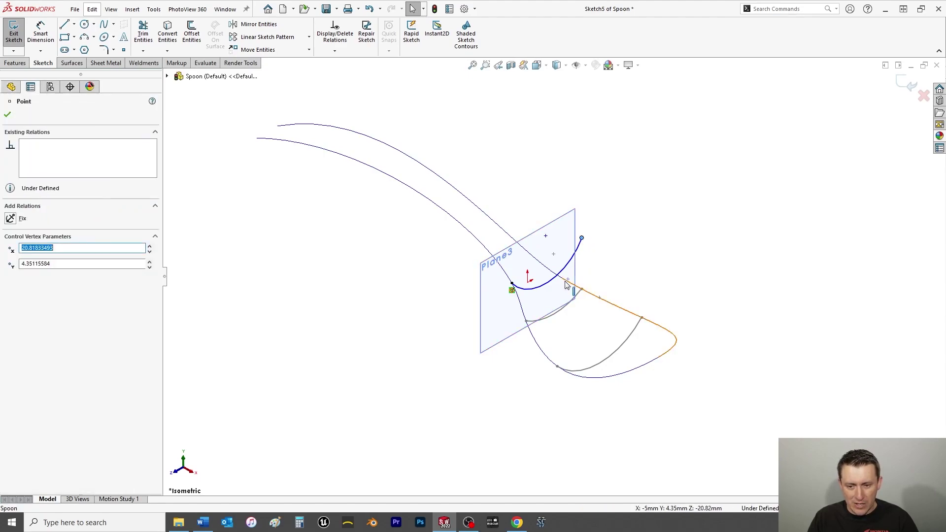
{"action": "left_click", "coordinate": [550, 272], "text": "ctrl"}
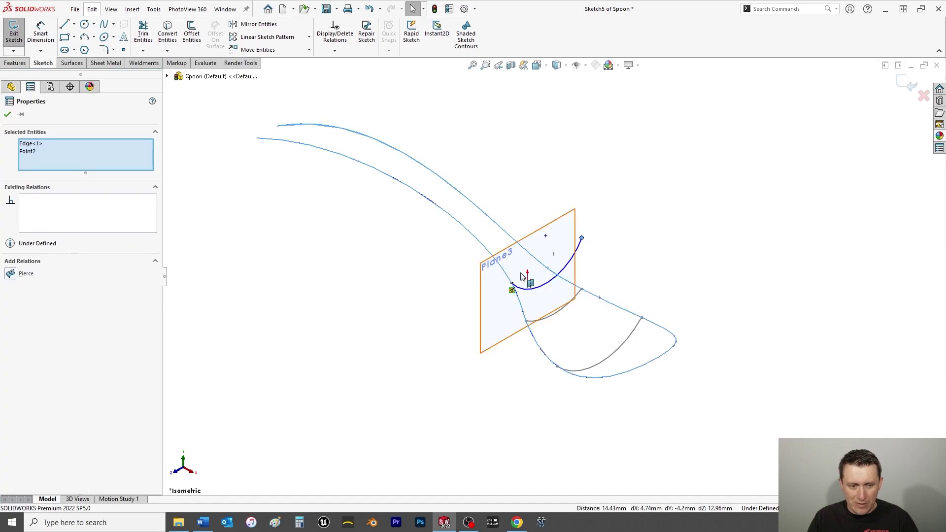
{"action": "left_click", "coordinate": [9, 275]}
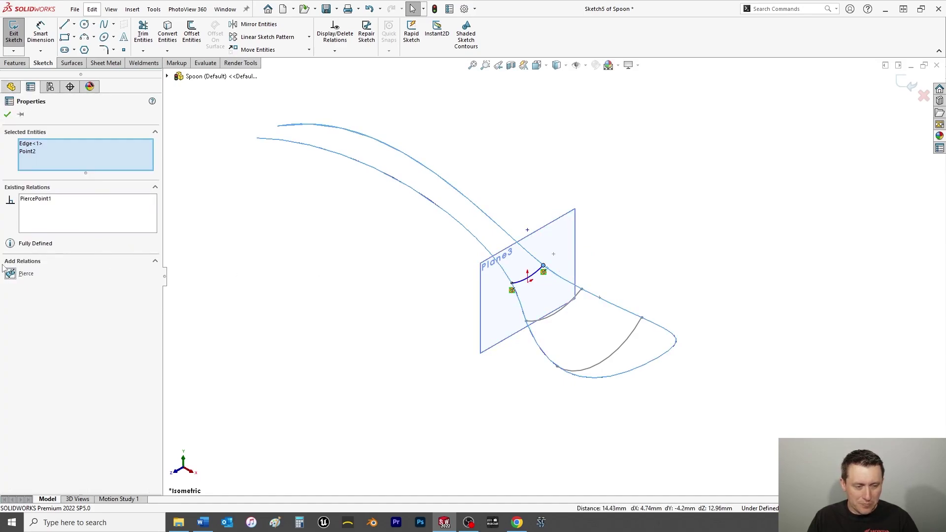
{"action": "left_click", "coordinate": [7, 114]}
Step: Dimension the radius of the arc on the flipped 5 mm offset plane as 20 mm
{"action": "left_click", "coordinate": [40, 32]}
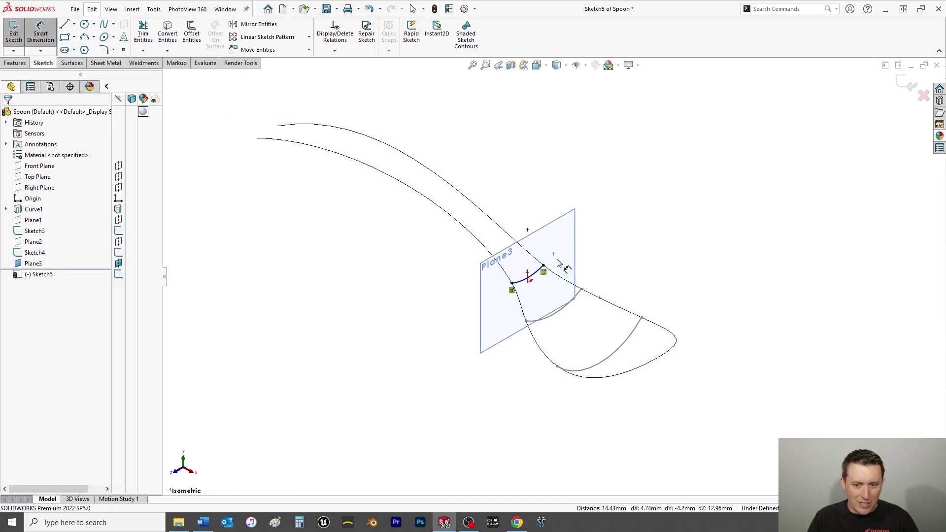
{"action": "left_click", "coordinate": [536, 272]}
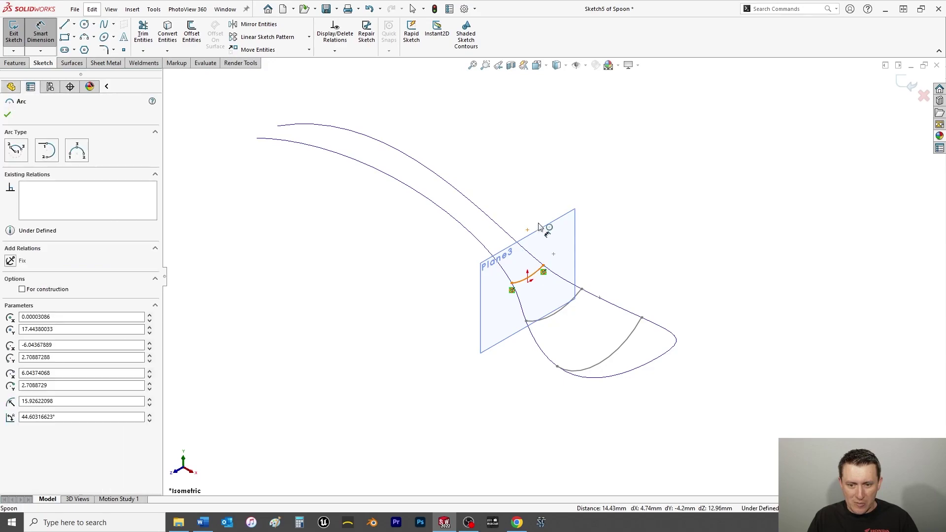
{"action": "left_click", "coordinate": [529, 193]}
{"action": "type", "text": "20"}
{"action": "key", "text": "Return"}
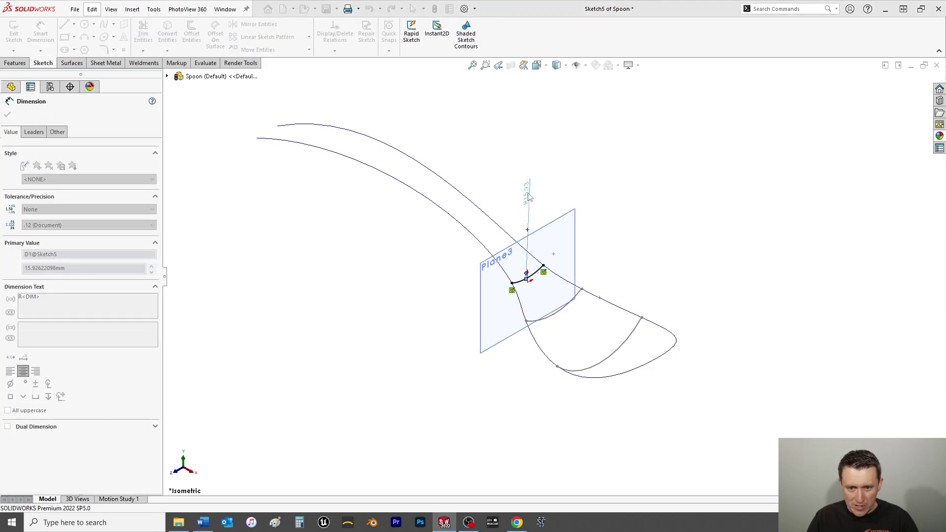
{"action": "left_click", "coordinate": [8, 114]}
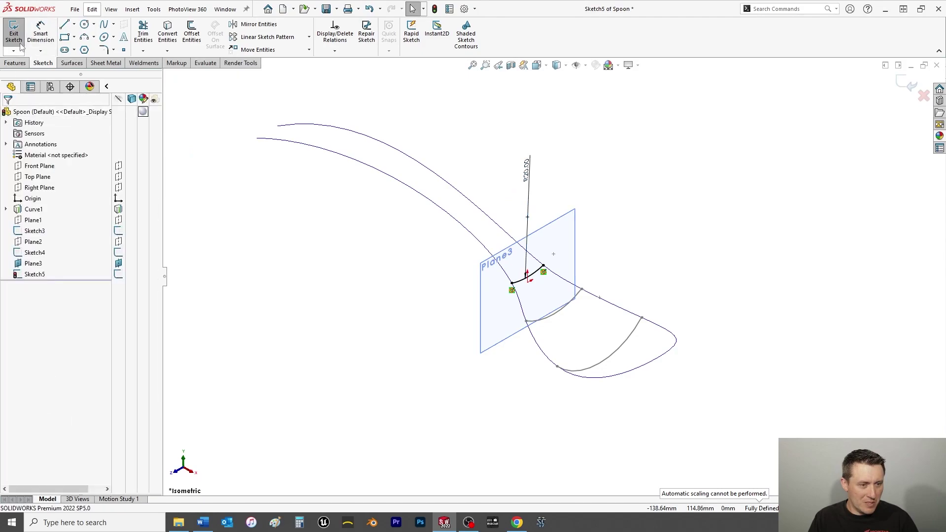
Step: Exit the neck arc sketch and hide its 5 mm offset plane
{"action": "left_click", "coordinate": [14, 33]}
{"action": "right_click", "coordinate": [565, 231]}
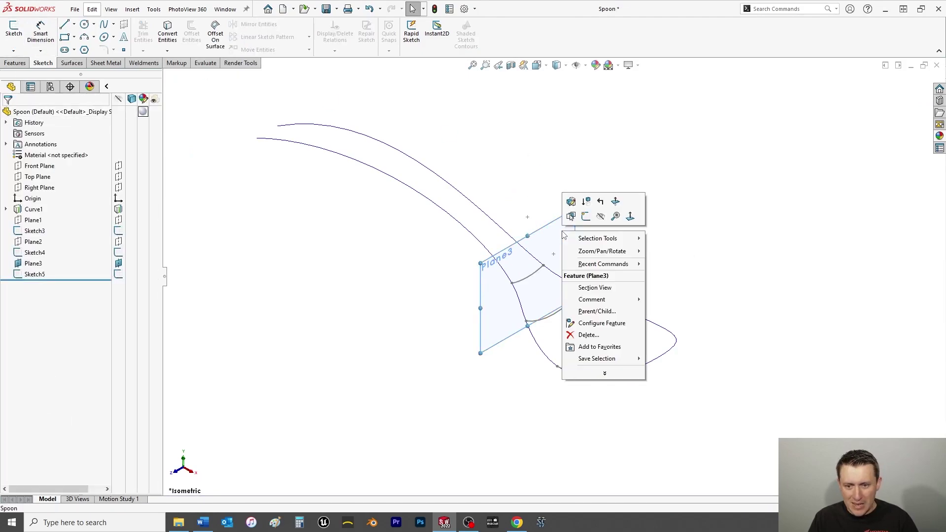
{"action": "left_click", "coordinate": [605, 219]}
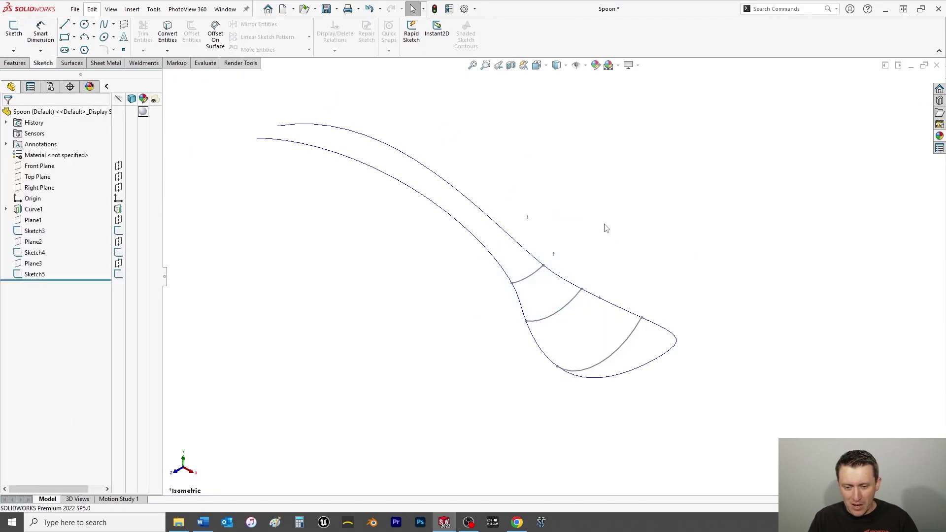
Step: Create a reference plane offset 50 mm from the Right Plane, with the offset flipped towards the handle
{"action": "left_click", "coordinate": [29, 189]}
{"action": "left_click", "coordinate": [14, 63]}
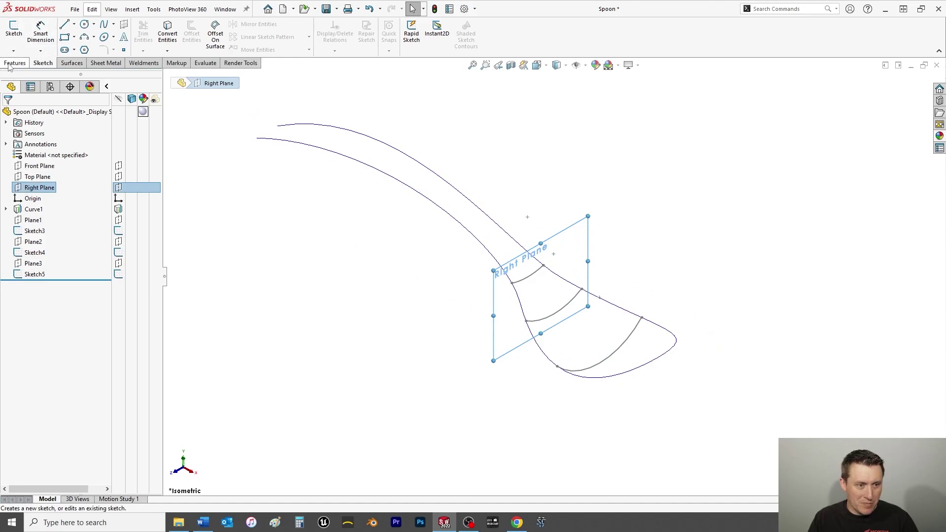
{"action": "left_click", "coordinate": [393, 36]}
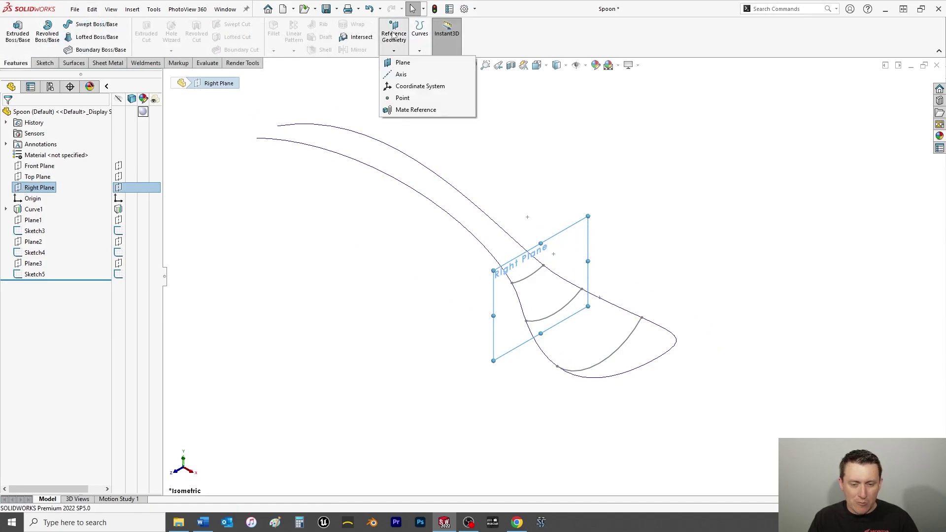
{"action": "left_click", "coordinate": [403, 64]}
{"action": "type", "text": "50.00mm"}
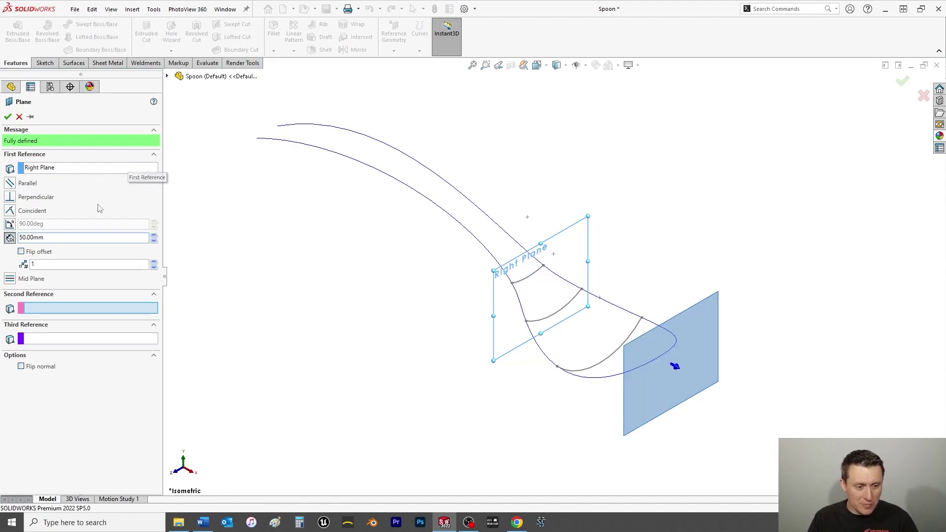
{"action": "left_click", "coordinate": [21, 252]}
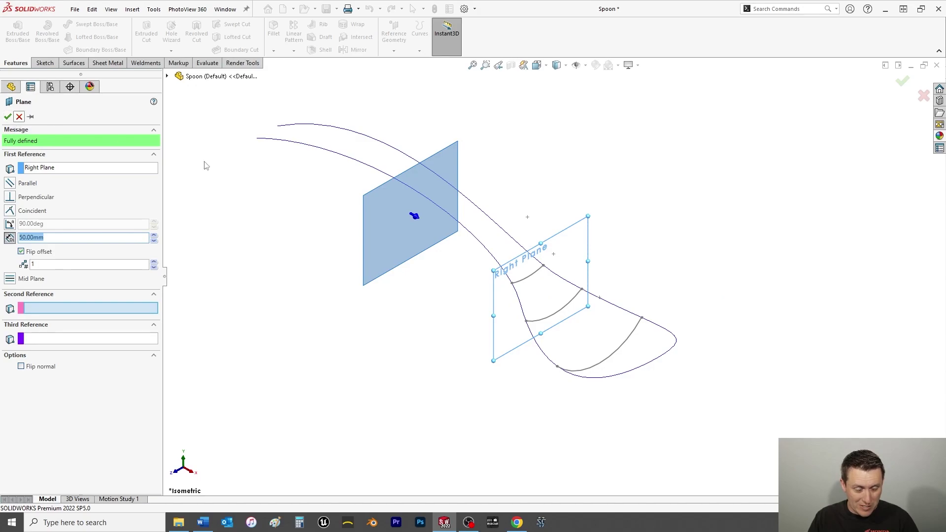
{"action": "key", "text": "Return"}
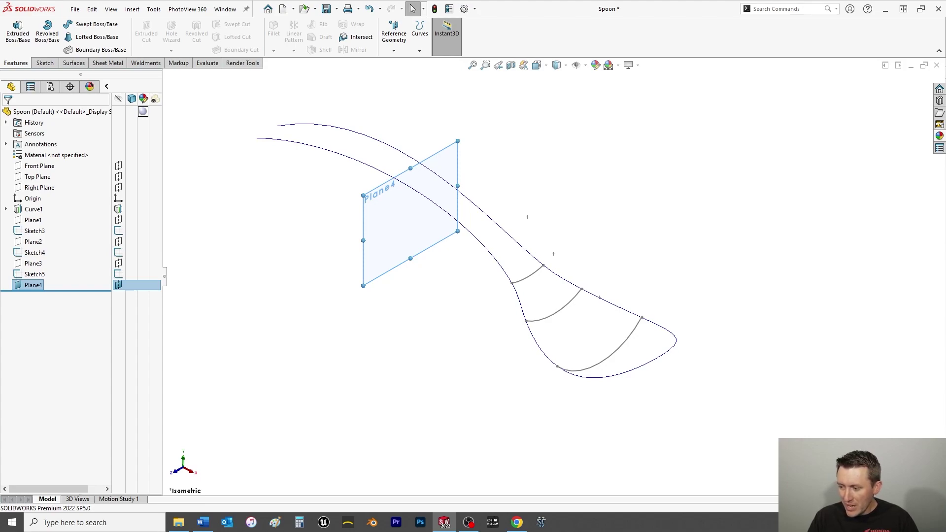
Step: Sketch an upward-bulging 3 Point Arc on the flipped 50 mm offset plane, with a radius of about 19.7 mm
{"action": "left_click", "coordinate": [45, 63]}
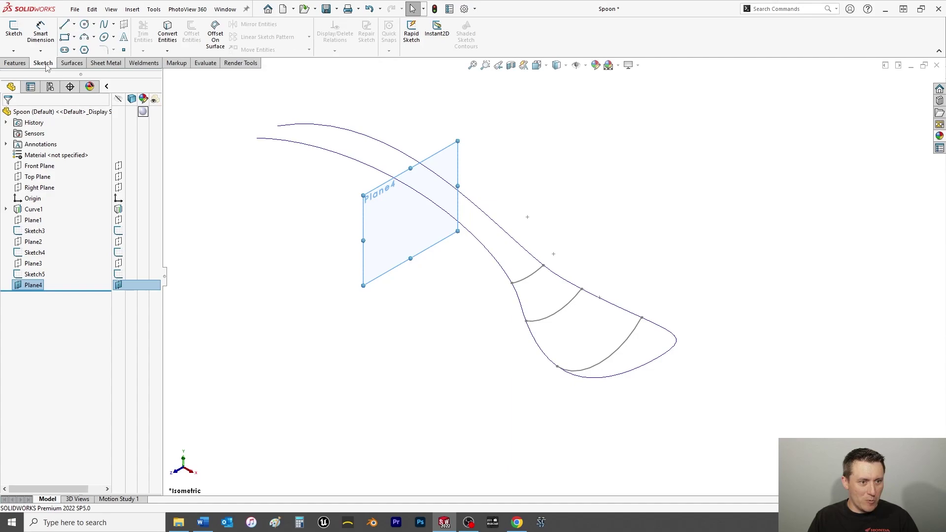
{"action": "left_click", "coordinate": [84, 37]}
{"action": "left_click", "coordinate": [390, 204]}
{"action": "left_click", "coordinate": [449, 172]}
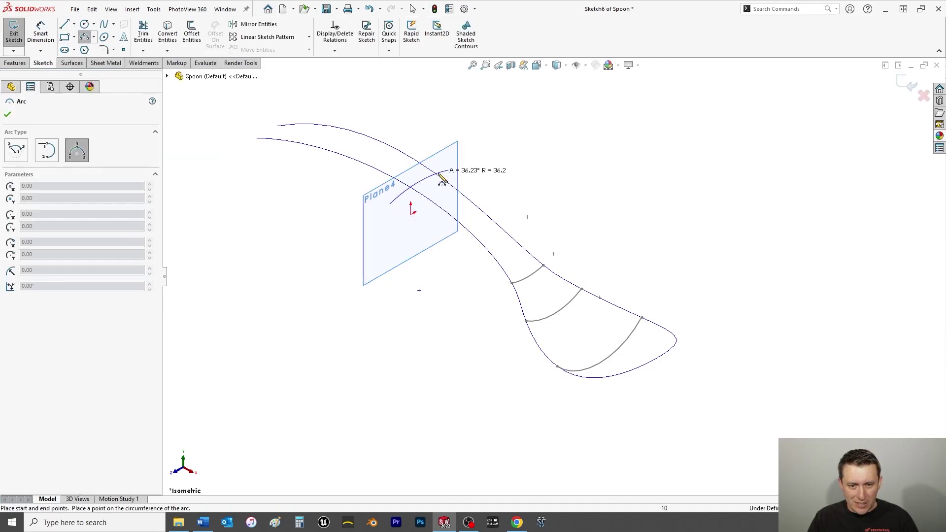
{"action": "left_click", "coordinate": [432, 179]}
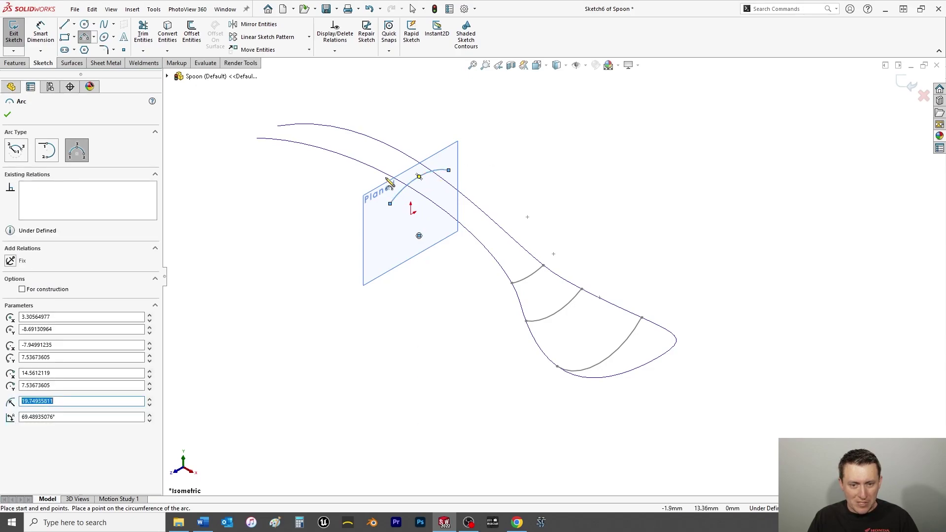
{"action": "left_click", "coordinate": [8, 116]}
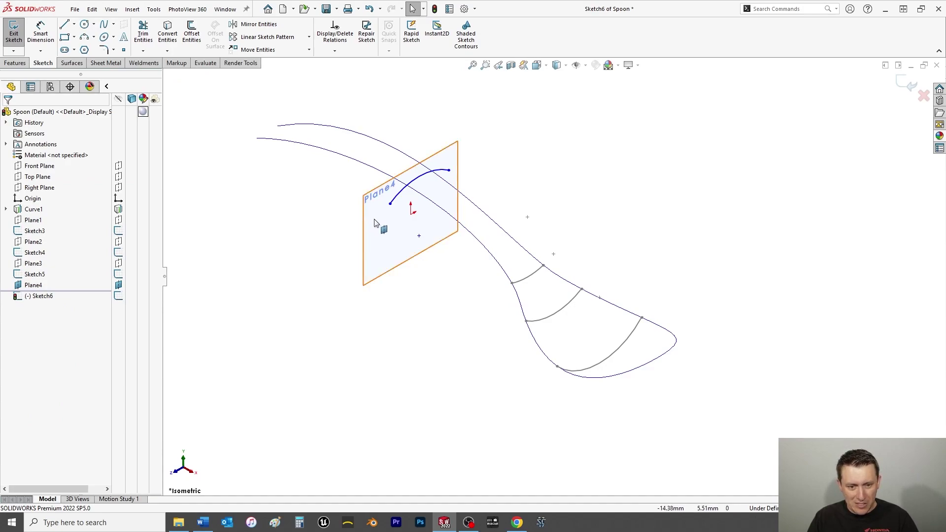
Step: Add Pierce relations between both endpoints of the handle arc and the two sides of the spoon's projected outline curve
{"action": "left_click", "coordinate": [389, 204]}
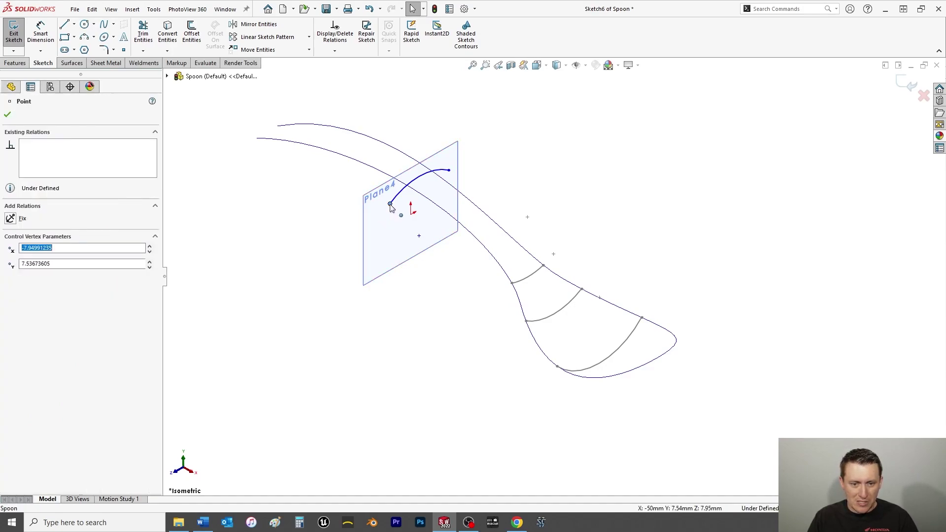
{"action": "left_click", "coordinate": [417, 194], "text": "ctrl"}
{"action": "left_click", "coordinate": [11, 274]}
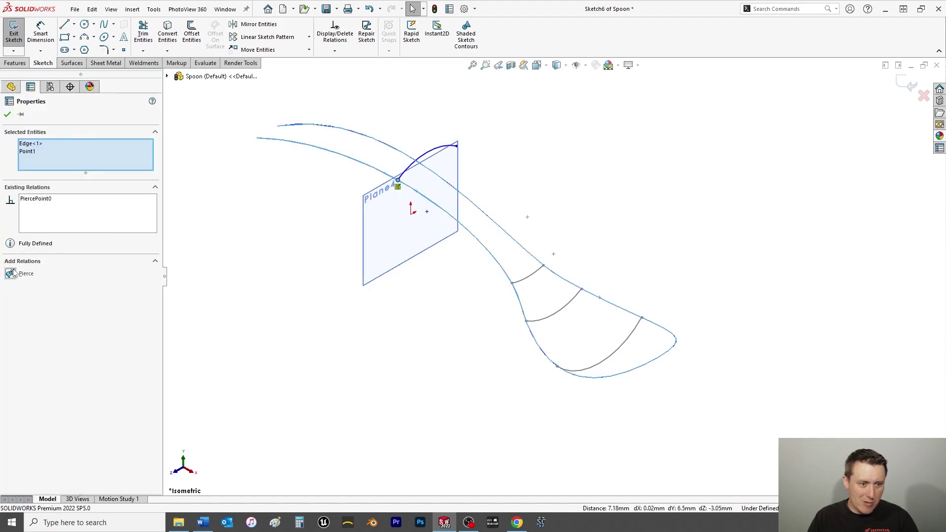
{"action": "left_click", "coordinate": [8, 115]}
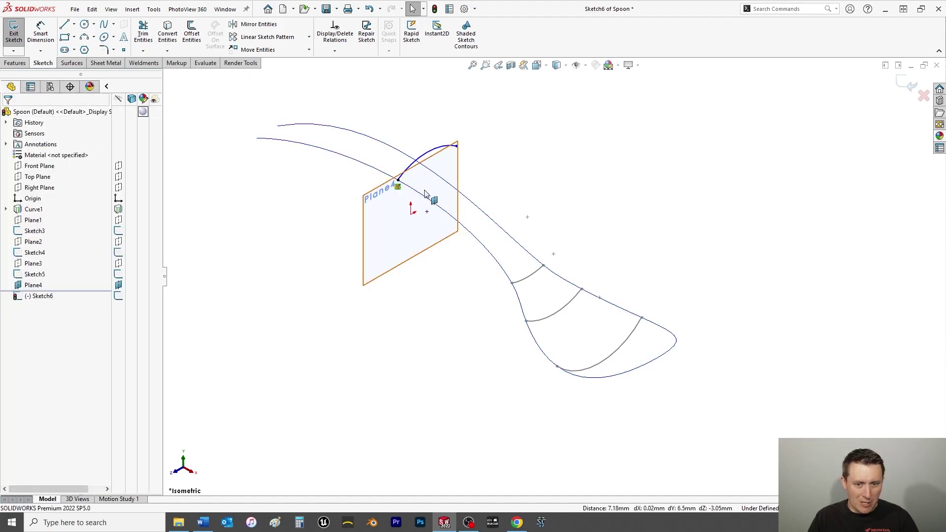
{"action": "left_click", "coordinate": [457, 147]}
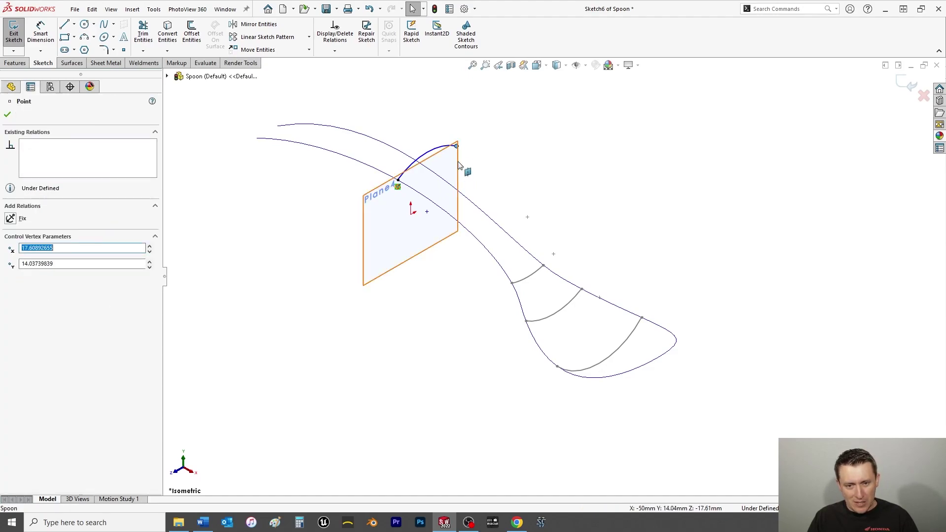
{"action": "left_click", "coordinate": [452, 188], "text": "ctrl"}
{"action": "left_click", "coordinate": [11, 274]}
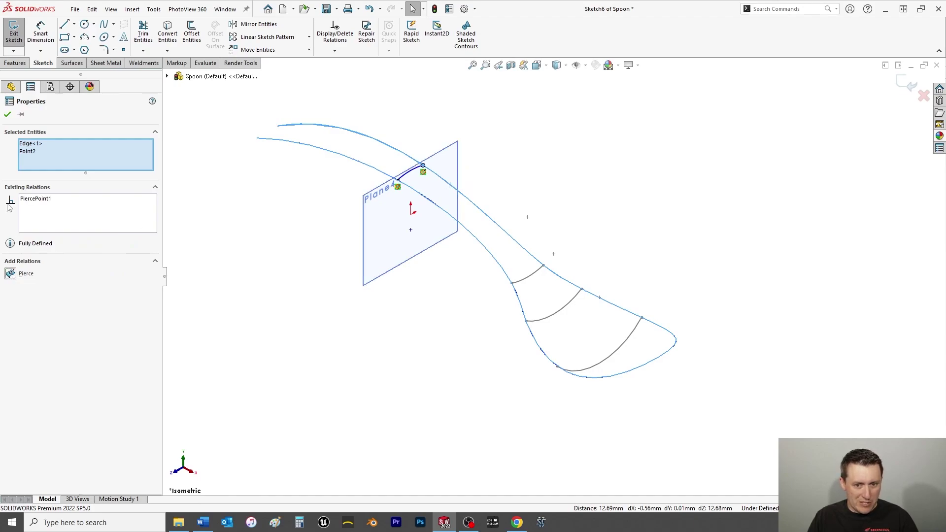
{"action": "left_click", "coordinate": [8, 115]}
Step: Dimension the radius of the handle arc on the 50 mm offset plane as 20 mm
{"action": "left_click", "coordinate": [40, 32]}
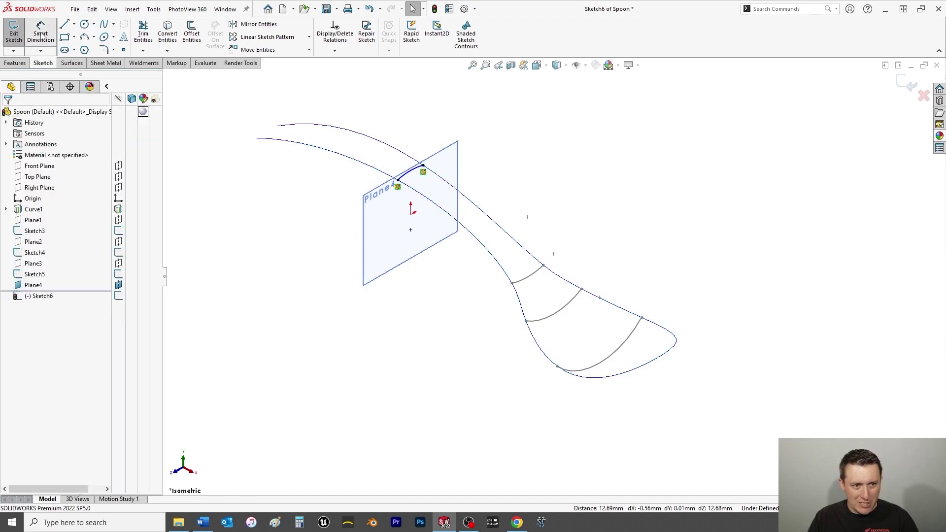
{"action": "left_click", "coordinate": [405, 172]}
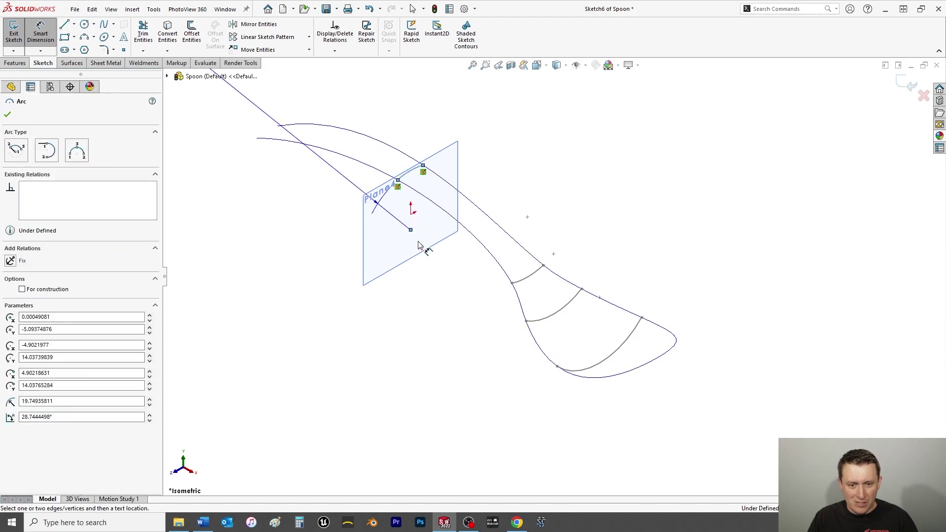
{"action": "left_click", "coordinate": [428, 304]}
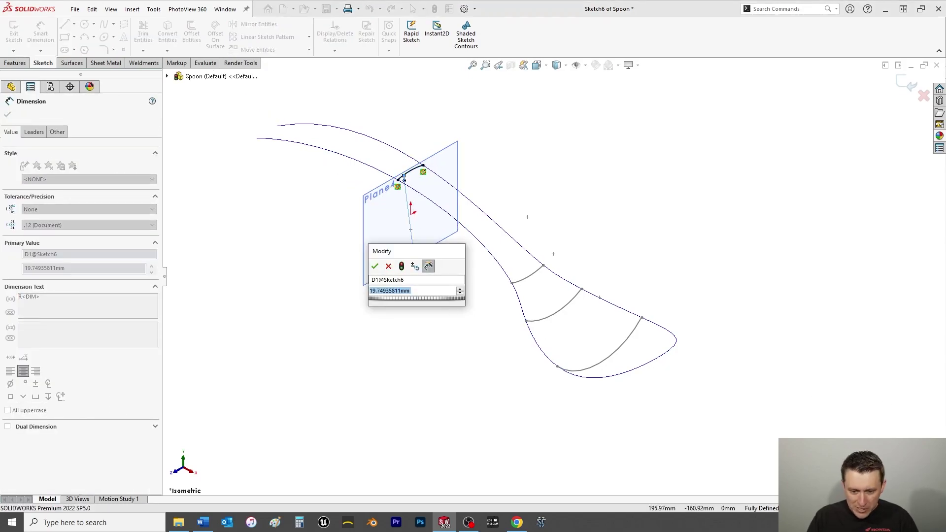
{"action": "type", "text": "20"}
{"action": "key", "text": "Return"}
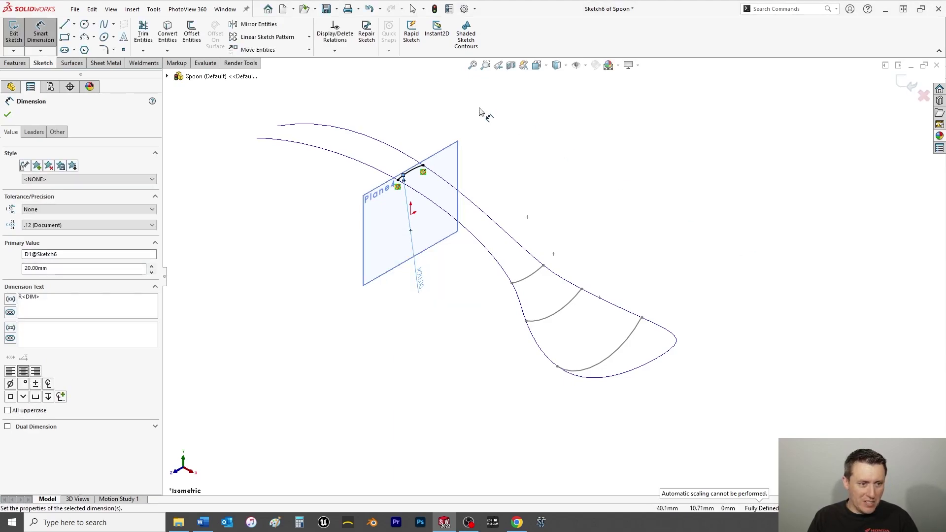
{"action": "left_click", "coordinate": [6, 114]}
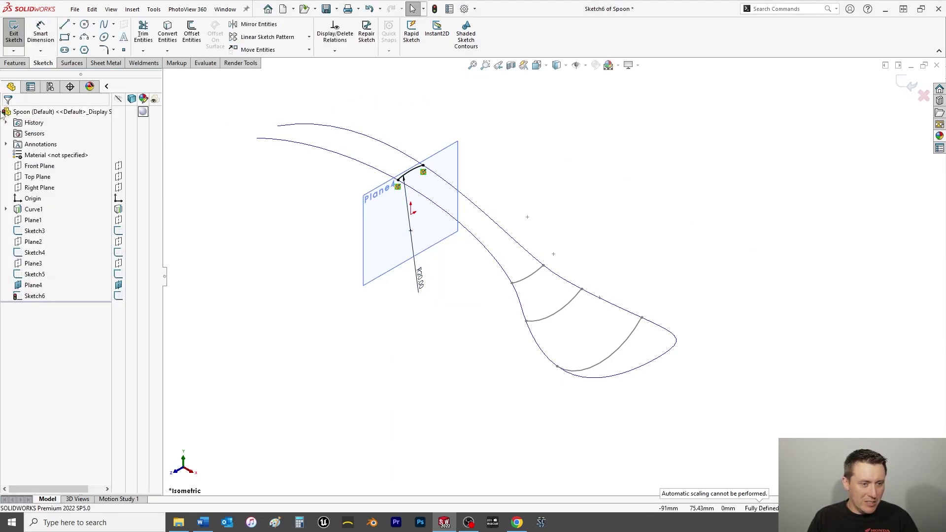
Step: Exit the handle arc sketch and hide its 50 mm offset plane
{"action": "left_click", "coordinate": [13, 34]}
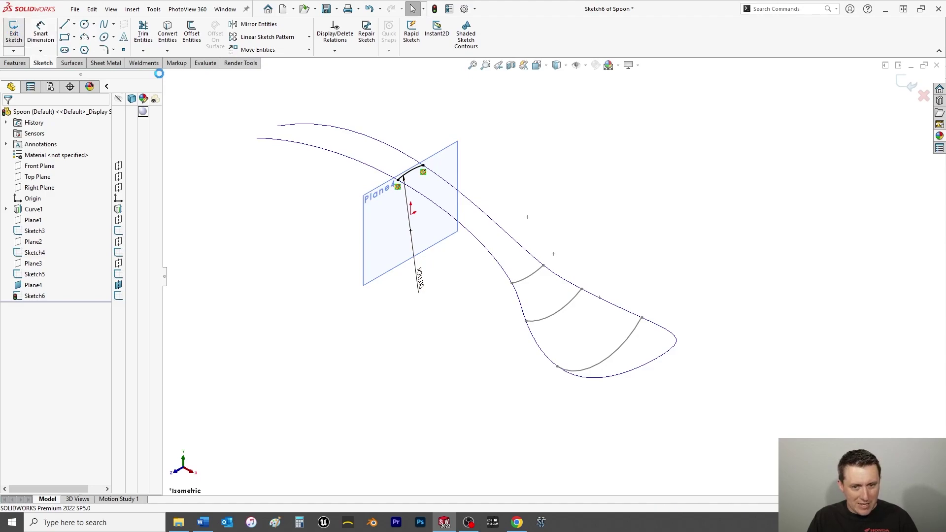
{"action": "right_click", "coordinate": [379, 225]}
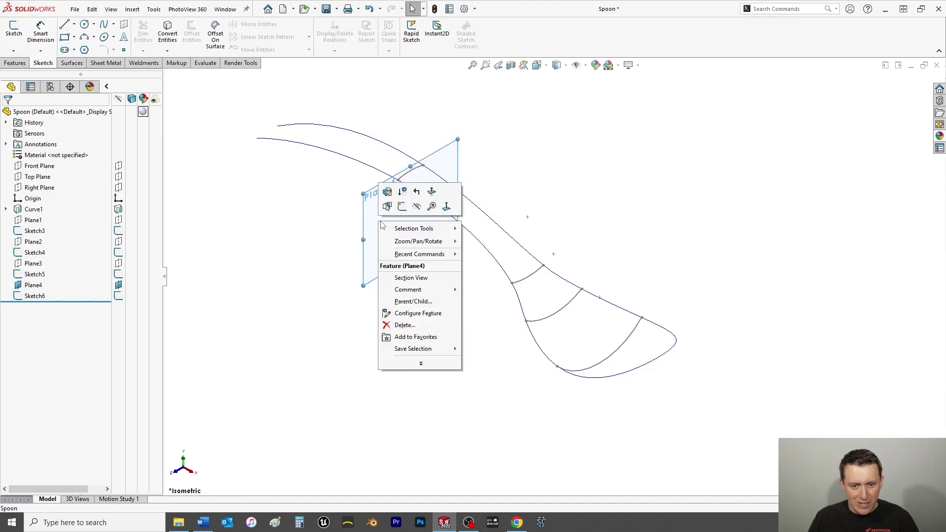
{"action": "left_click", "coordinate": [416, 209]}
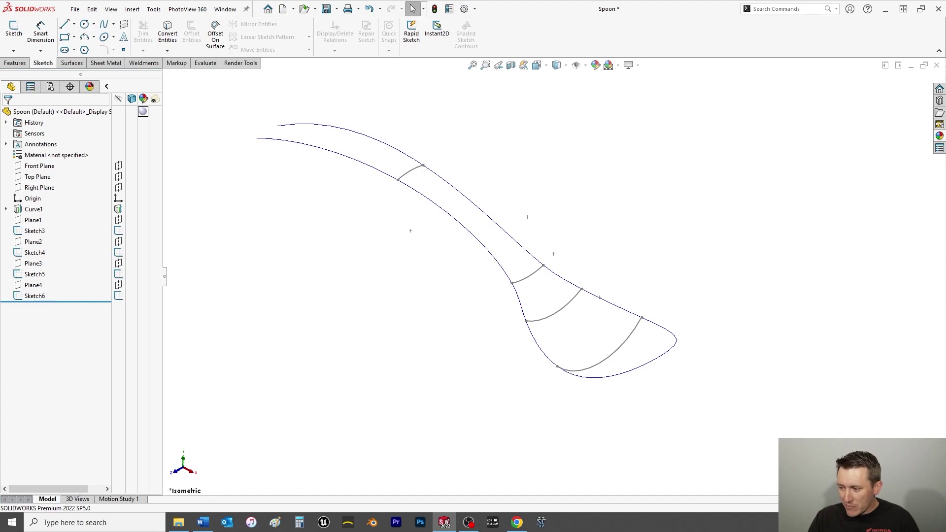
Step: Create a reference plane parallel to the Right Plane and coincident with the outline curve's endpoint at the handle tip
{"action": "left_click", "coordinate": [14, 63]}
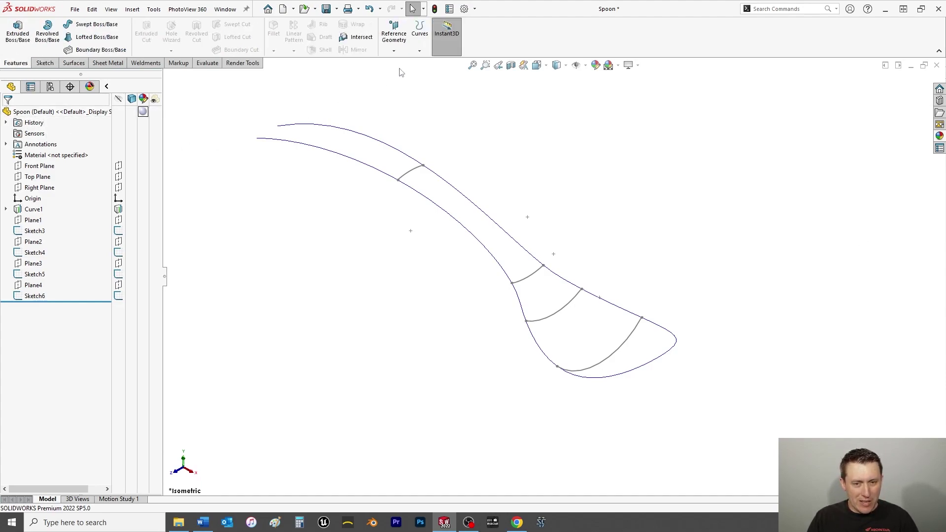
{"action": "left_click", "coordinate": [38, 187]}
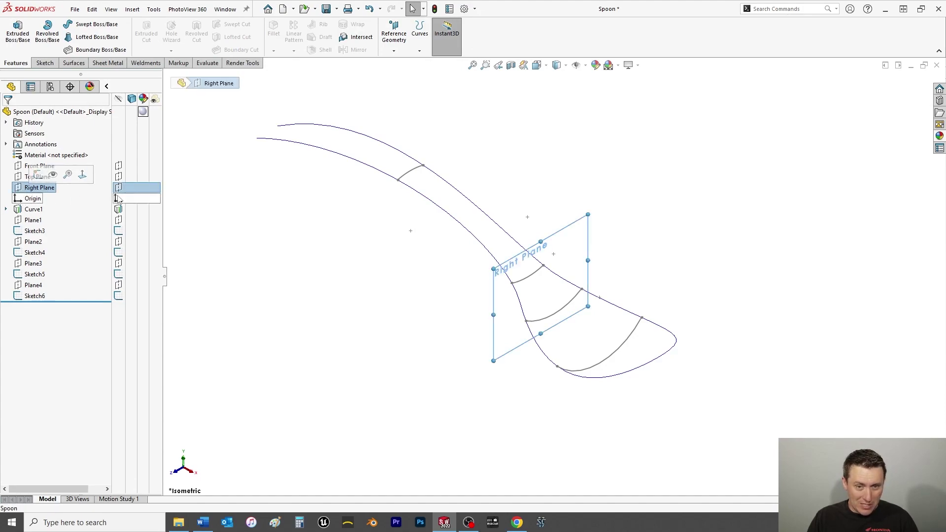
{"action": "left_click", "coordinate": [398, 37]}
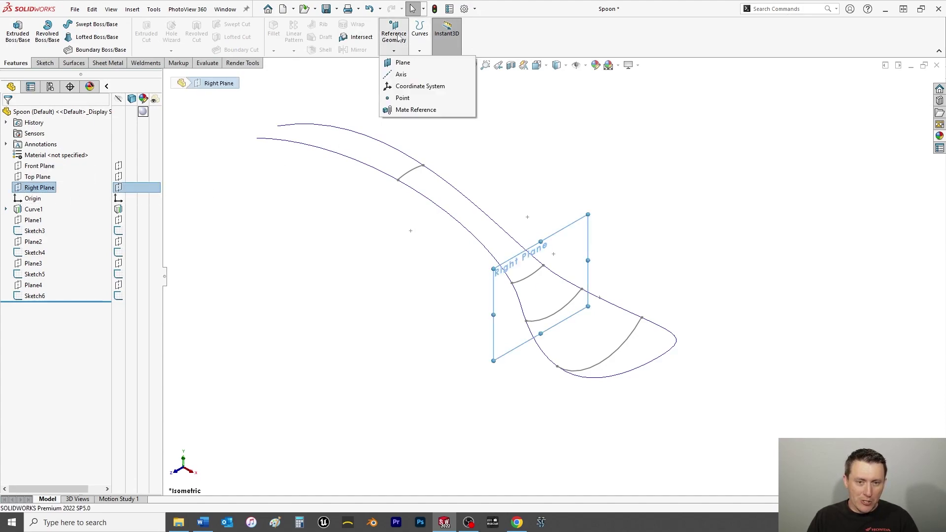
{"action": "left_click", "coordinate": [404, 64]}
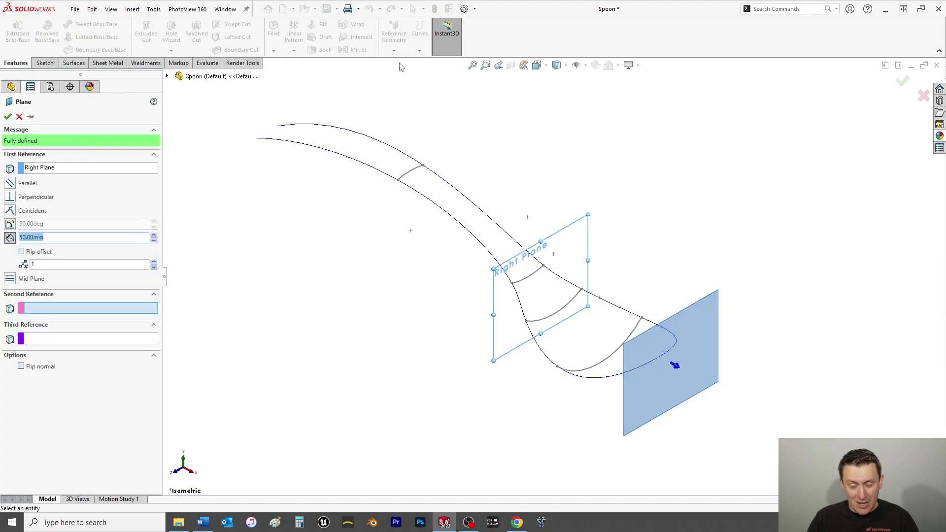
{"action": "left_click", "coordinate": [257, 140]}
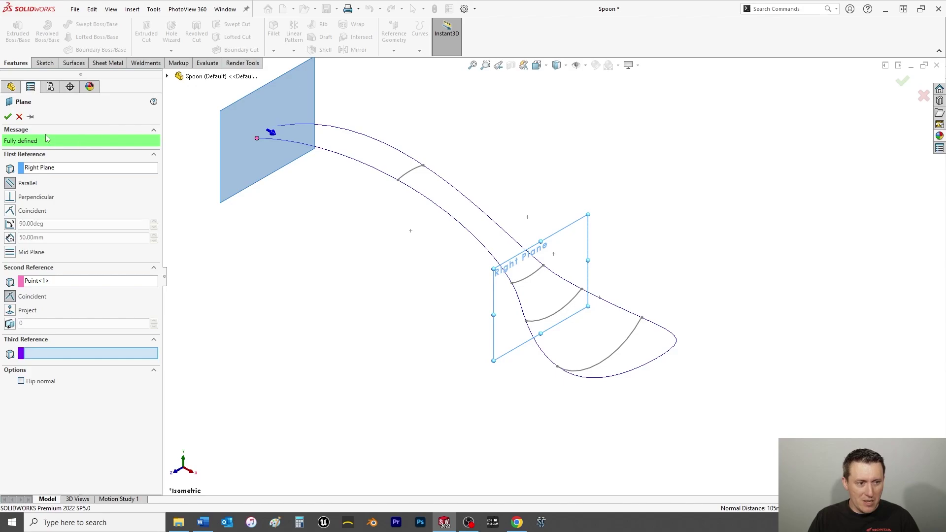
{"action": "left_click", "coordinate": [7, 117]}
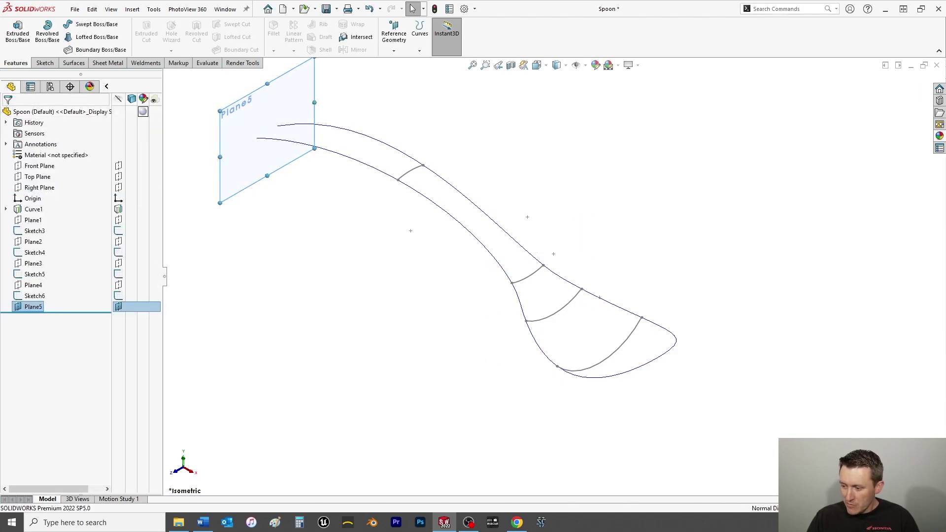
Step: Sketch an upward-bulging 3 Point Arc on the handle-tip plane, with a radius of about 17.8 mm
{"action": "left_click", "coordinate": [44, 63]}
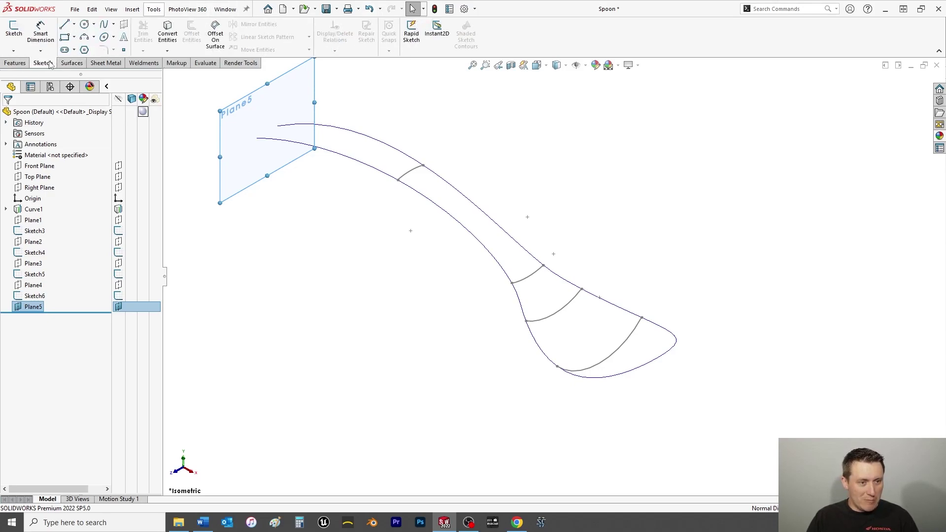
{"action": "left_click", "coordinate": [86, 37]}
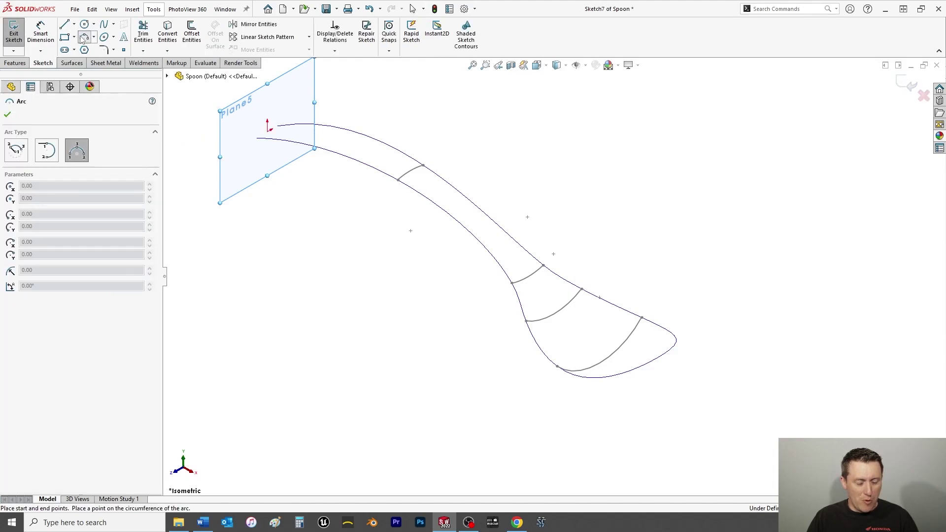
{"action": "left_click", "coordinate": [248, 162]}
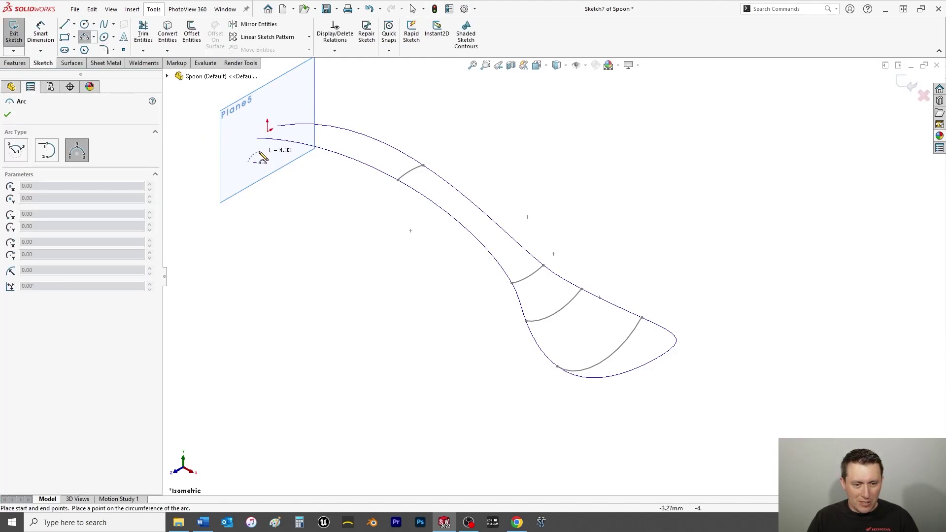
{"action": "left_click", "coordinate": [312, 114]}
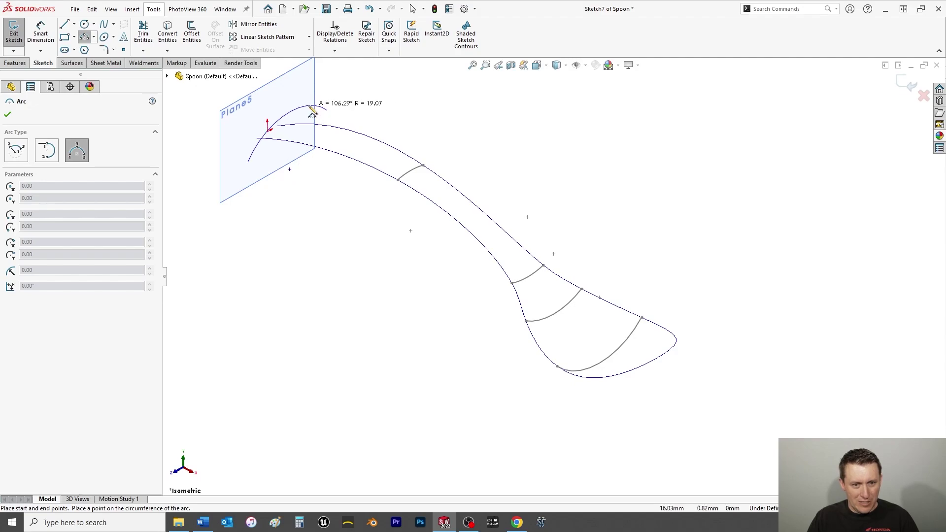
{"action": "left_click", "coordinate": [312, 112]}
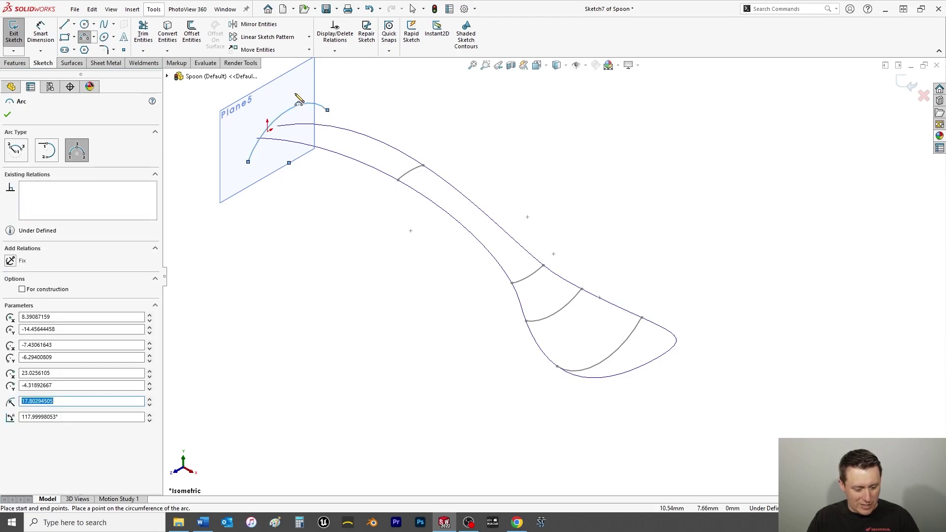
{"action": "key", "text": "Escape"}
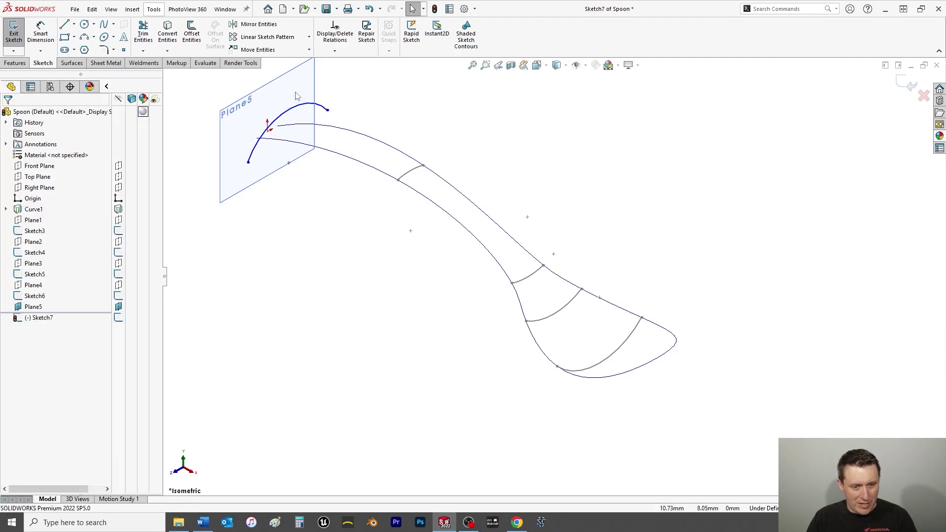
Step: Add Pierce relations between both endpoints of the handle-tip arc and the two sides of the spoon's outline curve
{"action": "left_click", "coordinate": [248, 162]}
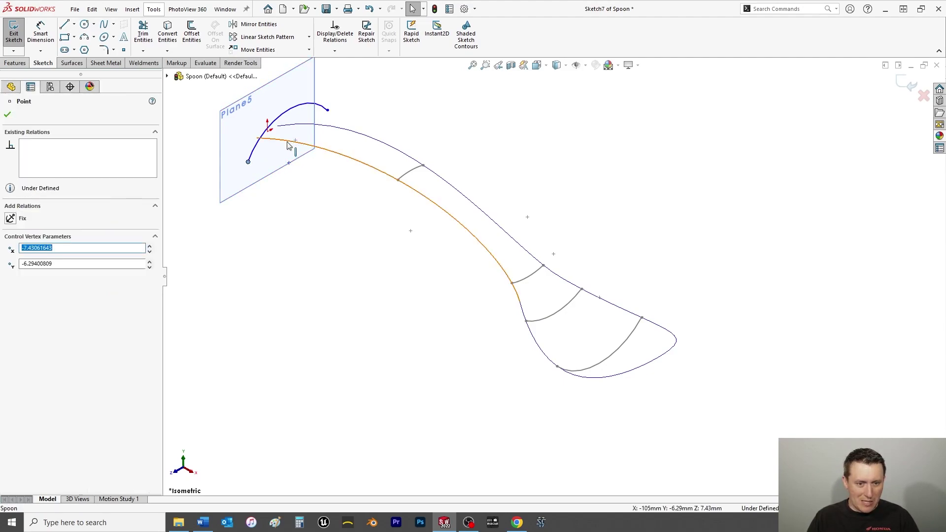
{"action": "left_click", "coordinate": [285, 146], "text": "ctrl"}
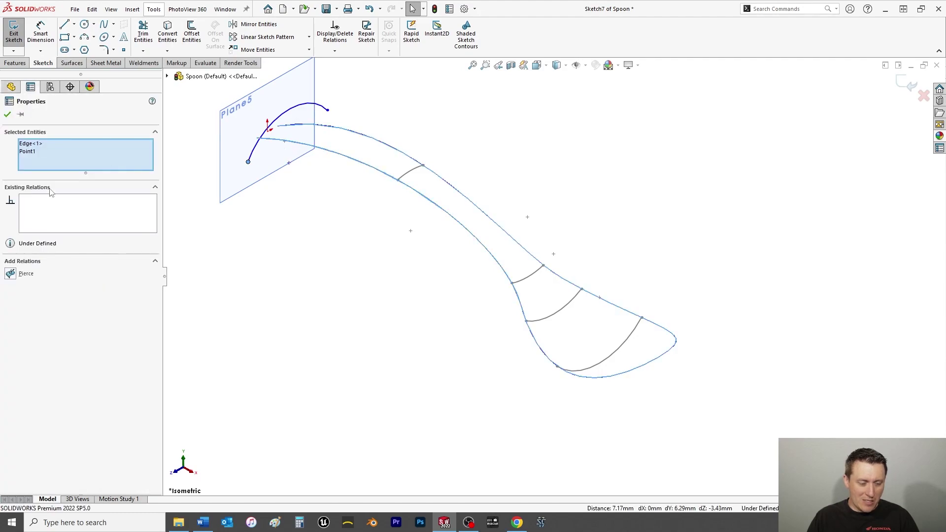
{"action": "left_click", "coordinate": [11, 274]}
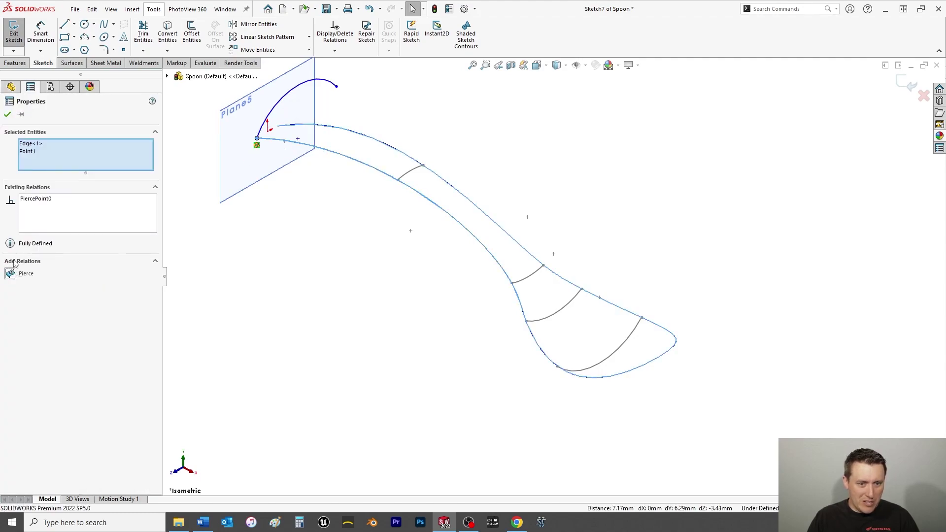
{"action": "left_click", "coordinate": [7, 114]}
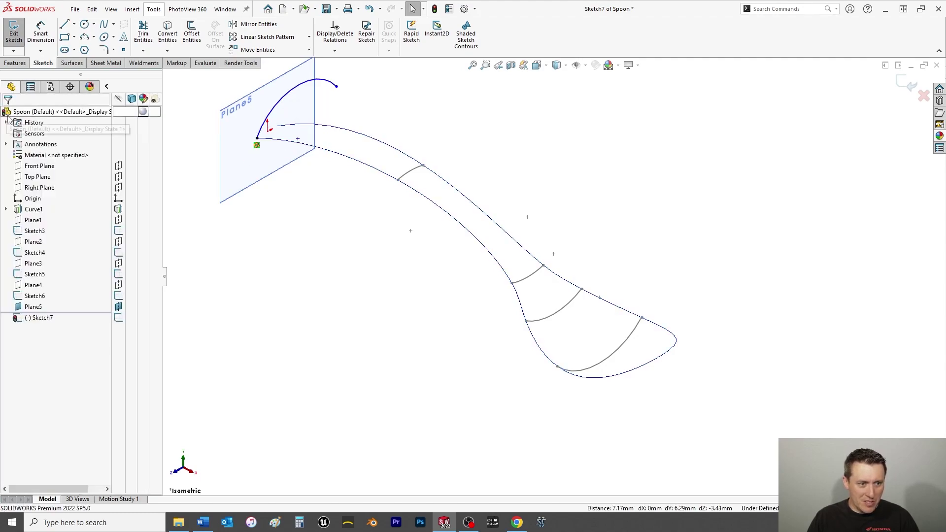
{"action": "left_click", "coordinate": [337, 87]}
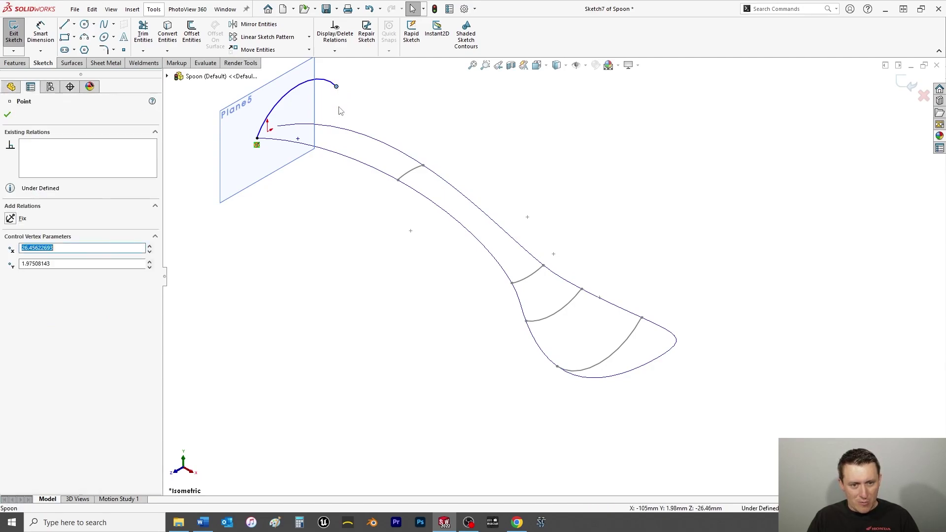
{"action": "left_click", "coordinate": [341, 128], "text": "ctrl"}
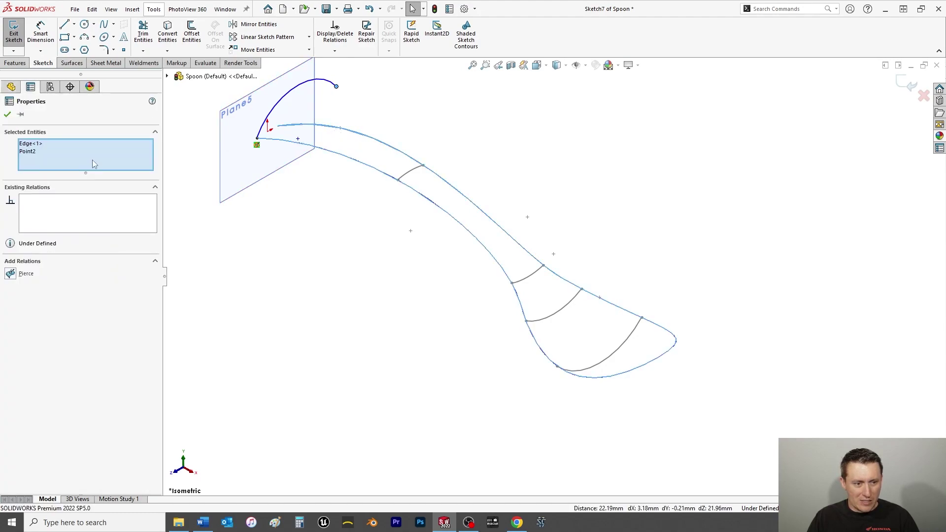
{"action": "left_click", "coordinate": [11, 274]}
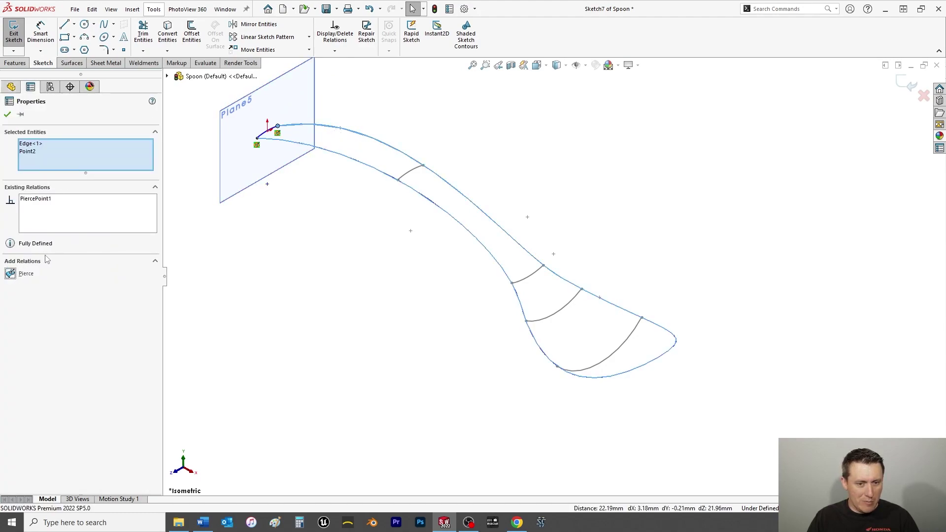
{"action": "left_click", "coordinate": [7, 114]}
Step: Dimension the radius of the handle-tip arc as 25 mm and exit the sketch
{"action": "left_click", "coordinate": [41, 28]}
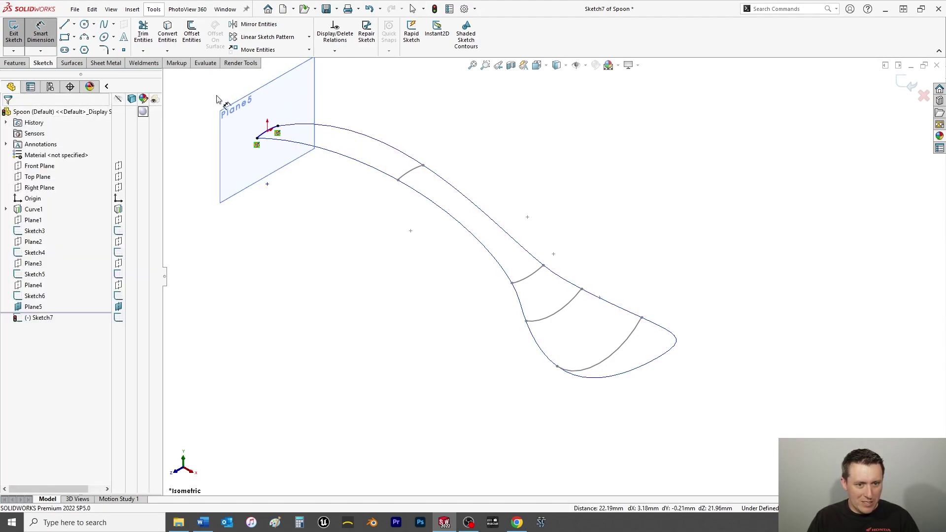
{"action": "left_click", "coordinate": [270, 130]}
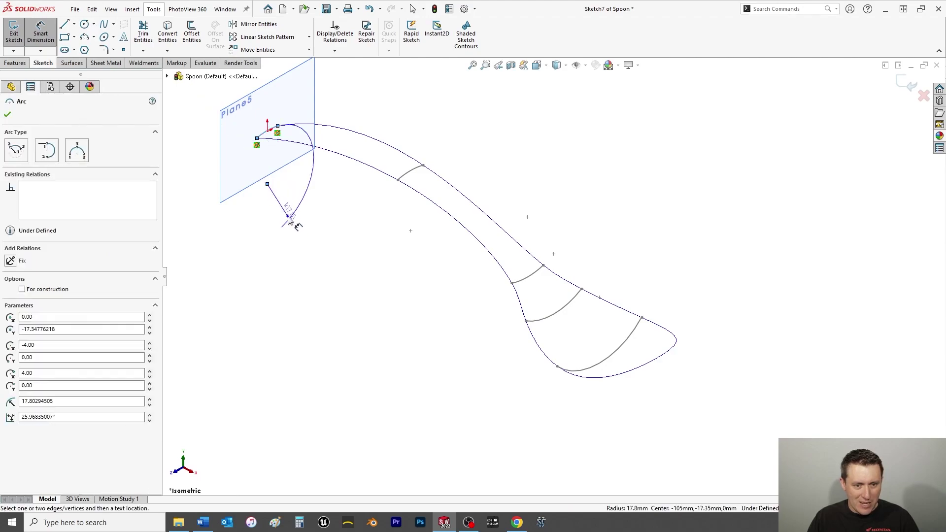
{"action": "left_click", "coordinate": [277, 258]}
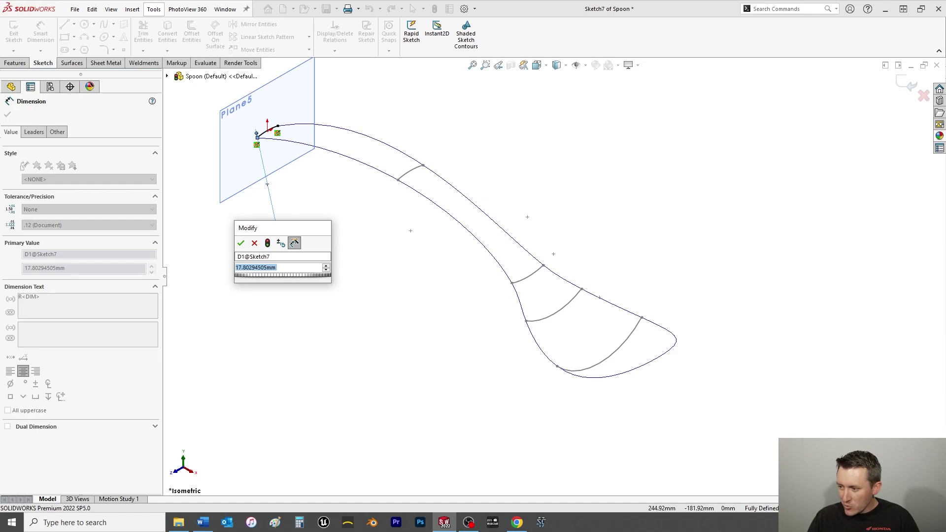
{"action": "type", "text": "25"}
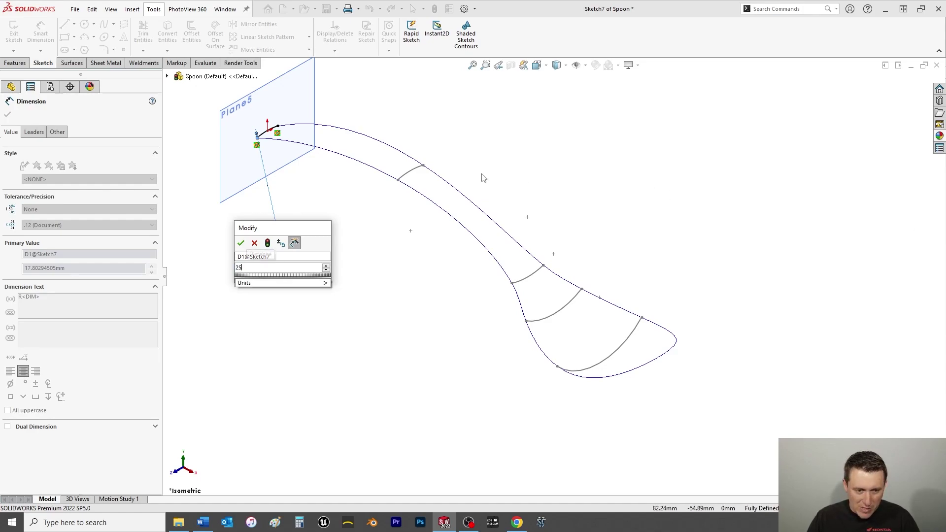
{"action": "left_click", "coordinate": [242, 243]}
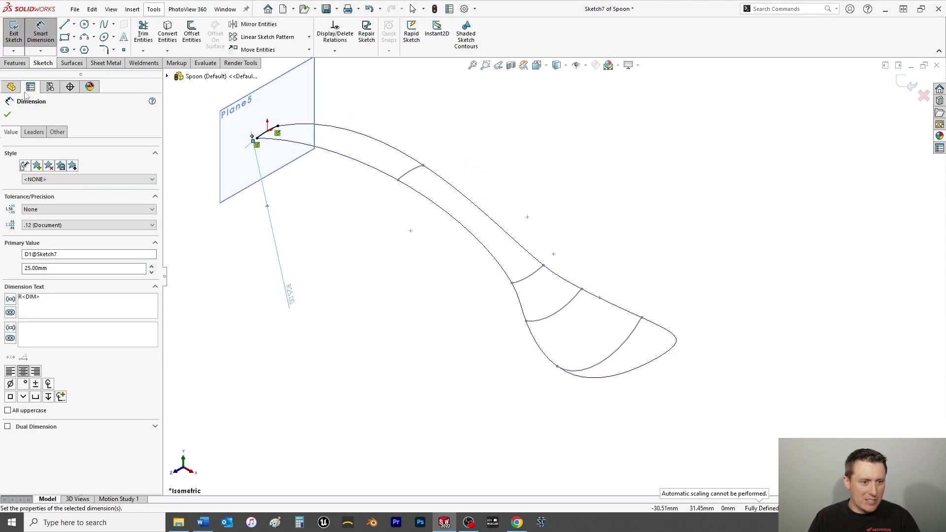
{"action": "left_click", "coordinate": [8, 115]}
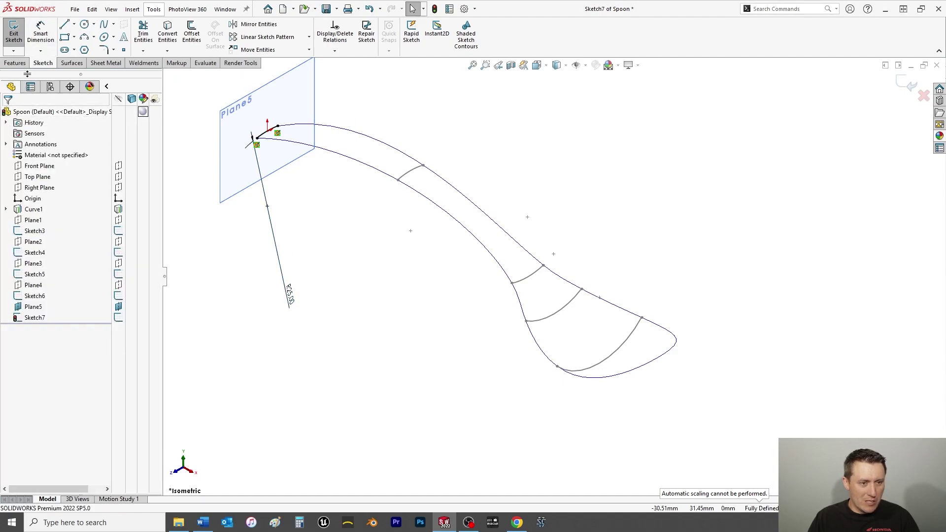
{"action": "left_click", "coordinate": [14, 35]}
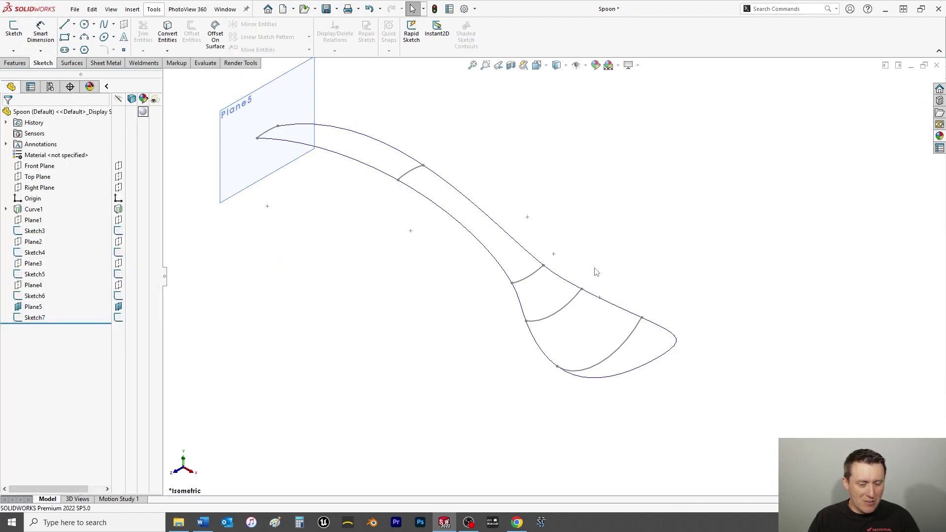
Step: Hide the handle-tip plane in the isometric view and save the spoon part
{"action": "key", "text": "space"}
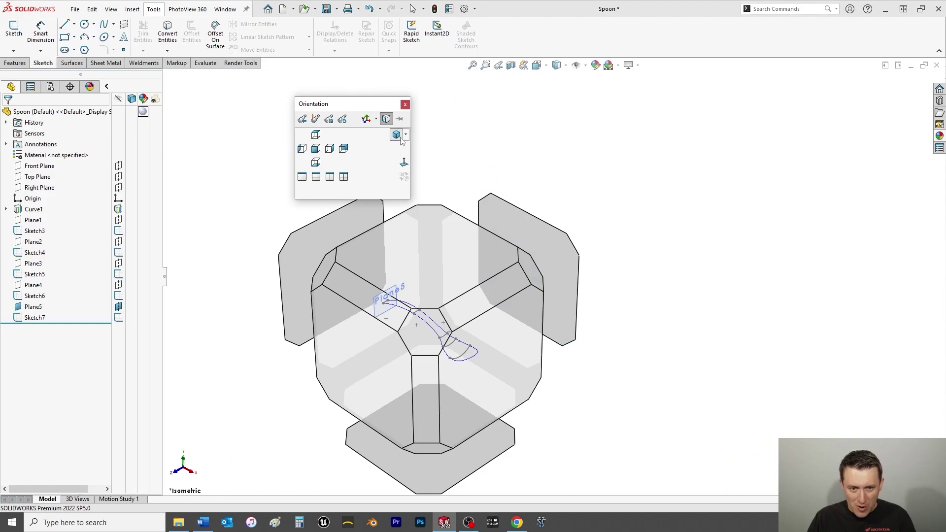
{"action": "left_click", "coordinate": [397, 135]}
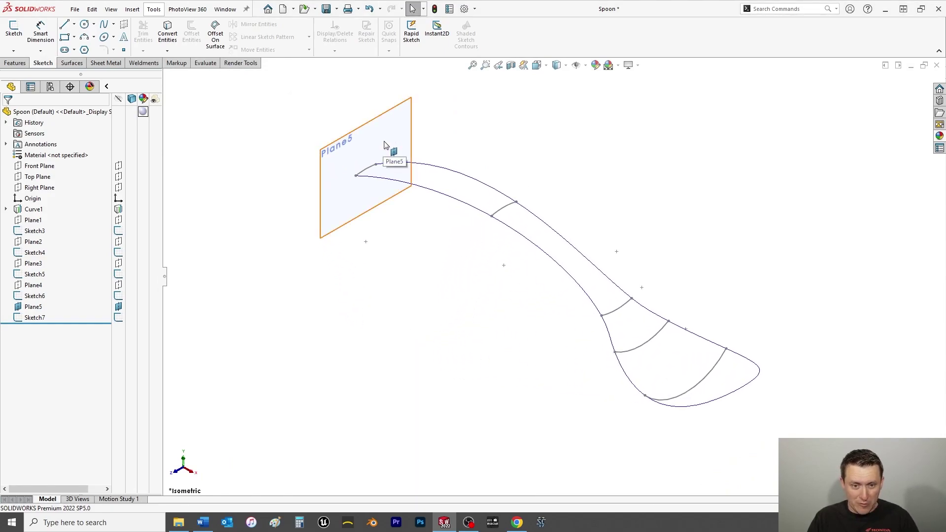
{"action": "right_click", "coordinate": [386, 145]}
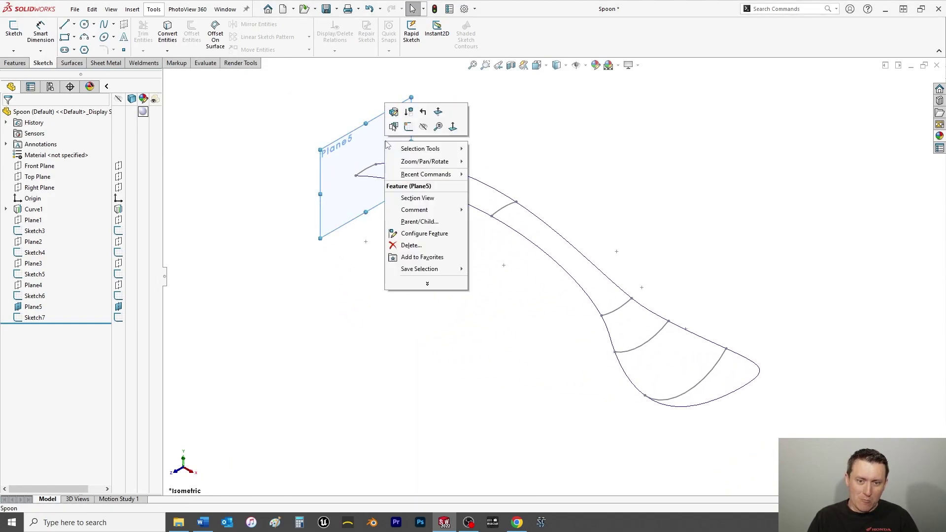
{"action": "left_click", "coordinate": [424, 127]}
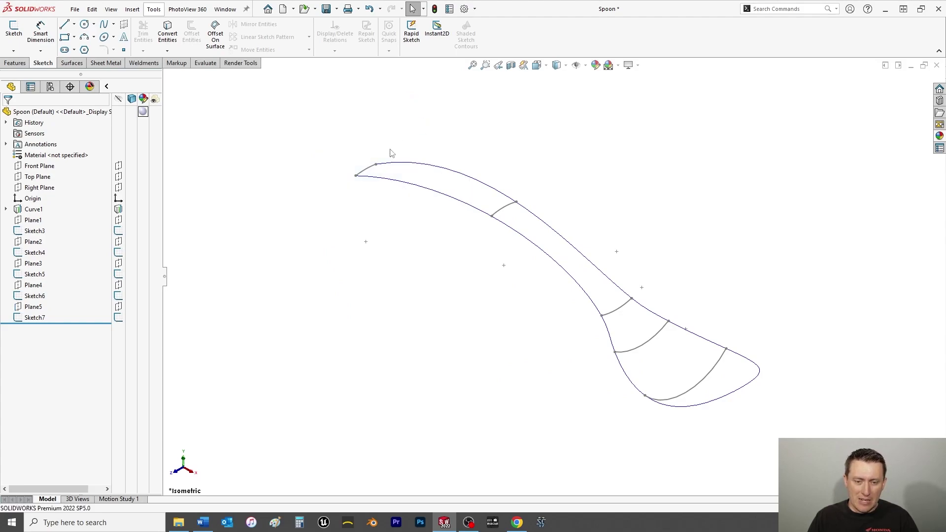
{"action": "key", "text": "ctrl+s"}
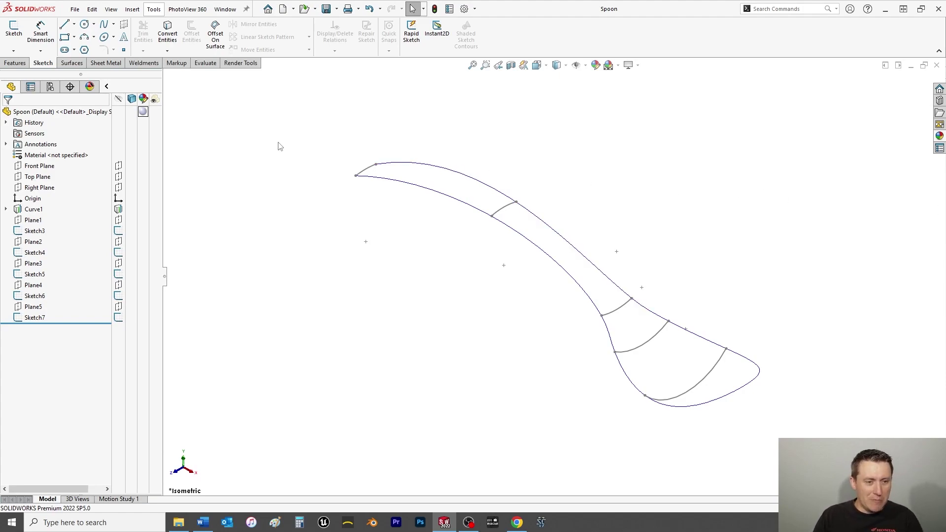
Step: Start a Filled Surface using the handle-tip arc Sketch7 and the outline Curve1 as the patch boundary, with Contact edge settings
{"action": "left_click", "coordinate": [72, 64]}
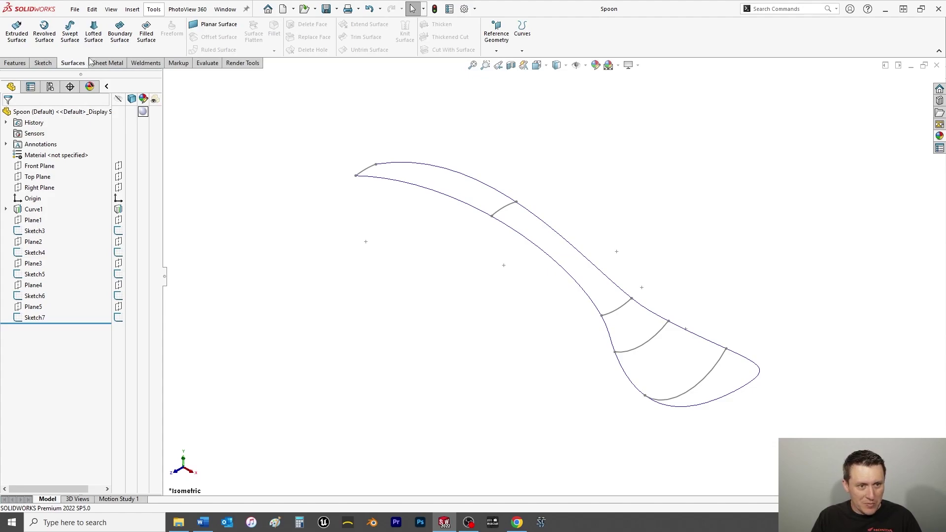
{"action": "left_click", "coordinate": [146, 35]}
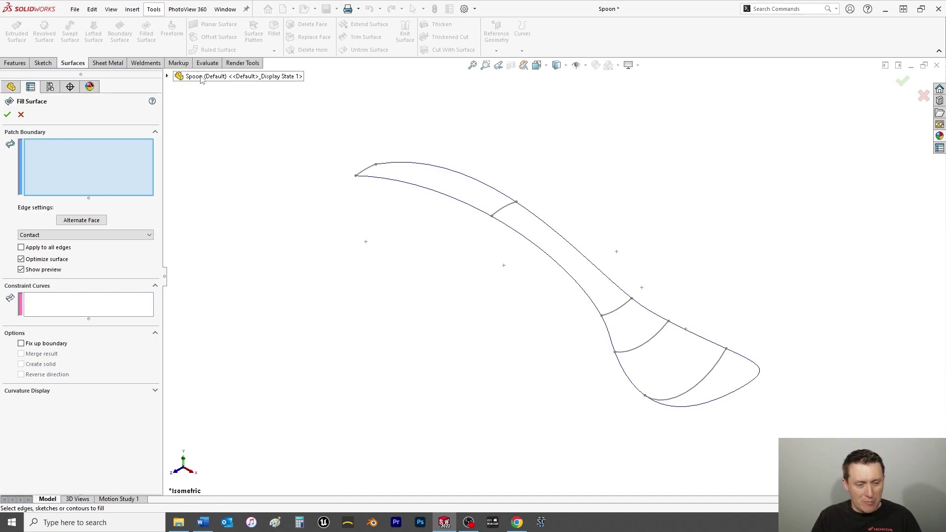
{"action": "left_click", "coordinate": [167, 76]}
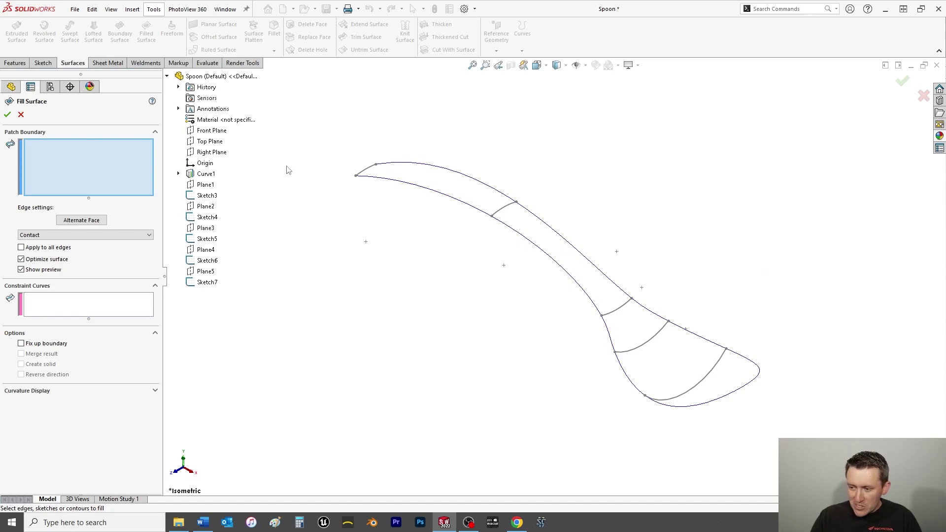
{"action": "left_click", "coordinate": [208, 283]}
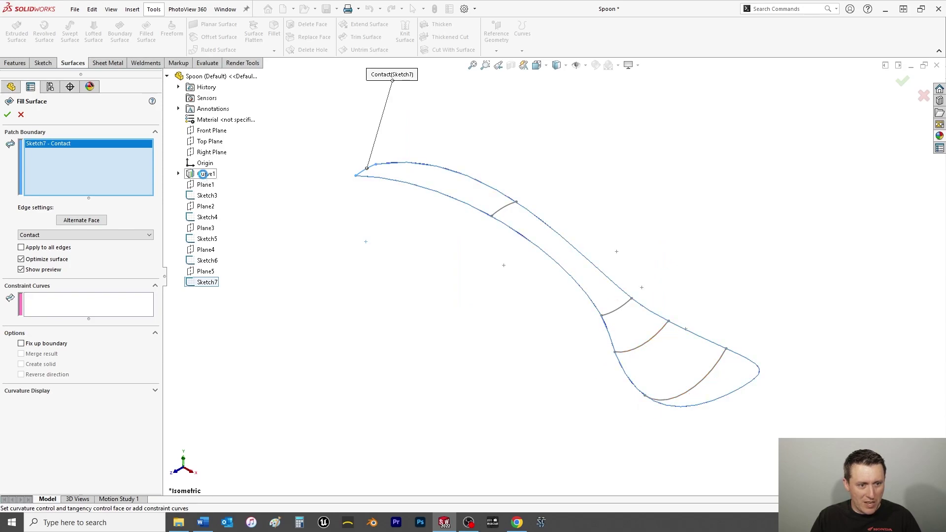
{"action": "left_click", "coordinate": [206, 175]}
{"action": "middle_click_drag", "start_coordinate": [602, 387], "coordinate": [558, 364]}
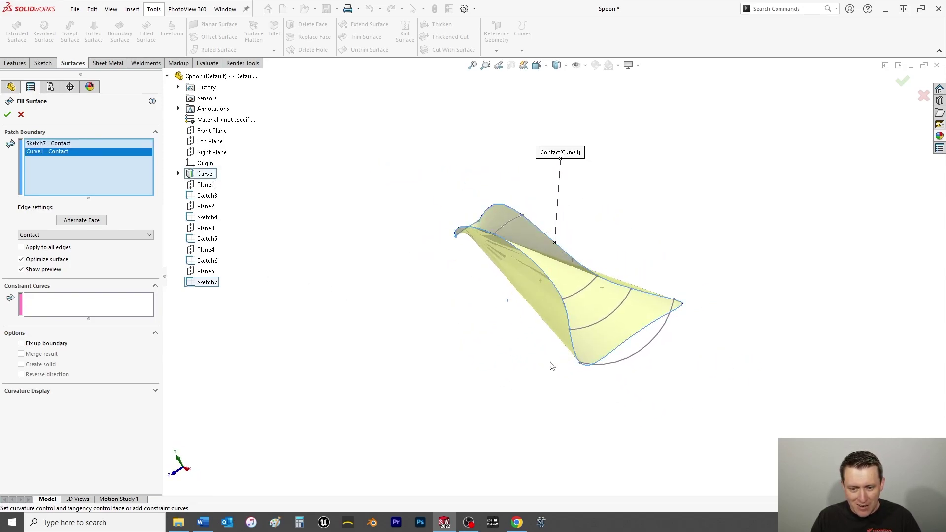
{"action": "key", "text": "space"}
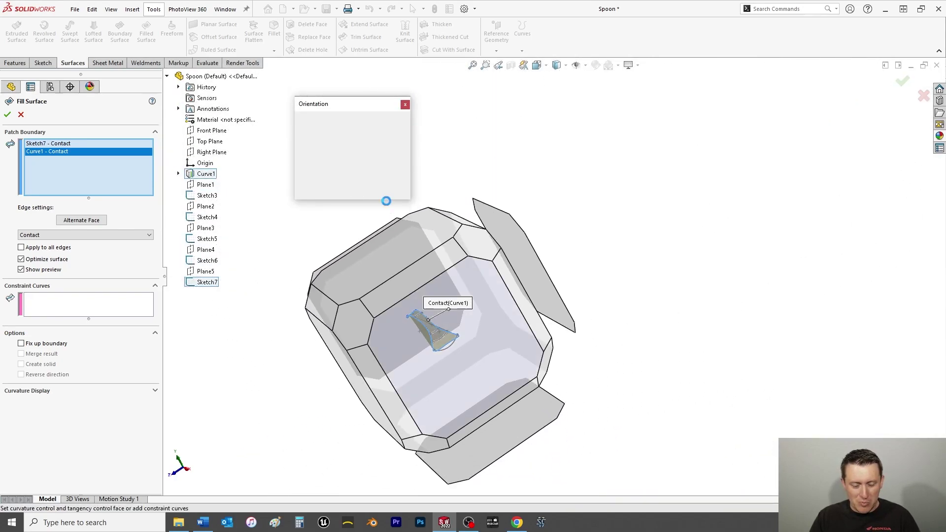
{"action": "key", "text": "Escape"}
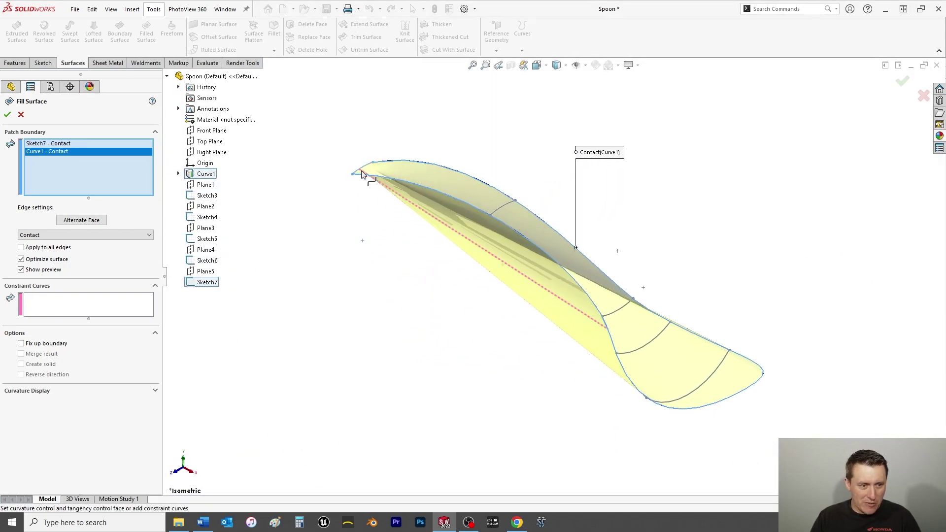
Step: Complete the filled surface with the cross-section arcs Sketch3, Sketch4, Sketch5 and Sketch6 as constraint curves, and save the part
{"action": "left_click", "coordinate": [72, 308]}
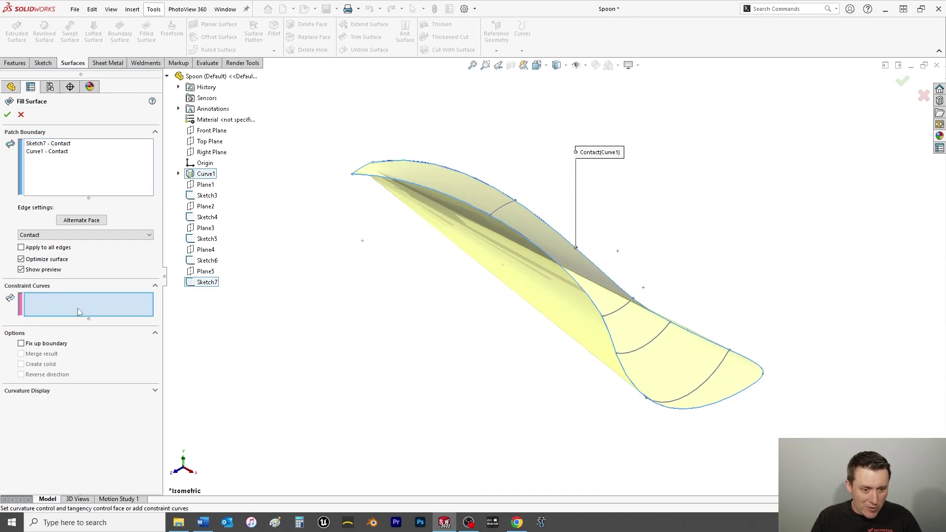
{"action": "left_click", "coordinate": [212, 261]}
{"action": "left_click", "coordinate": [204, 239]}
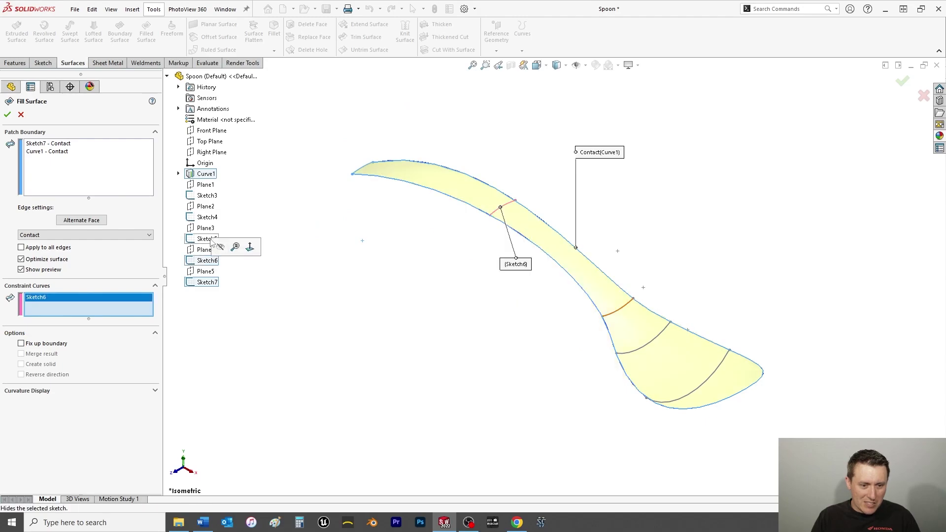
{"action": "left_click", "coordinate": [197, 218]}
{"action": "left_click", "coordinate": [198, 196]}
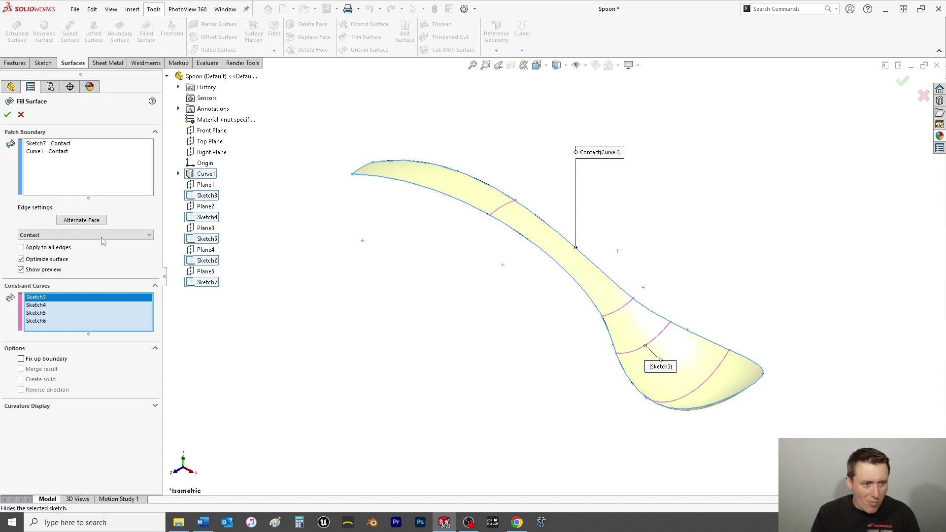
{"action": "left_click", "coordinate": [8, 115]}
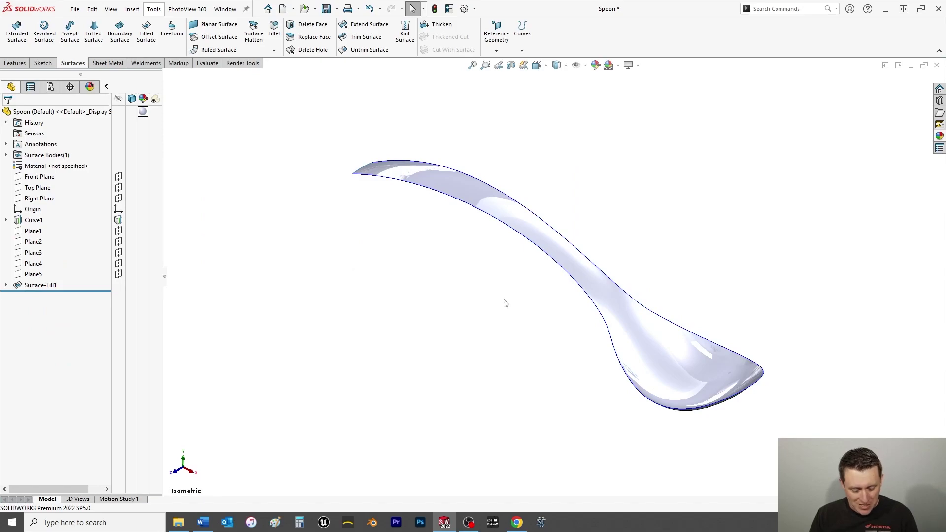
{"action": "scroll", "coordinate": [568, 321], "scroll_direction": "down", "scroll_amount": 3}
{"action": "scroll", "coordinate": [567, 320], "scroll_direction": "up", "scroll_amount": 2}
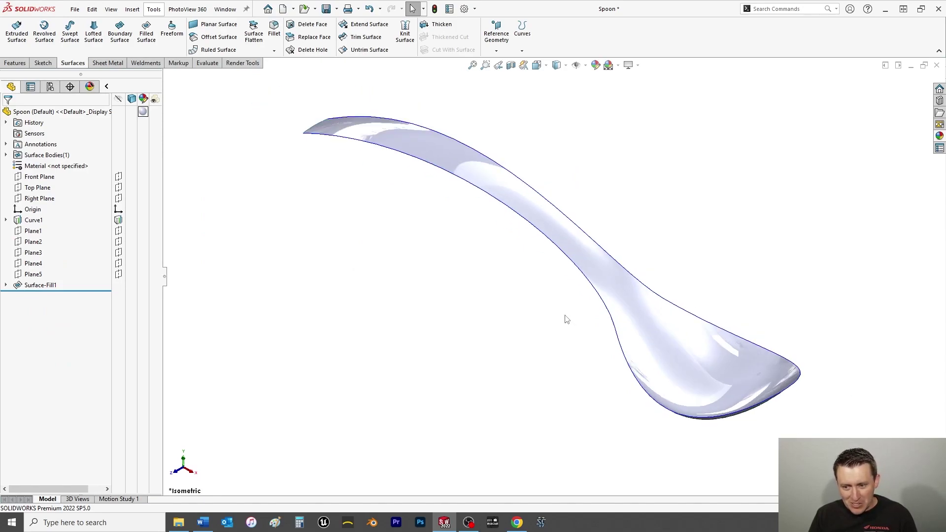
{"action": "key", "text": "ctrl+s"}
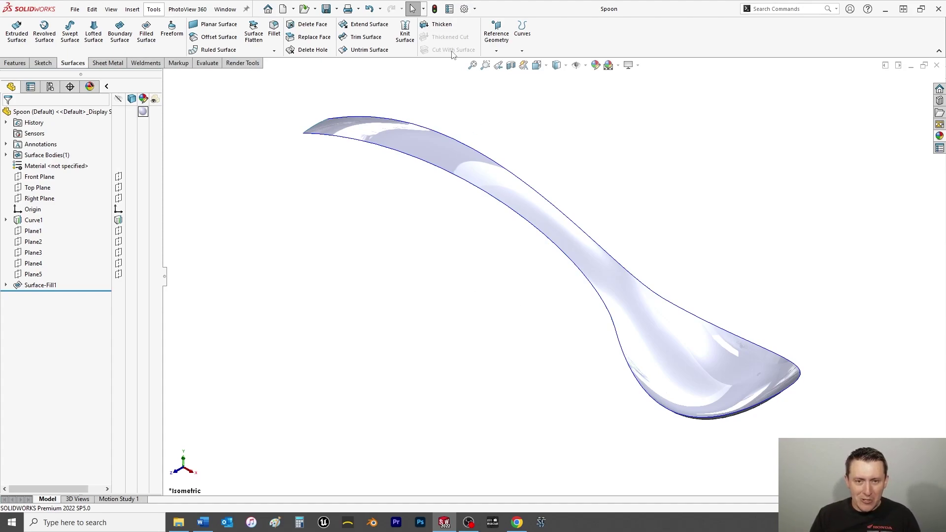
Step: Thicken the filled spoon surface by 0.75 mm on both sides and save the part
{"action": "left_click", "coordinate": [441, 26]}
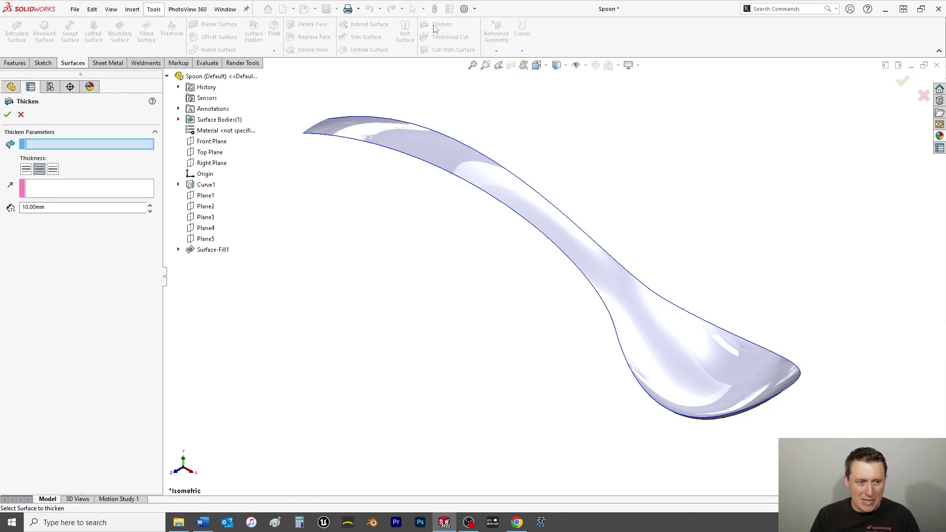
{"action": "left_click", "coordinate": [40, 170]}
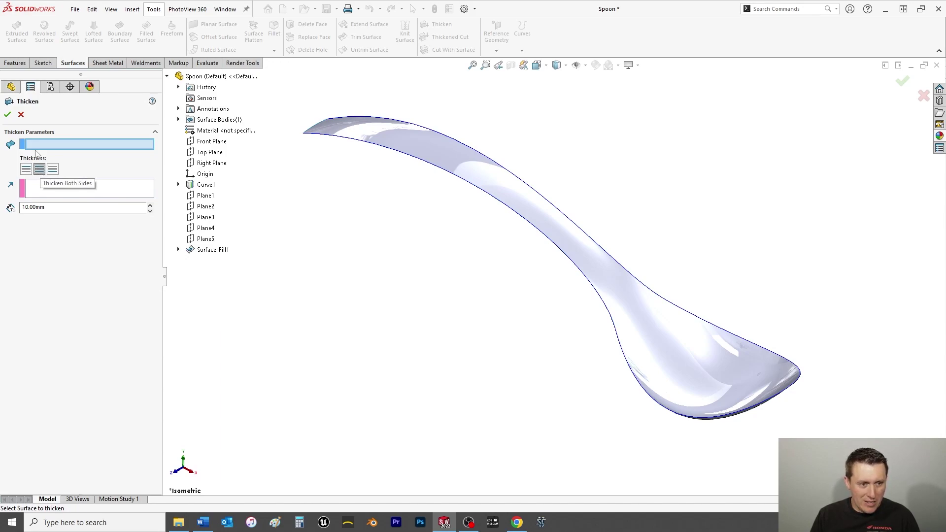
{"action": "type", "text": ".75"}
{"action": "key", "text": "Return"}
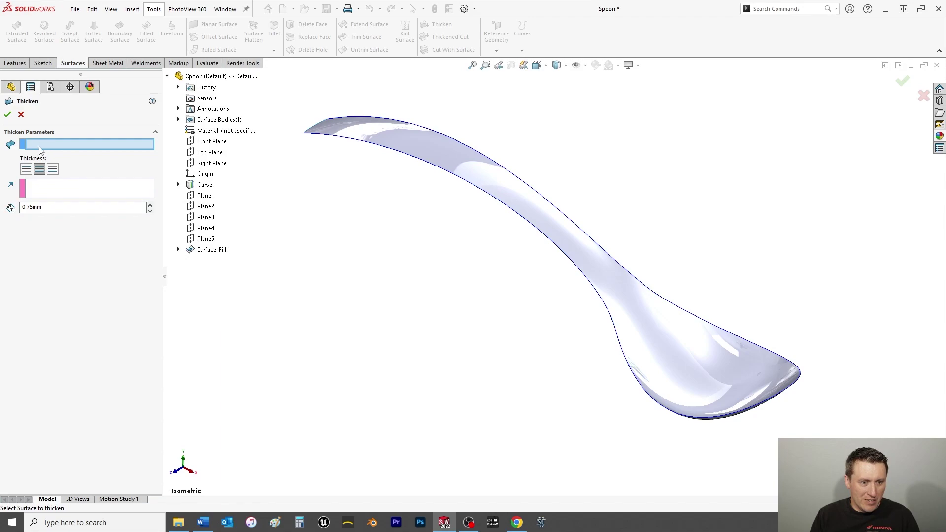
{"action": "left_click", "coordinate": [460, 166]}
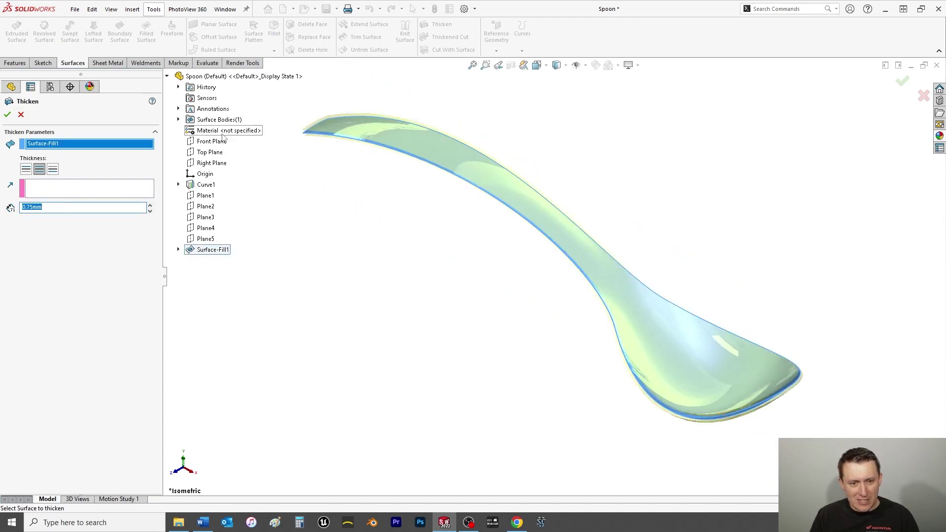
{"action": "left_click", "coordinate": [7, 115]}
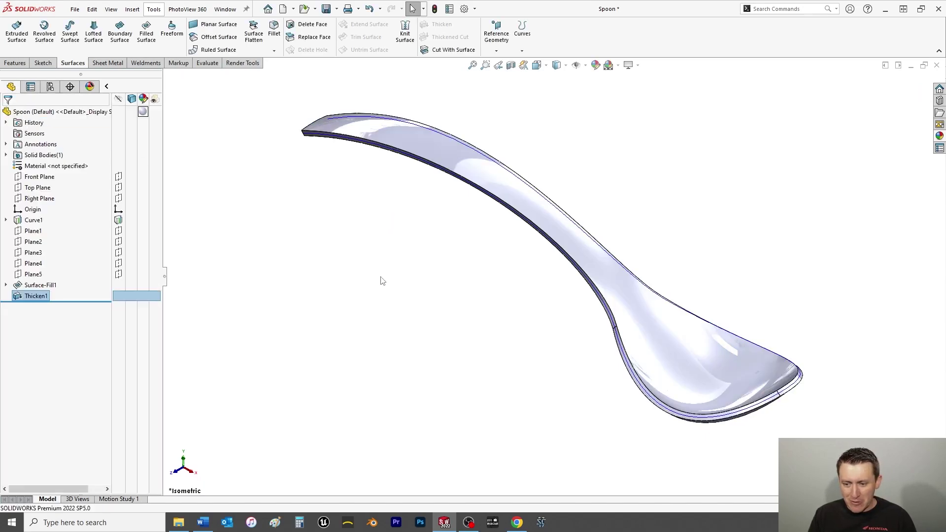
{"action": "key", "text": "ctrl+s"}
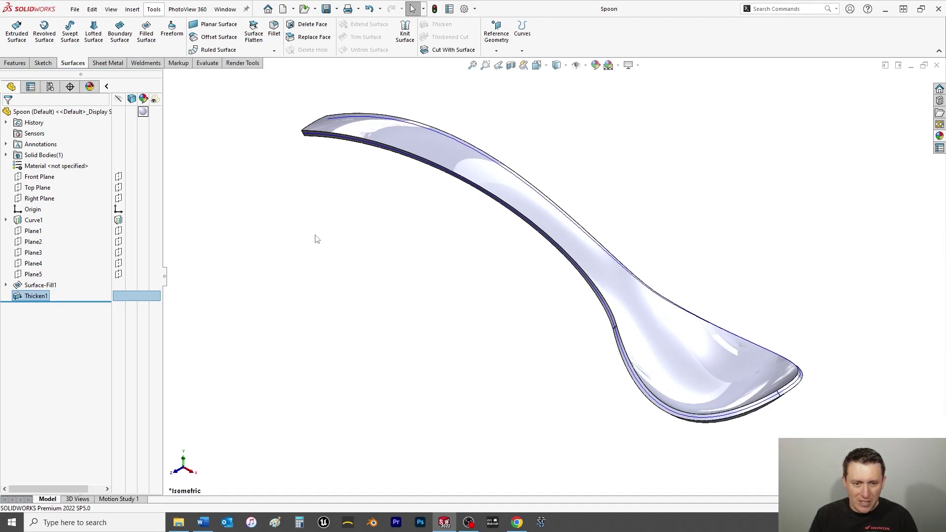
Step: Hide the projected outline curve that still shows on the thickened spoon
{"action": "middle_click_drag", "start_coordinate": [319, 234], "coordinate": [401, 139]}
{"action": "scroll", "coordinate": [419, 158], "scroll_direction": "up", "scroll_amount": 5}
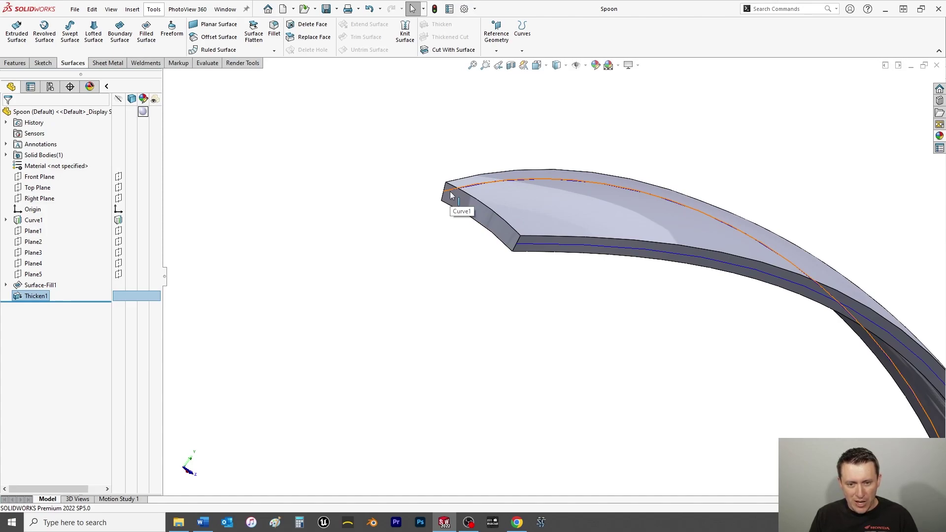
{"action": "right_click", "coordinate": [450, 193]}
{"action": "left_click", "coordinate": [474, 182]}
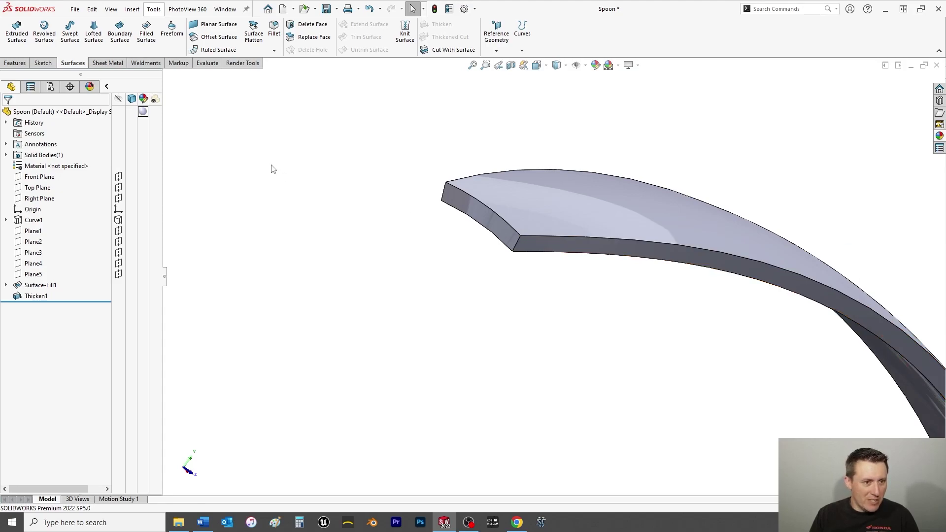
Step: Fillet the two short corner edges at the end of the handle with a 2 mm radius
{"action": "left_click", "coordinate": [14, 63]}
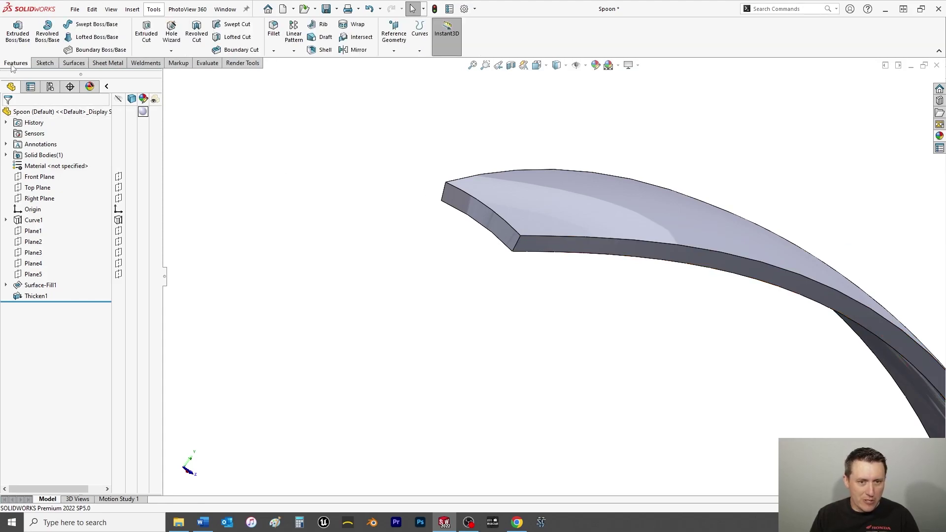
{"action": "left_click", "coordinate": [274, 34]}
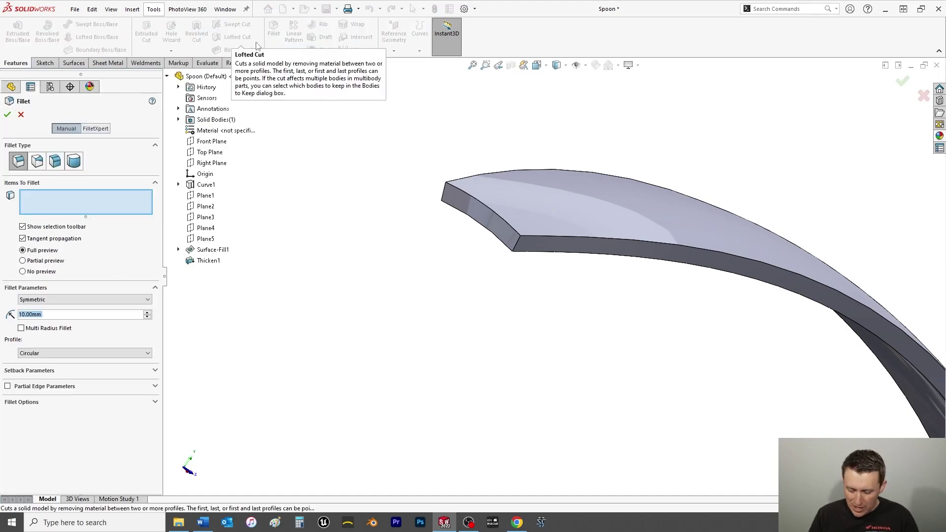
{"action": "type", "text": "2"}
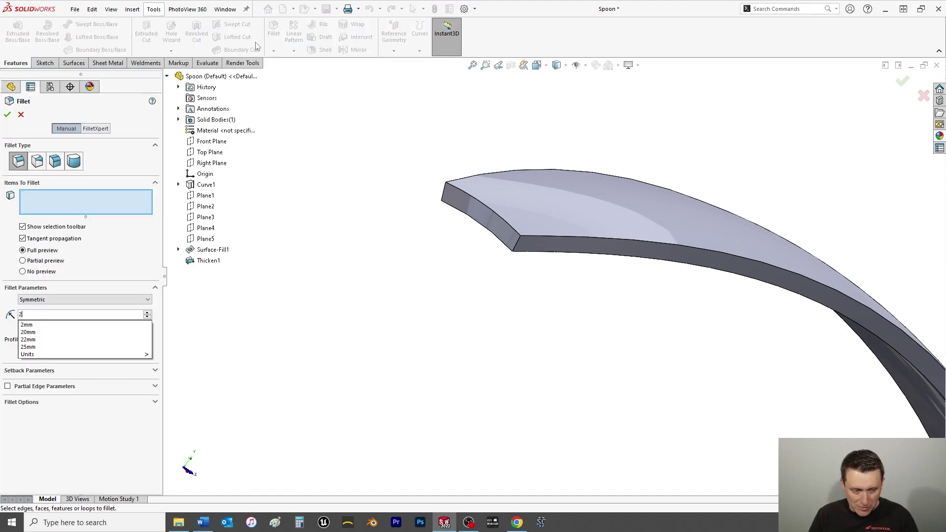
{"action": "key", "text": "Return"}
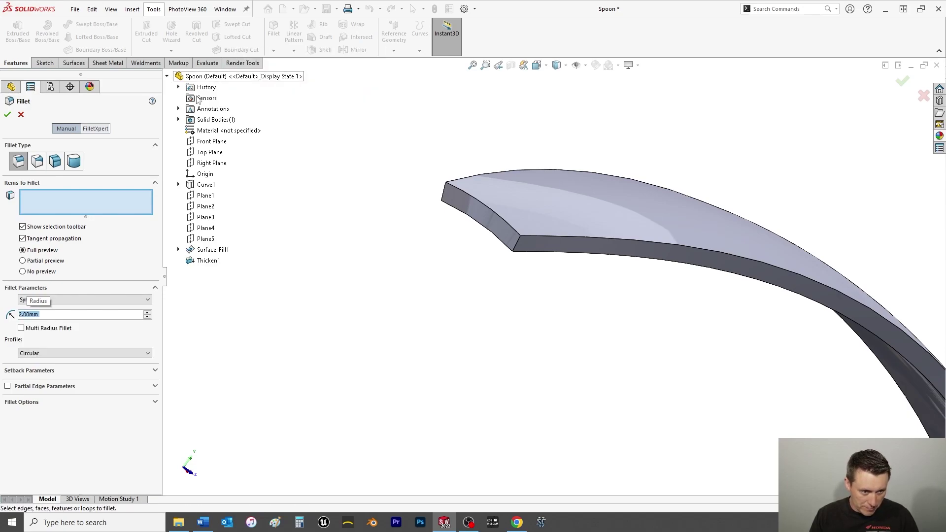
{"action": "left_click", "coordinate": [516, 249]}
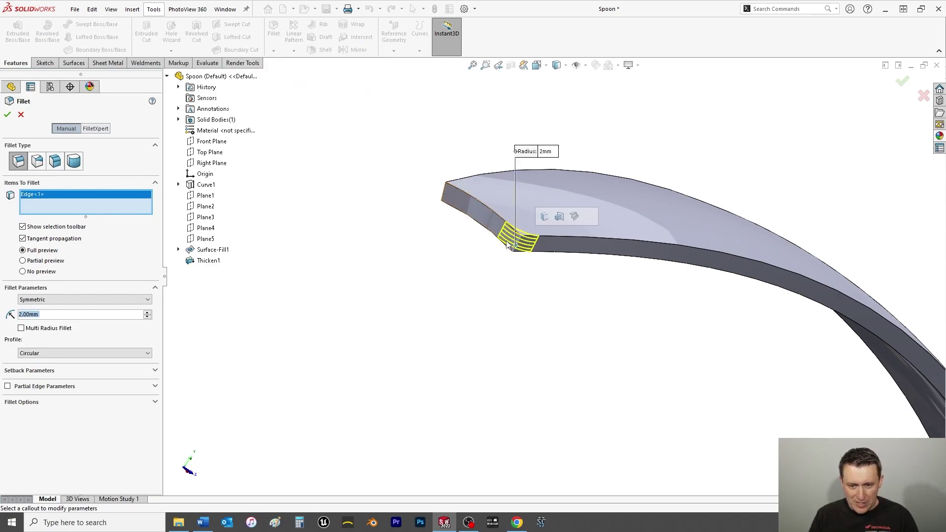
{"action": "left_click", "coordinate": [444, 194]}
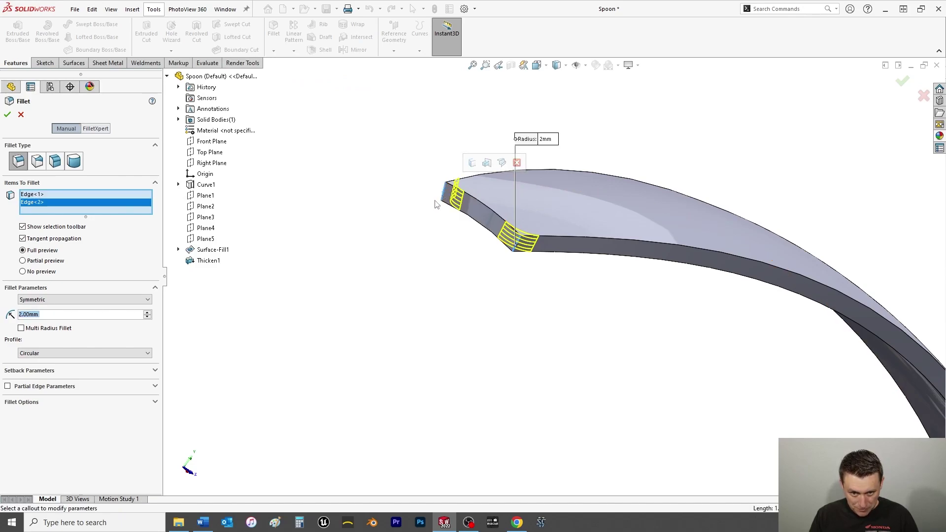
{"action": "left_click", "coordinate": [7, 115]}
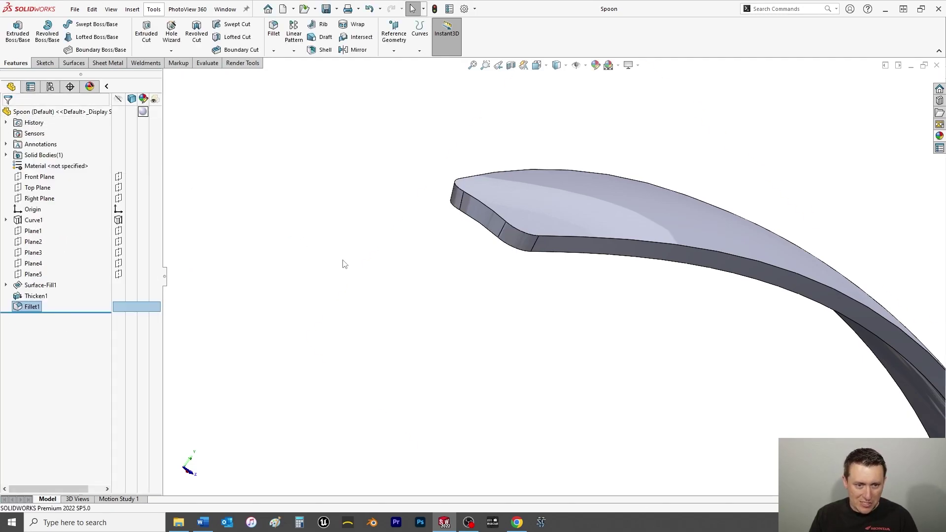
Step: Fillet the narrow side face running around the spoon with a 0.75 mm radius, rounding both rim edges
{"action": "key", "text": "space"}
{"action": "left_click", "coordinate": [396, 135]}
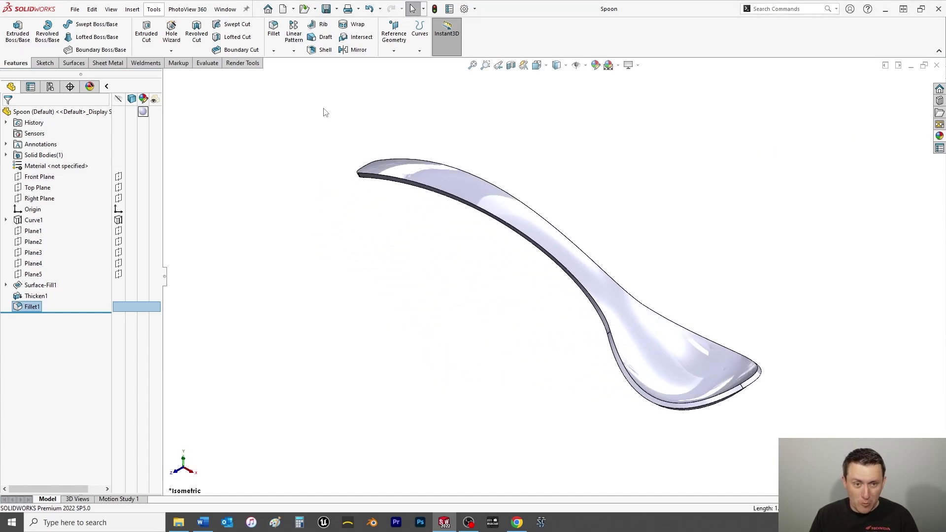
{"action": "left_click", "coordinate": [275, 35]}
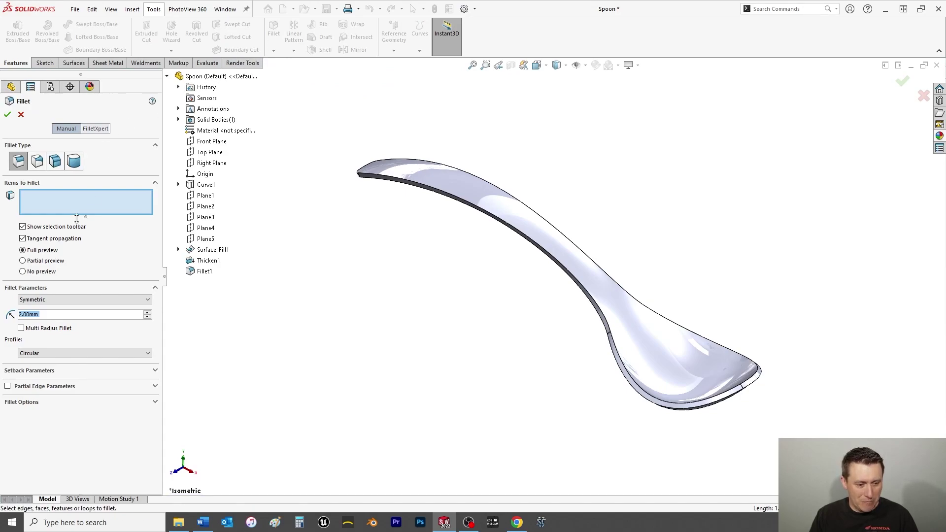
{"action": "type", "text": ".75"}
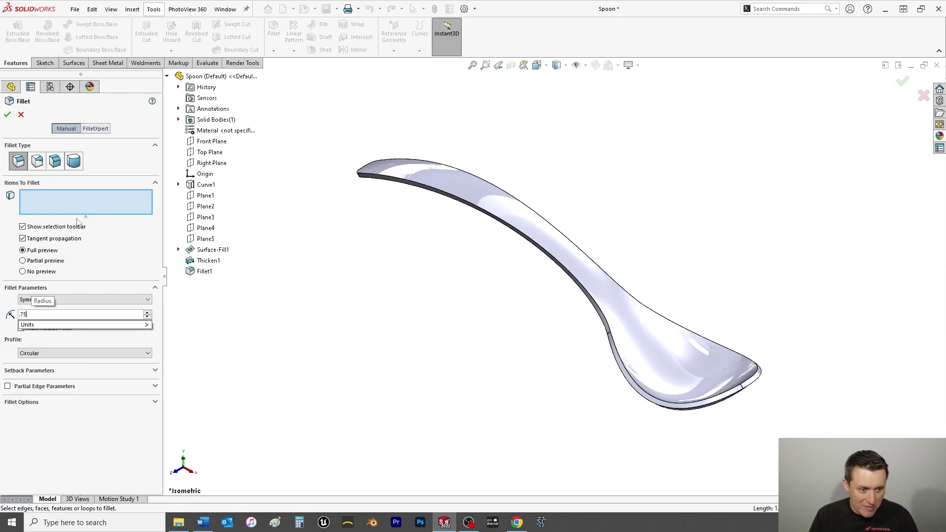
{"action": "key", "text": "Return"}
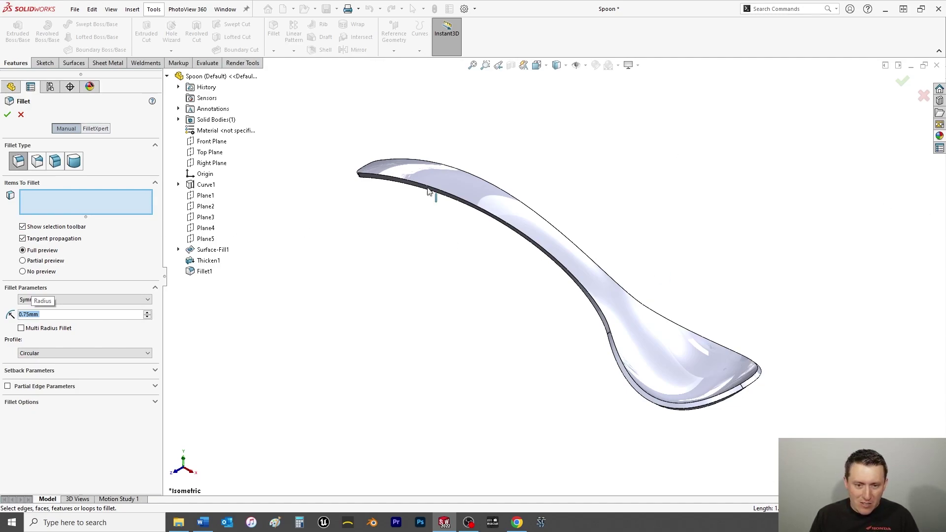
{"action": "scroll", "coordinate": [424, 197], "scroll_direction": "down", "scroll_amount": 5}
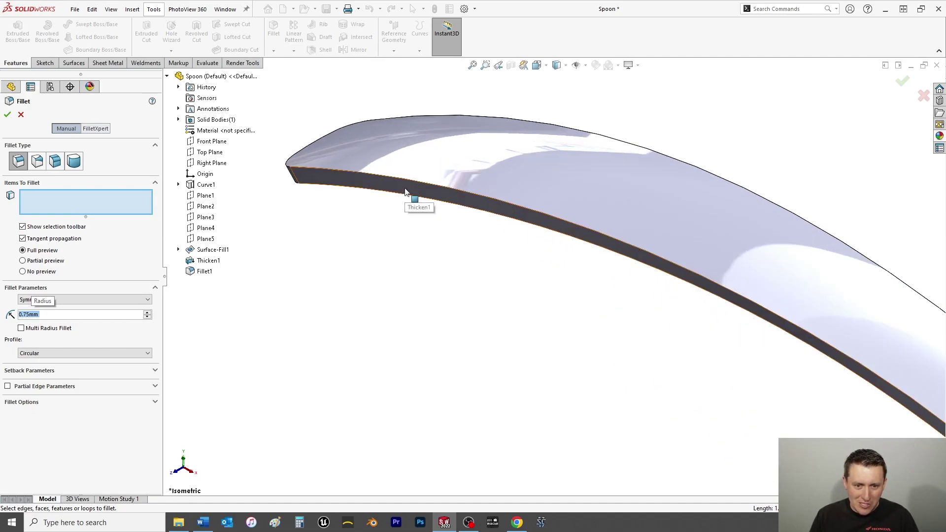
{"action": "left_click", "coordinate": [406, 192]}
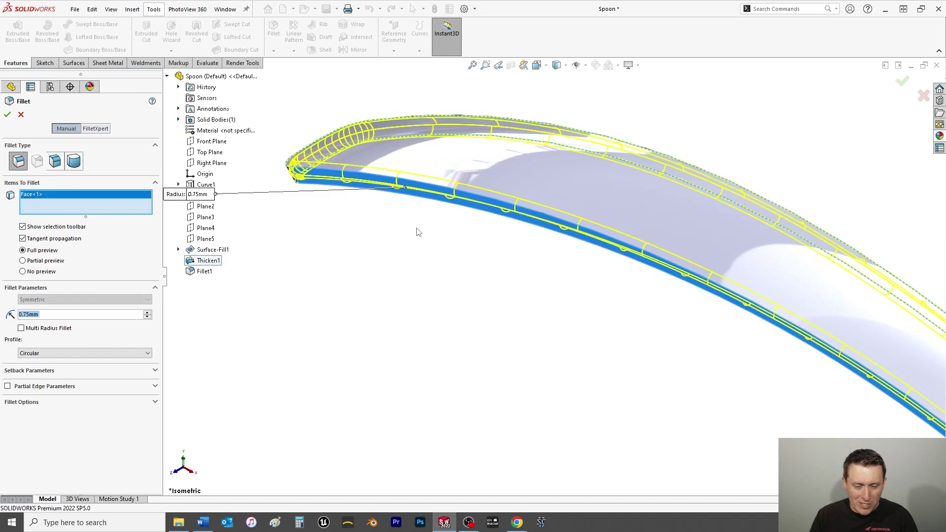
{"action": "scroll", "coordinate": [434, 283], "scroll_direction": "up", "scroll_amount": 6}
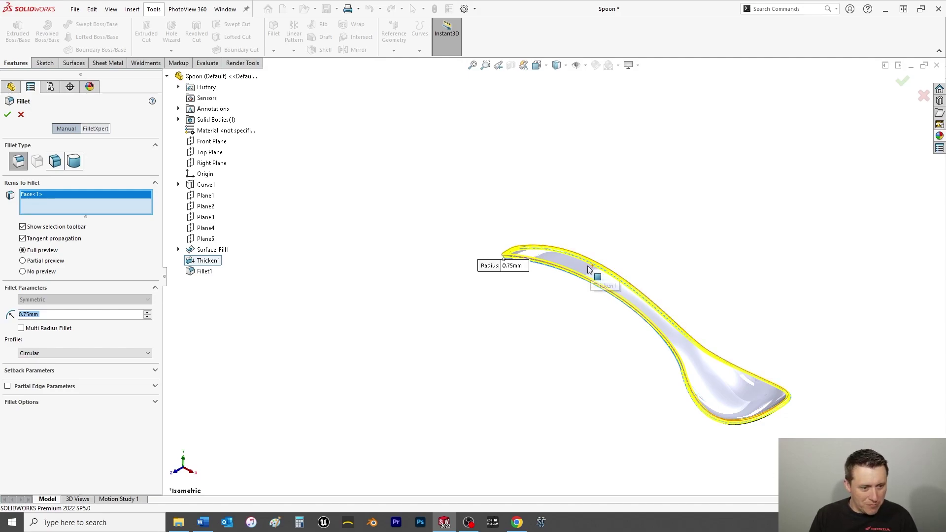
{"action": "left_click", "coordinate": [8, 114]}
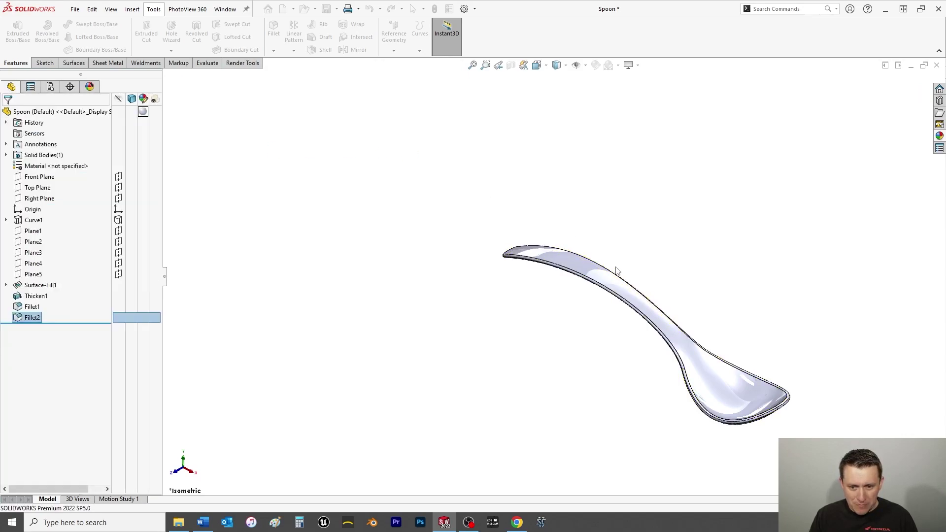
{"action": "middle_click_drag", "start_coordinate": [623, 343], "coordinate": [589, 334]}
{"action": "scroll", "coordinate": [562, 296], "scroll_direction": "down", "scroll_amount": 5}
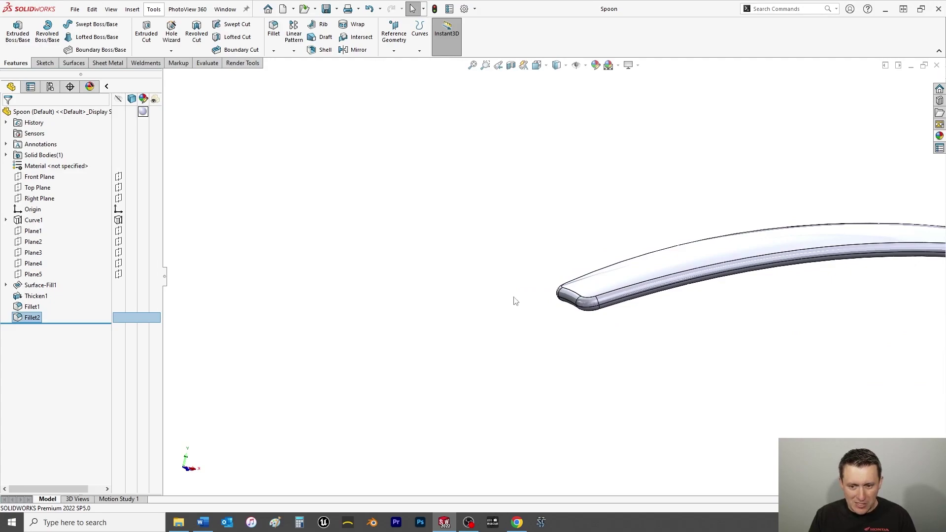
Step: Start a Move/Copy Body feature for the spoon with its rotation settings expanded
{"action": "key", "text": "space"}
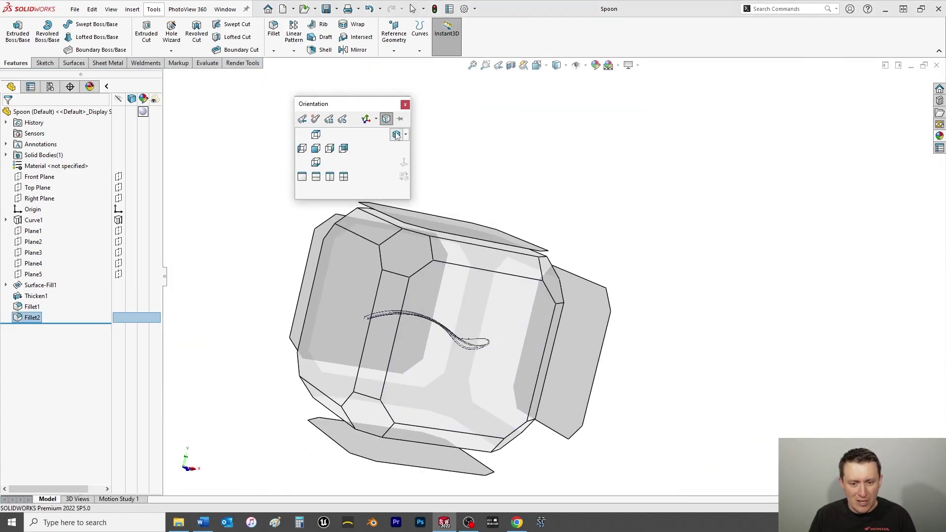
{"action": "left_click", "coordinate": [394, 134]}
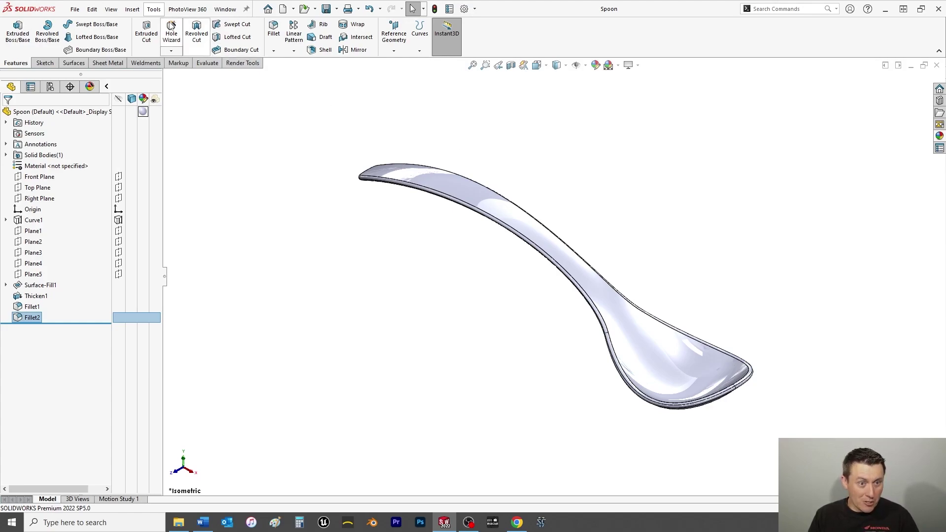
{"action": "left_click", "coordinate": [132, 9]}
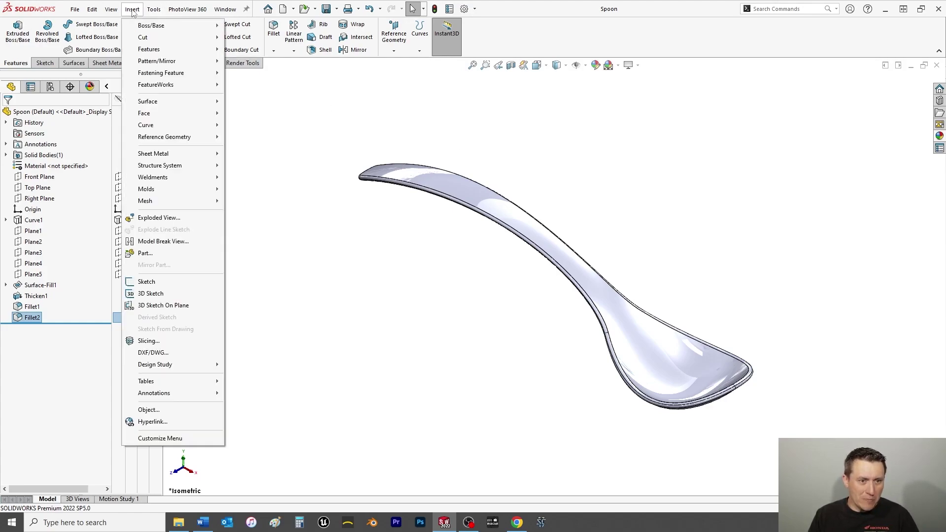
{"action": "mouse_move", "coordinate": [164, 50]}
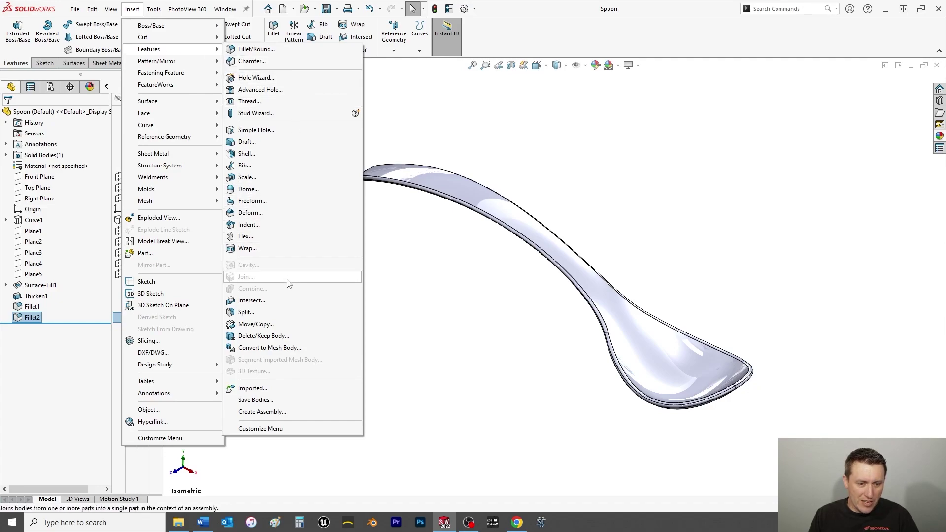
{"action": "left_click", "coordinate": [273, 325]}
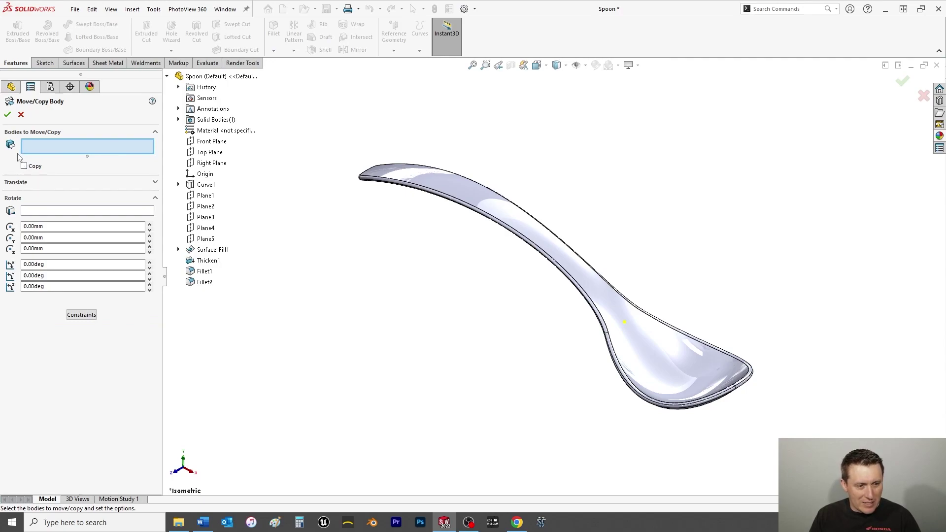
{"action": "left_click", "coordinate": [155, 198]}
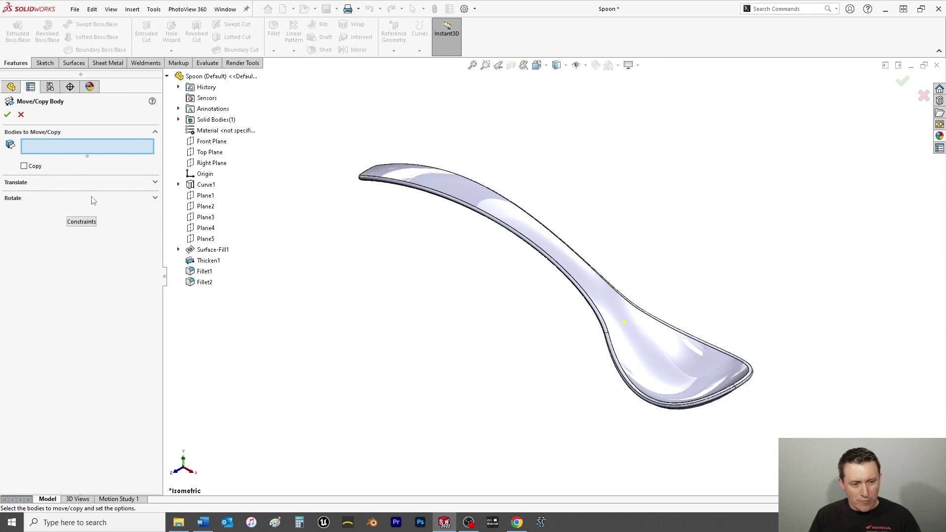
{"action": "left_click", "coordinate": [156, 199]}
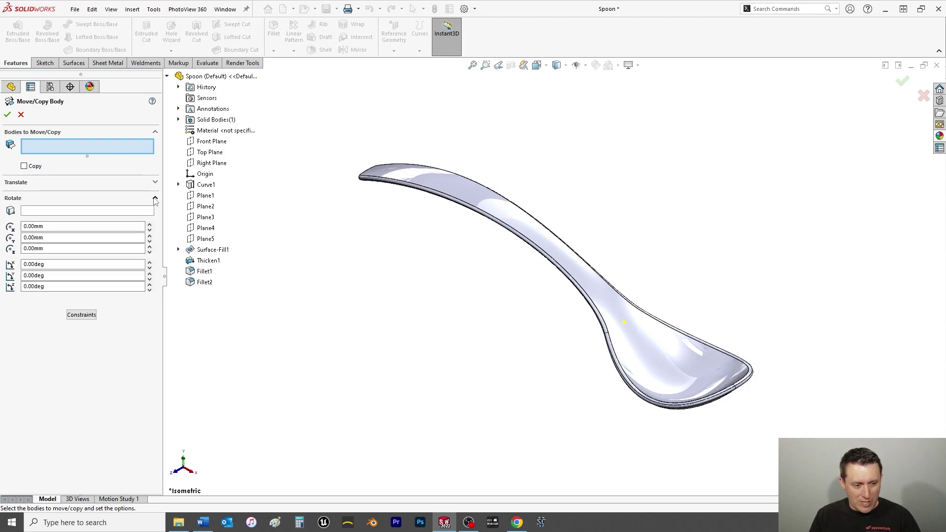
{"action": "left_click", "coordinate": [63, 287]}
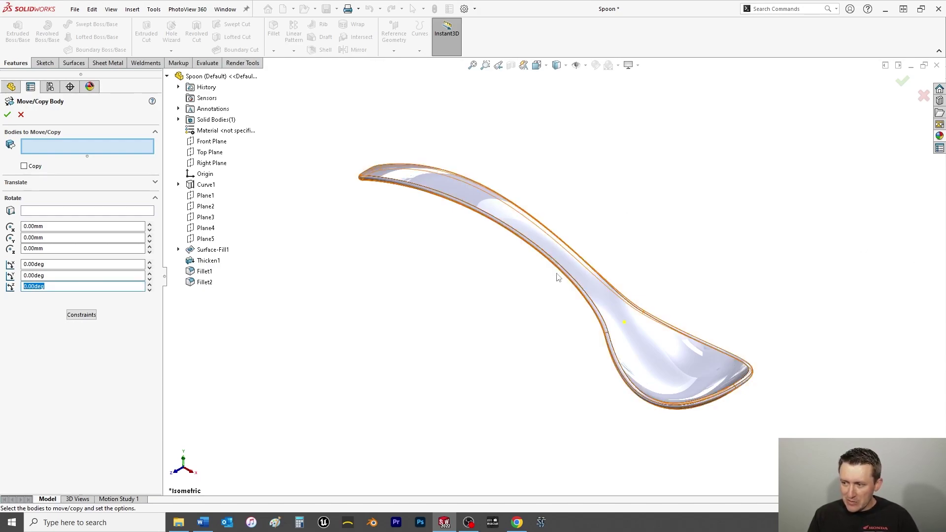
{"action": "type", "text": "6.75"}
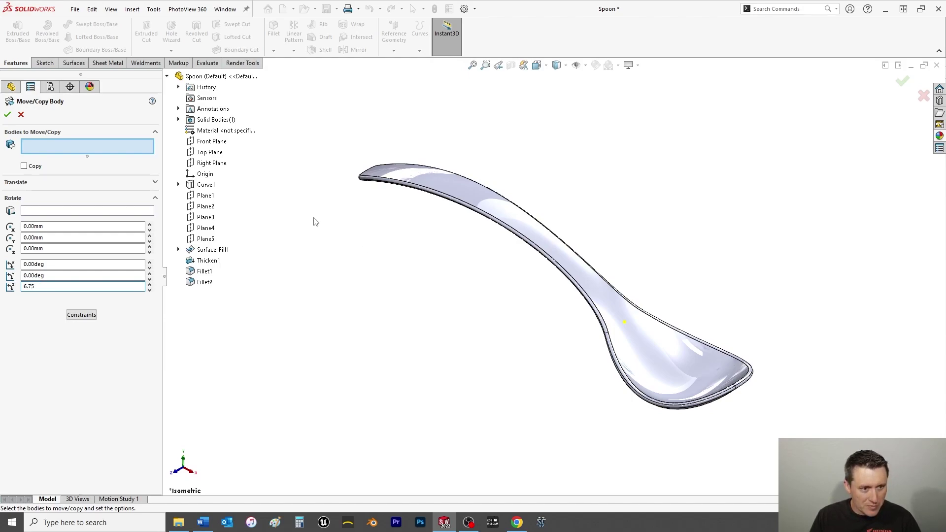
{"action": "key", "text": "Return"}
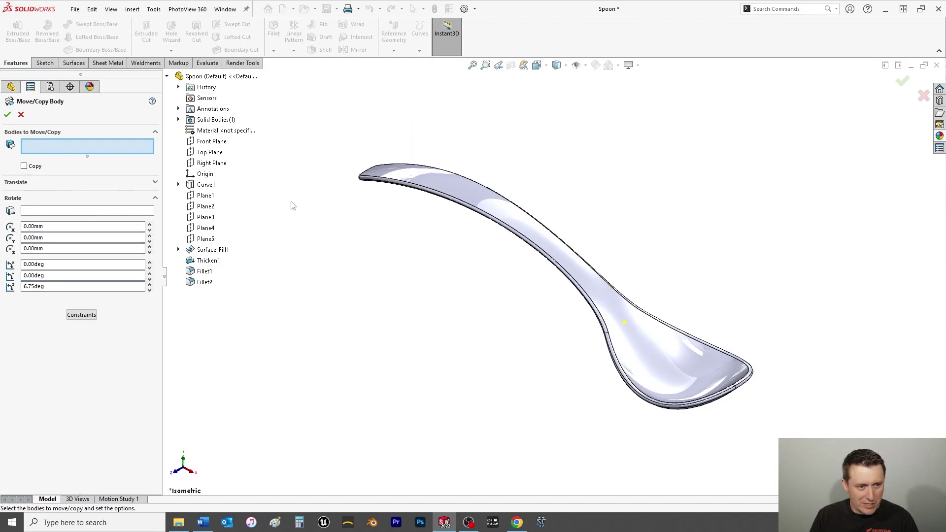
Step: Select the spoon body and rotate it 6.75 degrees about the Y axis without copying it
{"action": "left_click", "coordinate": [454, 185]}
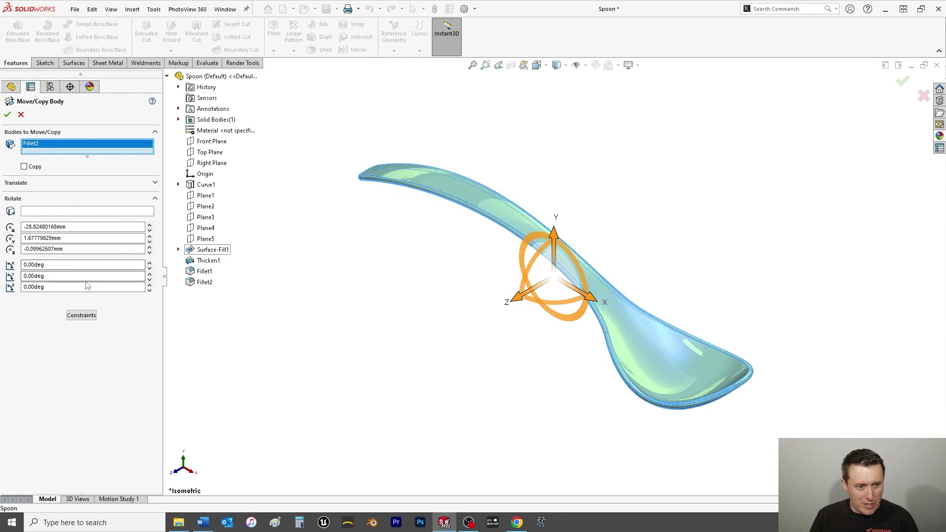
{"action": "left_click", "coordinate": [65, 276]}
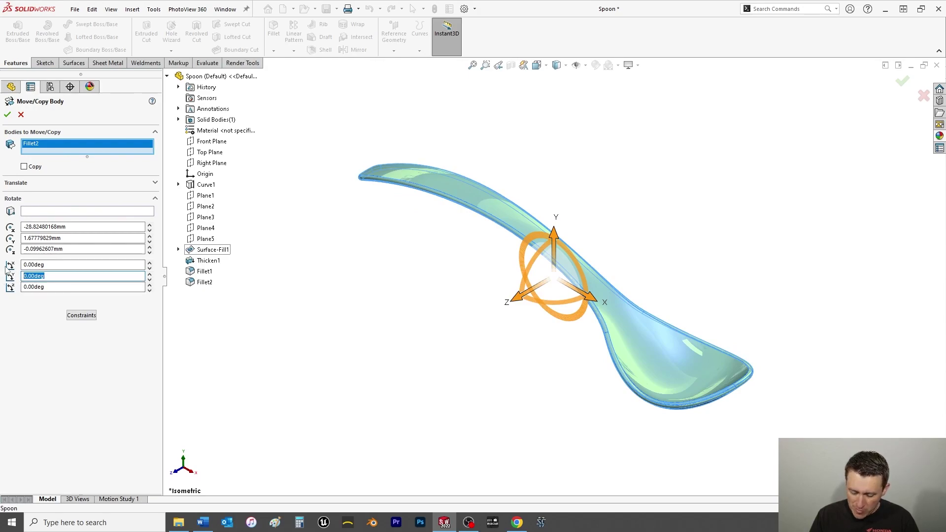
{"action": "type", "text": "-1.75"}
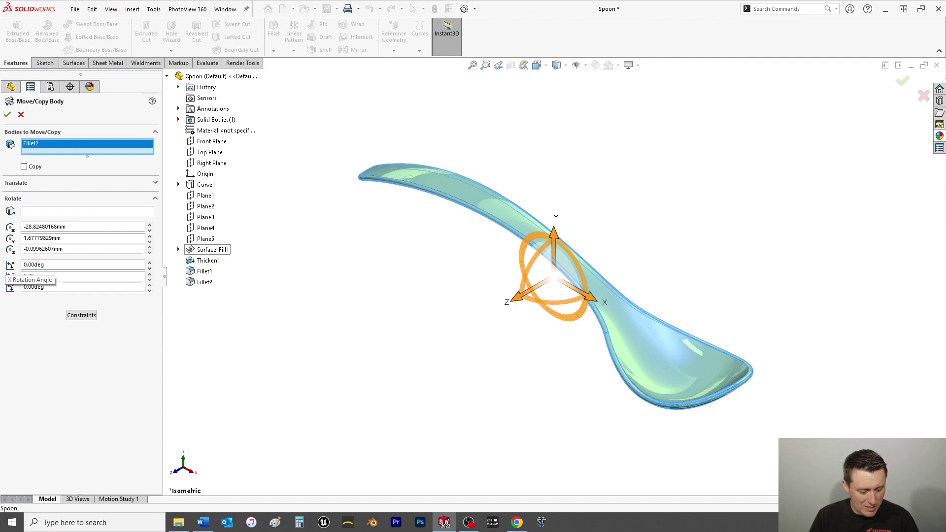
{"action": "key", "text": "Tab"}
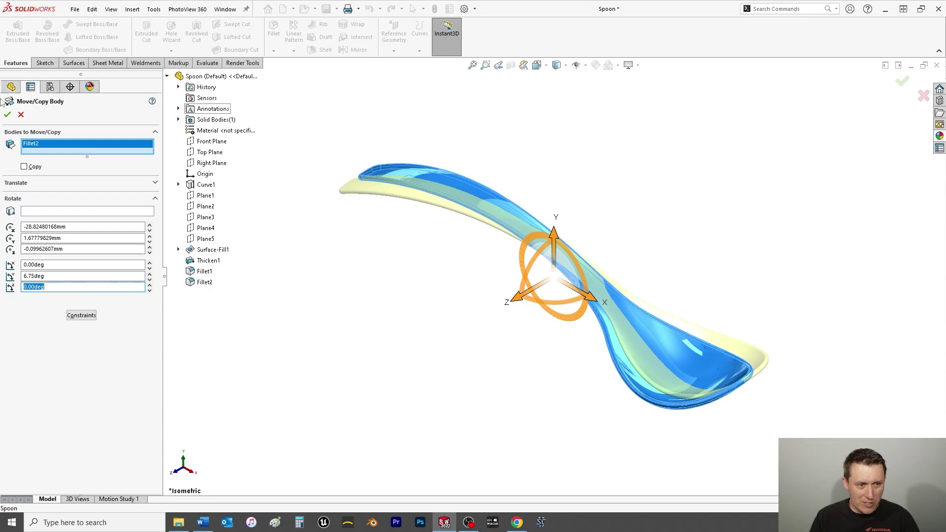
{"action": "left_click", "coordinate": [8, 115]}
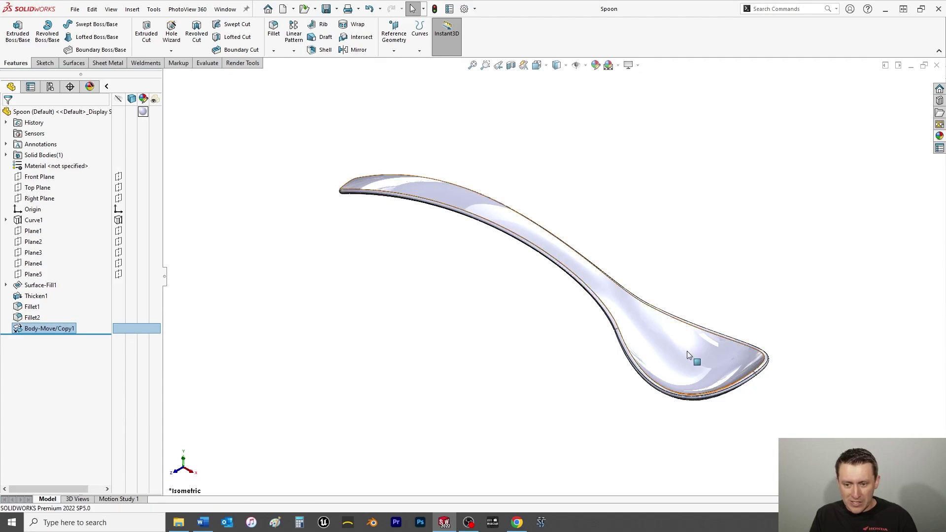
{"action": "scroll", "coordinate": [690, 347], "scroll_direction": "down", "scroll_amount": 5}
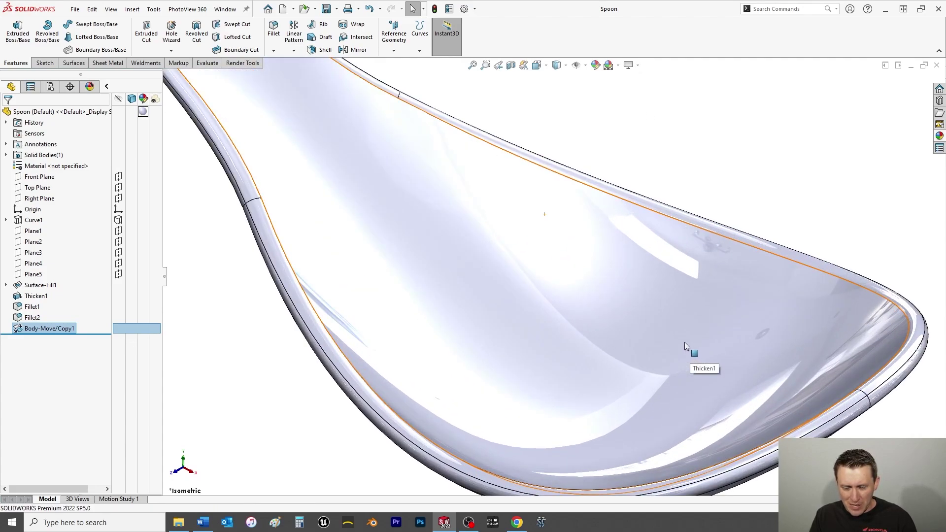
{"action": "scroll", "coordinate": [685, 342], "scroll_direction": "up", "scroll_amount": 5}
{"action": "scroll", "coordinate": [363, 147], "scroll_direction": "down", "scroll_amount": 3}
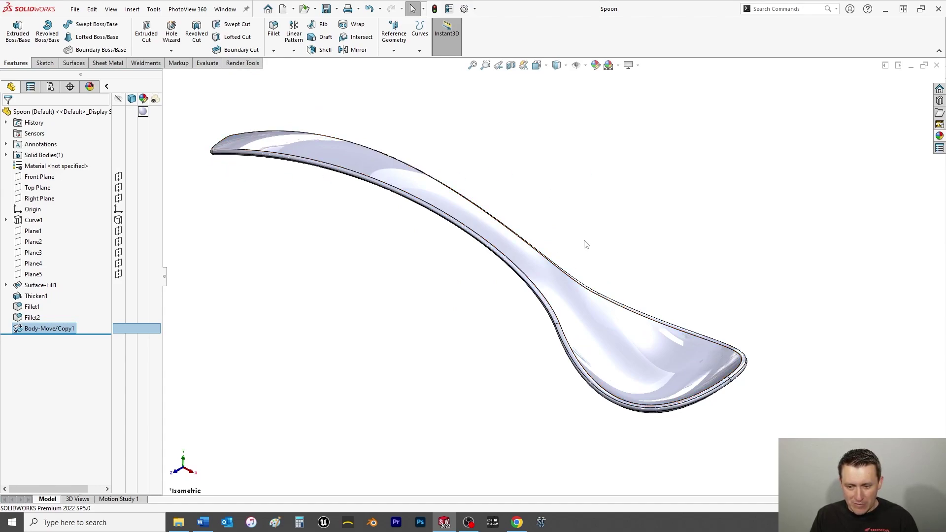
{"action": "left_click", "coordinate": [638, 65]}
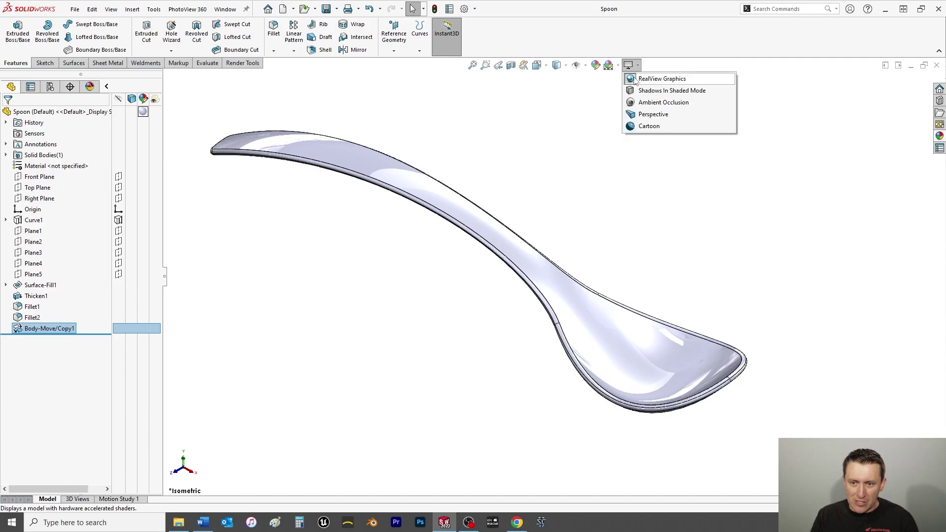
{"action": "left_click", "coordinate": [651, 189]}
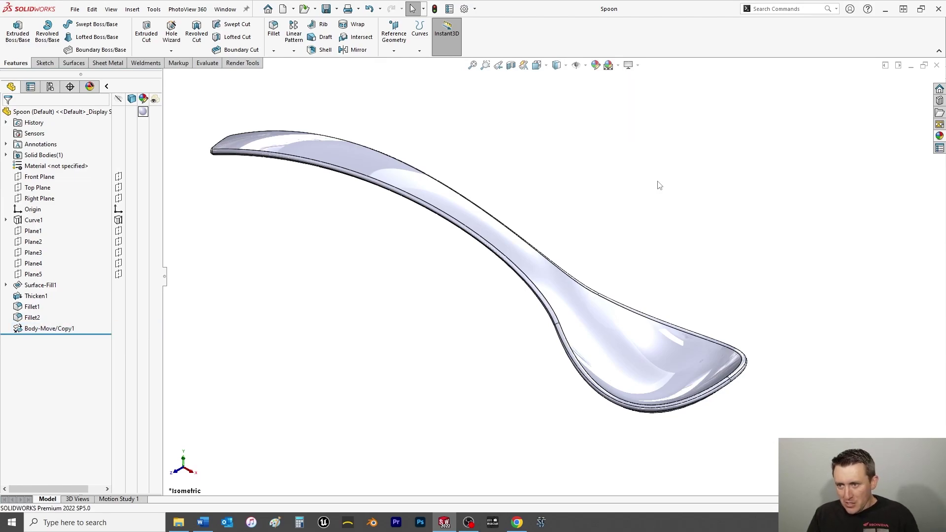
Step: Apply the polished steel appearance from the steel metals to the whole spoon part
{"action": "left_click", "coordinate": [253, 65]}
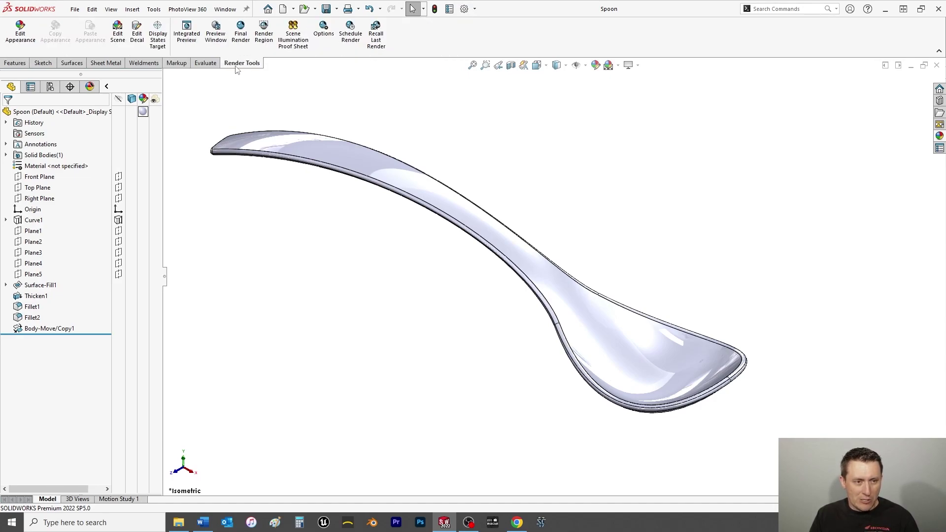
{"action": "left_click", "coordinate": [15, 31]}
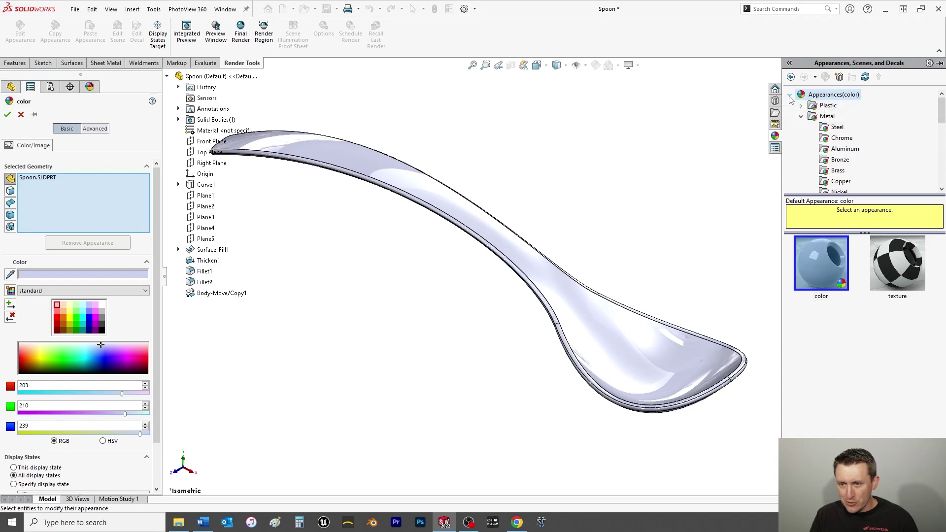
{"action": "left_click", "coordinate": [837, 127]}
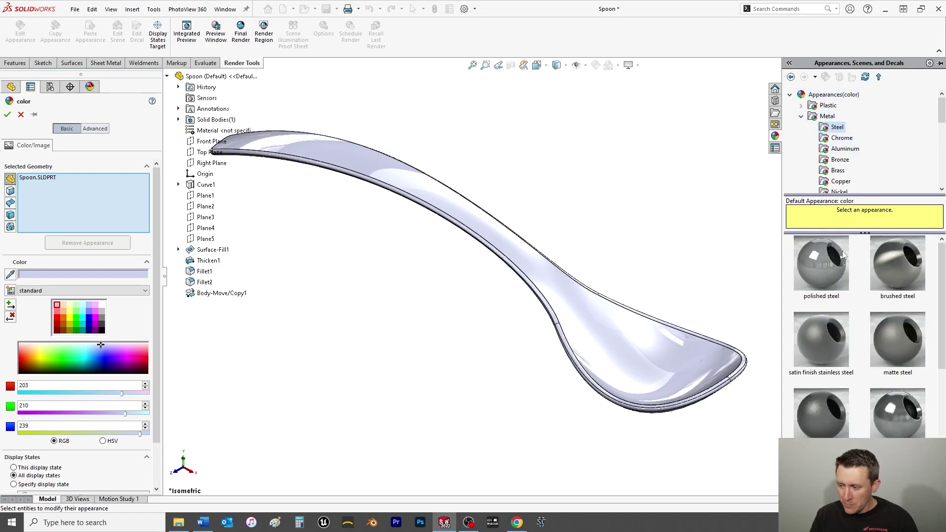
{"action": "left_click", "coordinate": [819, 264]}
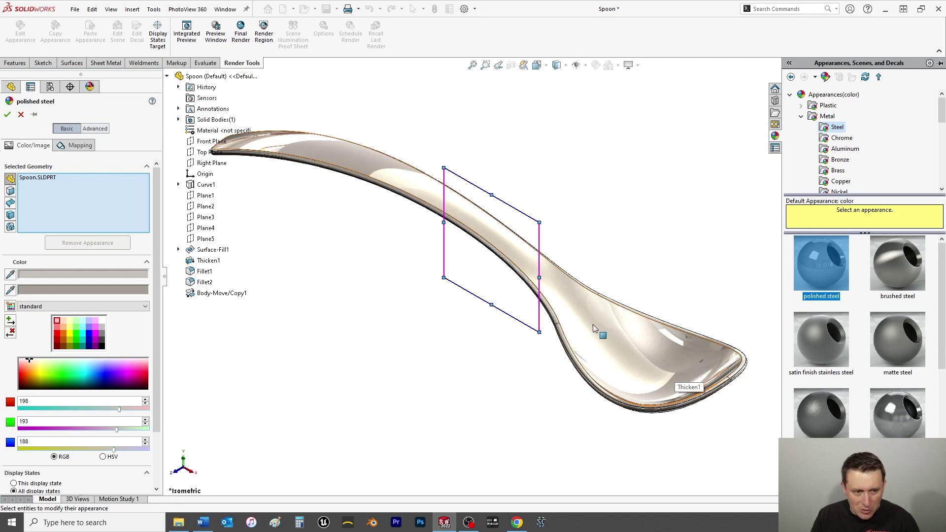
{"action": "left_click", "coordinate": [7, 114]}
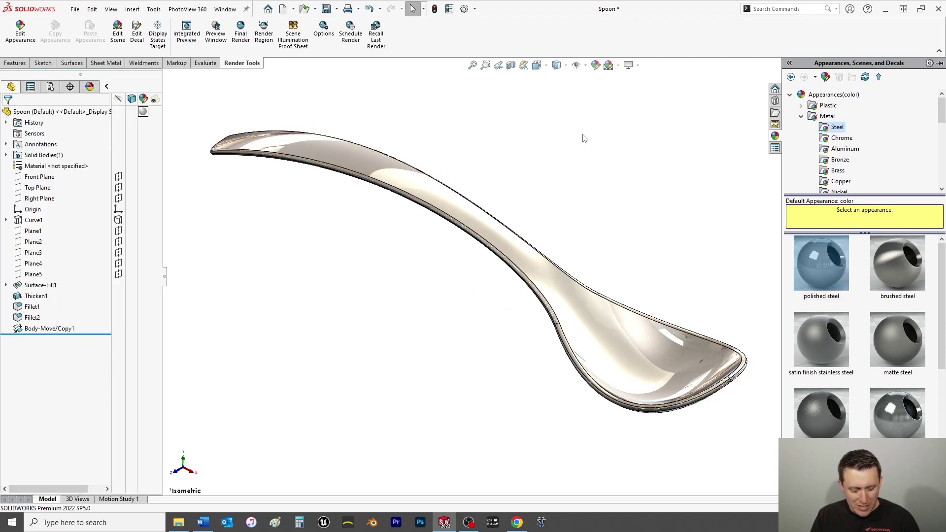
{"action": "left_click", "coordinate": [630, 140]}
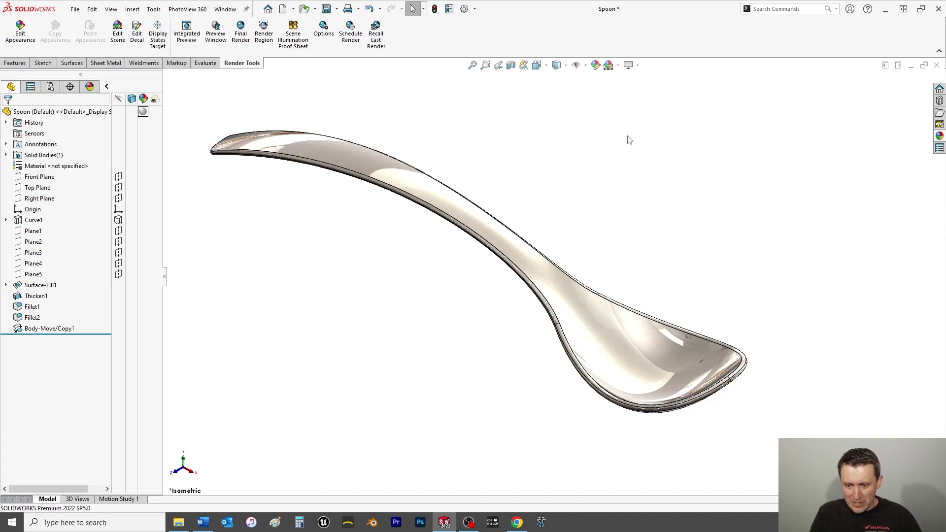